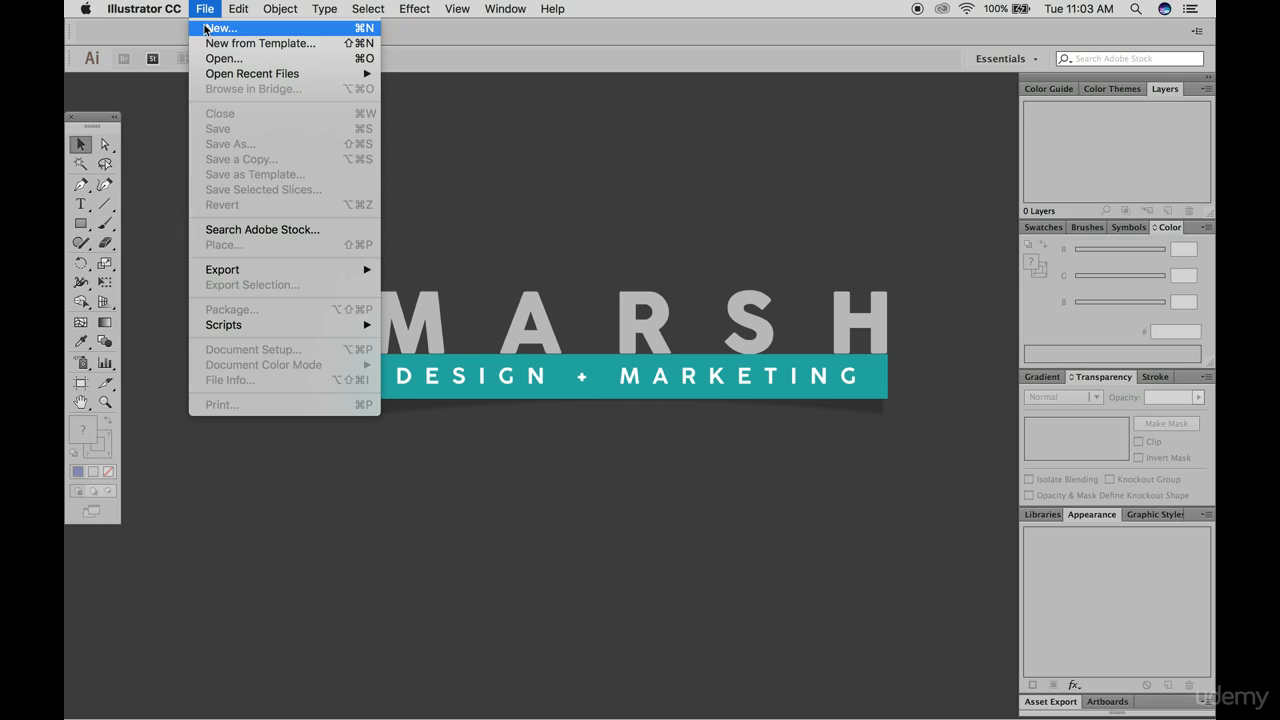
Create a new document in inches with a width of 8.5 in and a height of 11 in
click(205, 29)
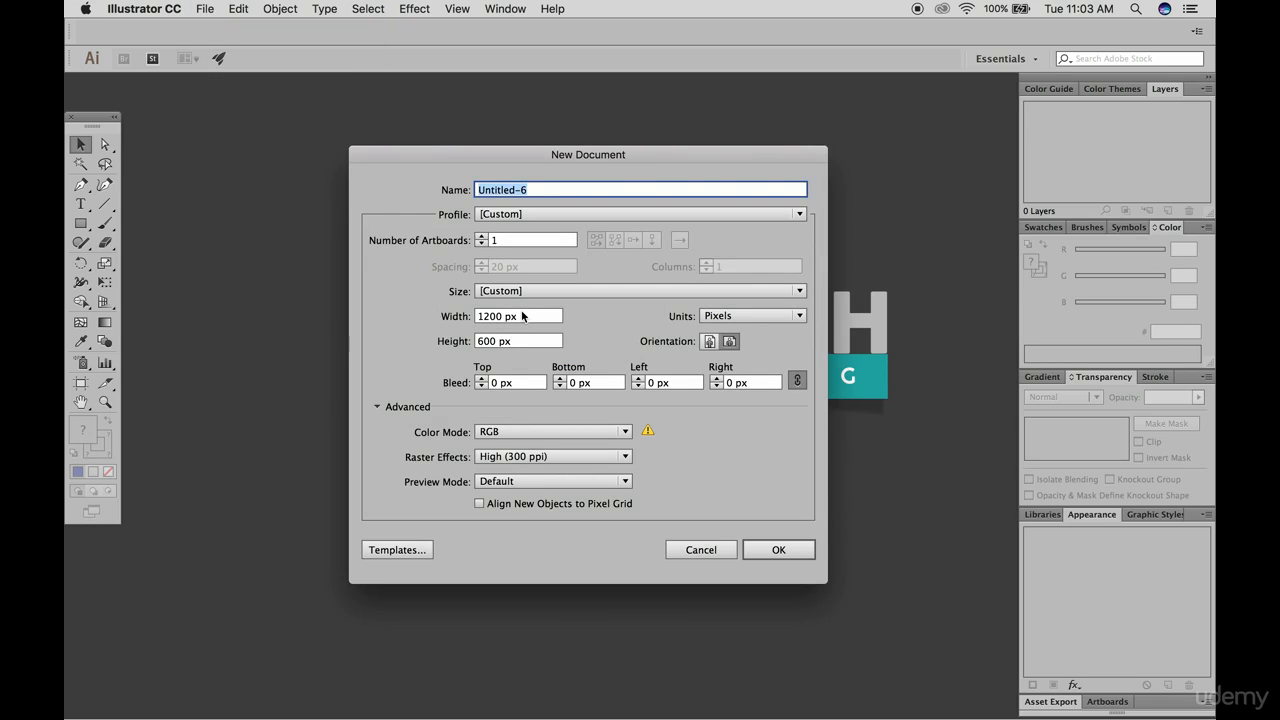
click(740, 315)
click(735, 366)
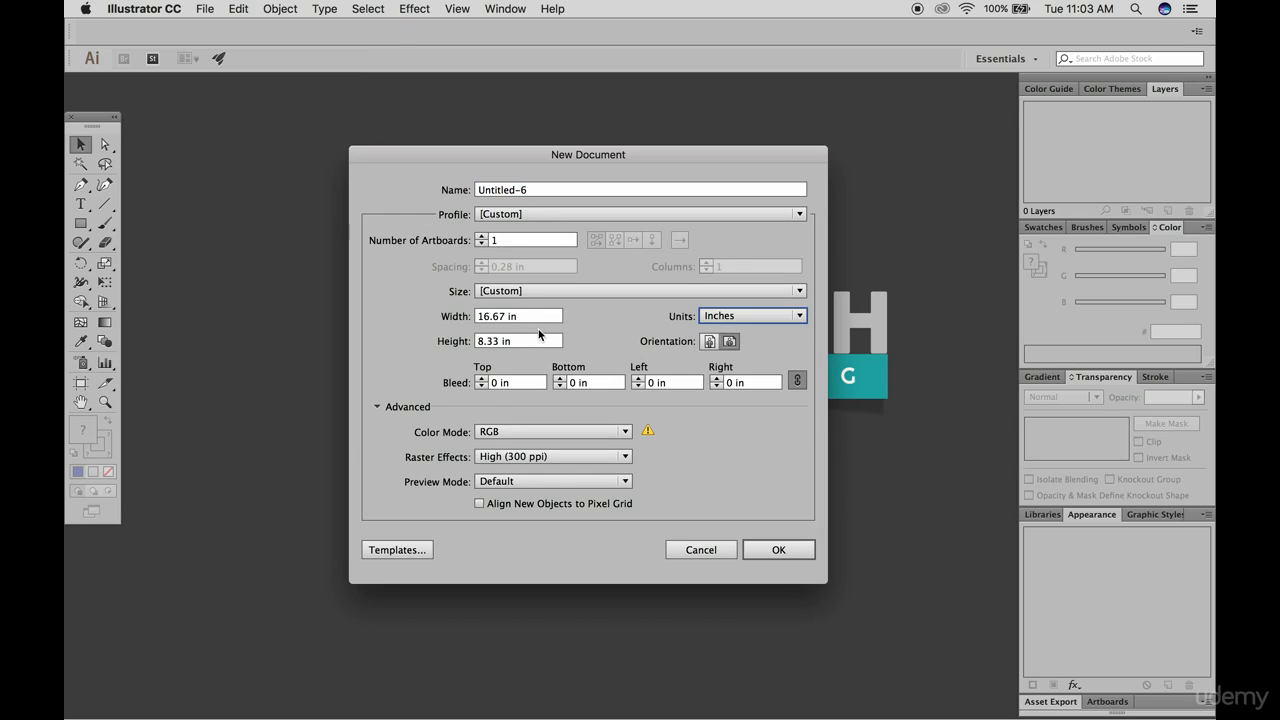
triple_click(515, 316)
text(8.5)
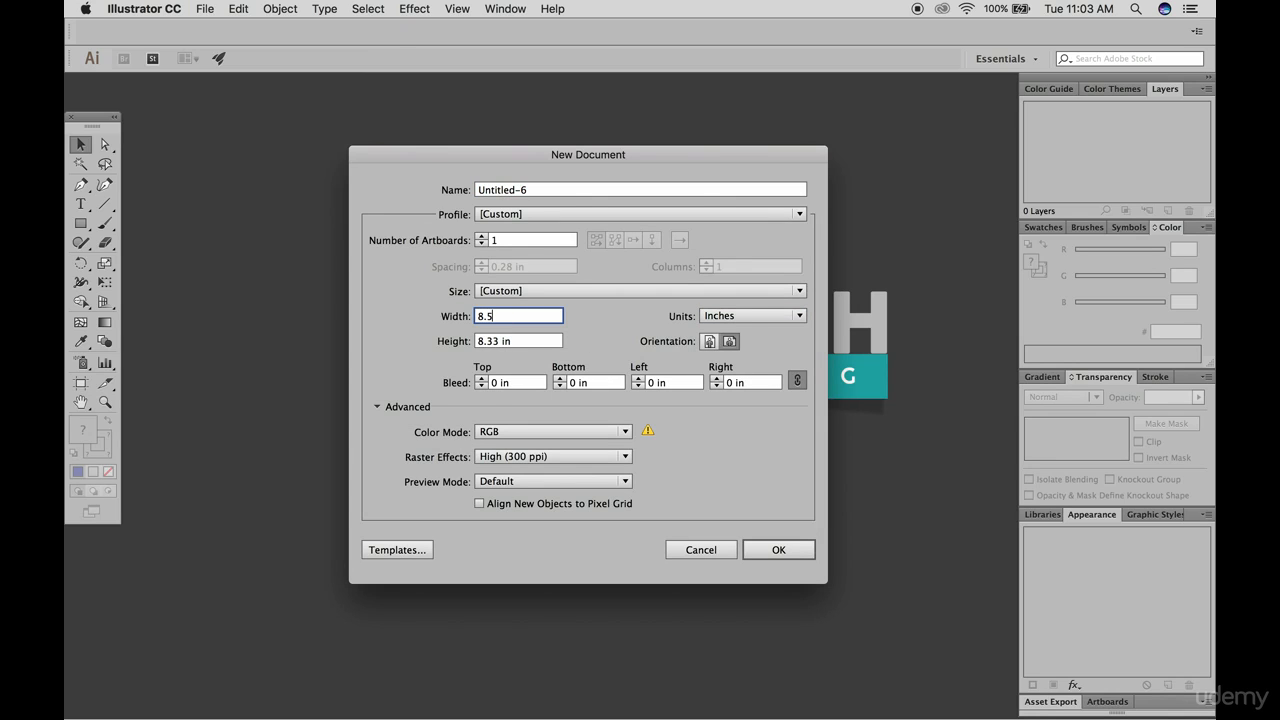
triple_click(528, 343)
text(11)
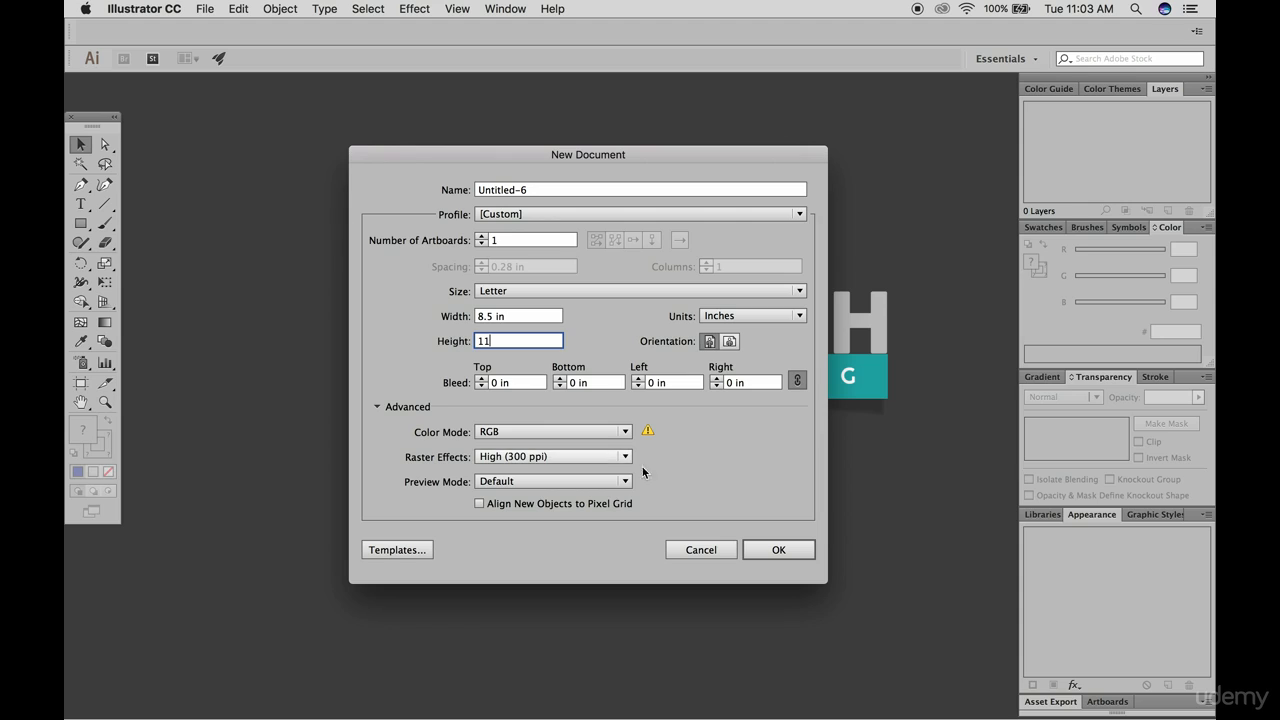
click(781, 549)
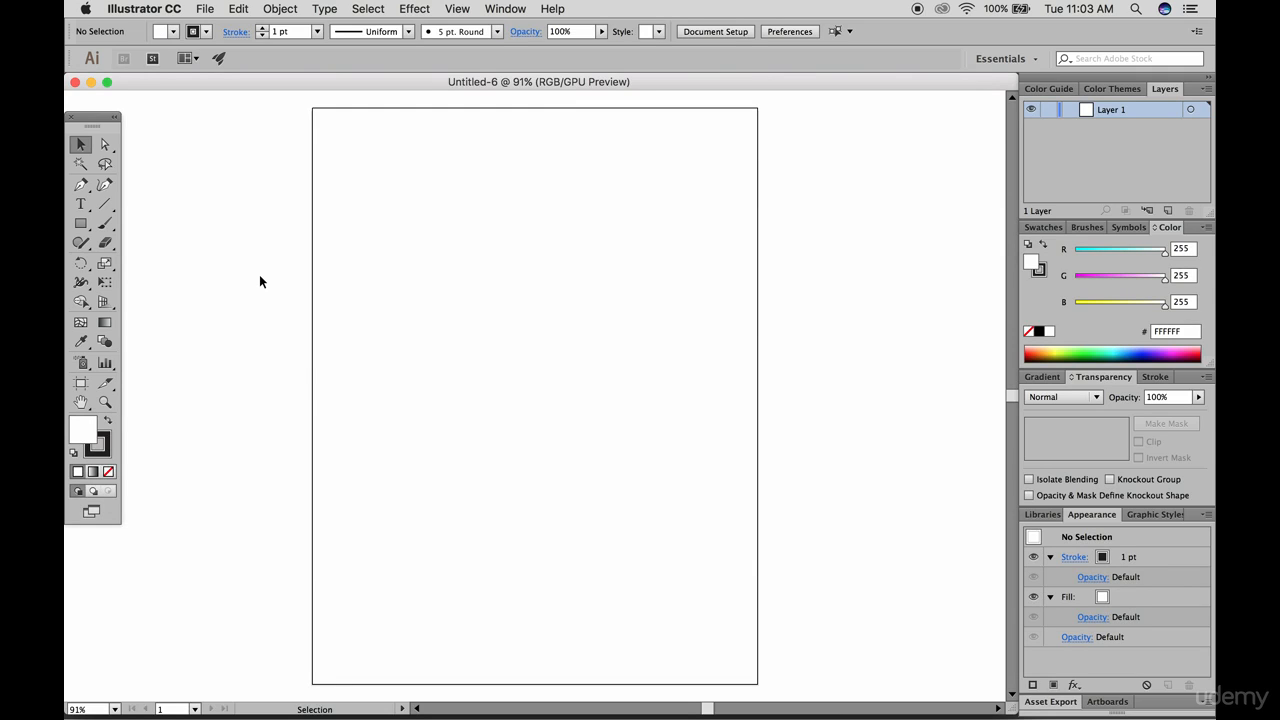
Draw a straight diagonal line with the Pen tool, ending at about X 6.16 in, Y 6.57 in, and move it slightly up and right
click(84, 190)
drag(84, 190, 149, 189)
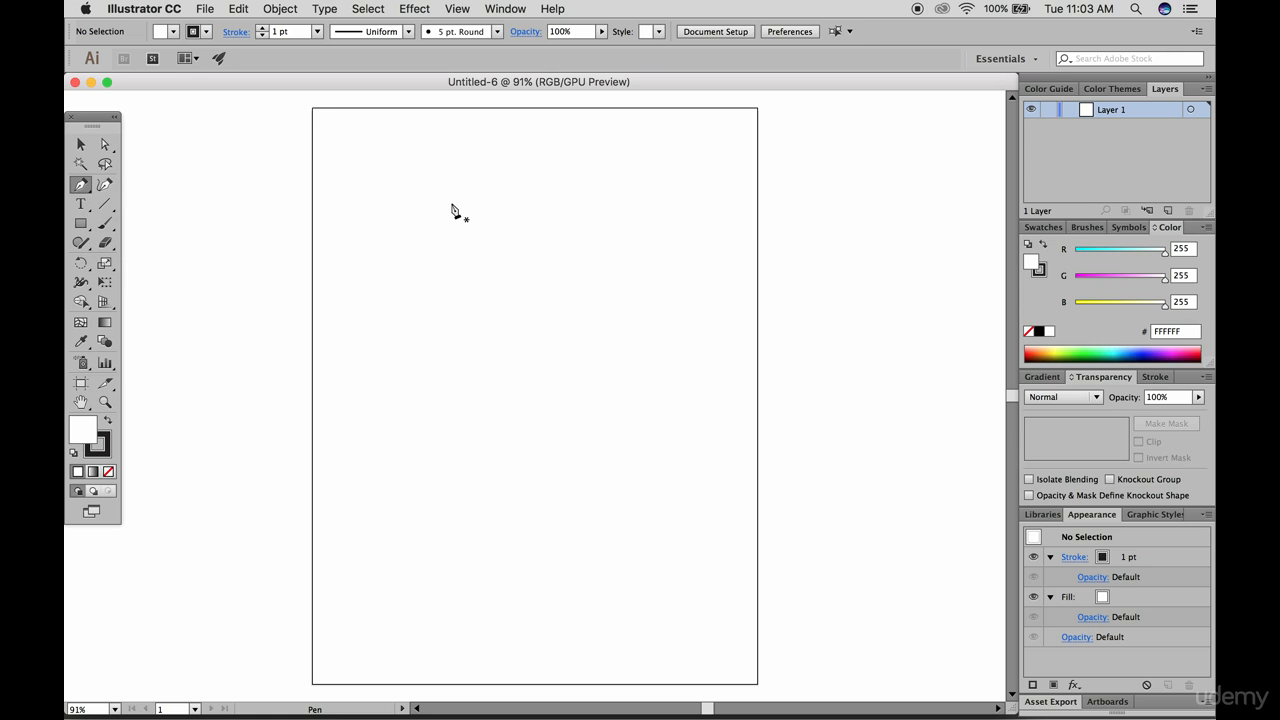
click(406, 177)
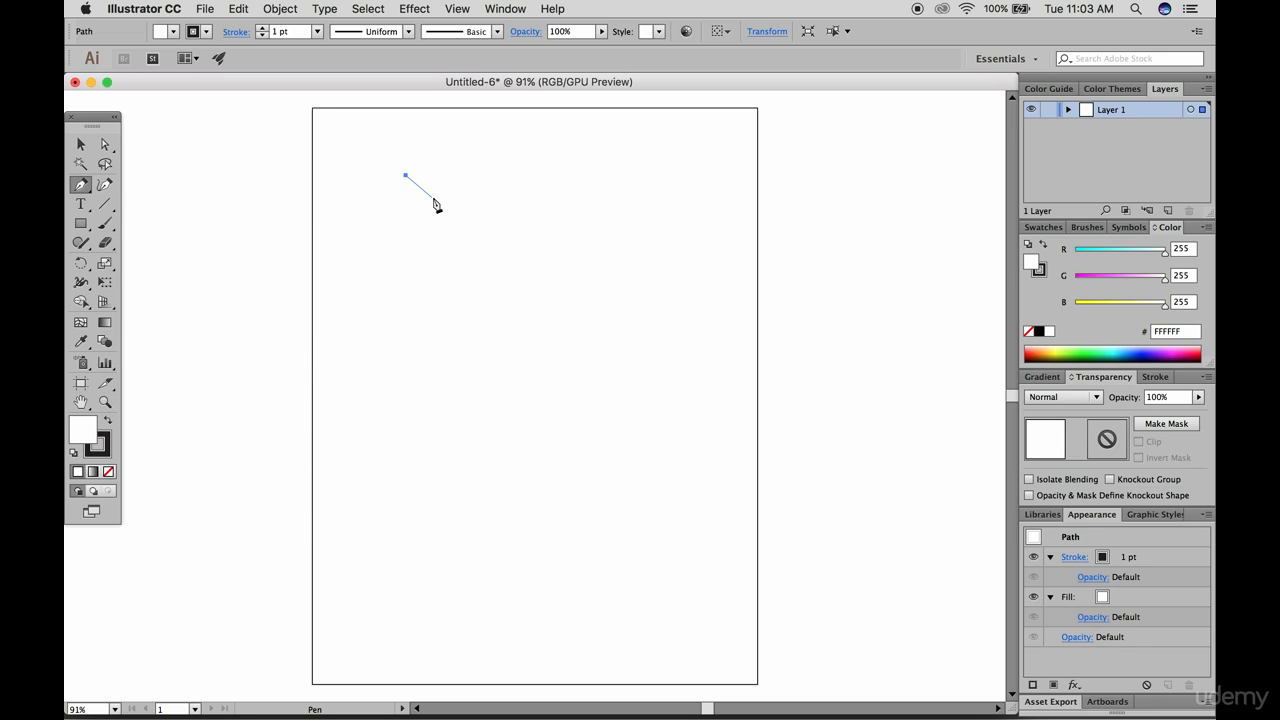
click(636, 454)
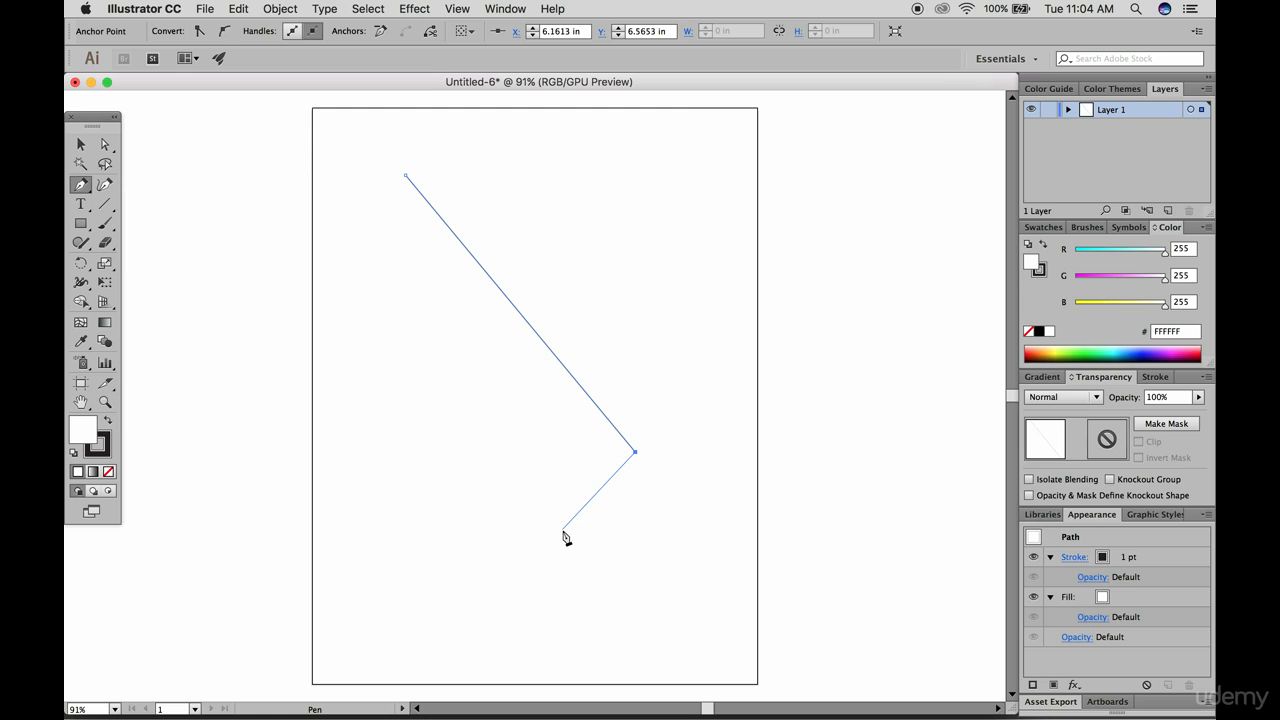
key(Escape)
click(82, 146)
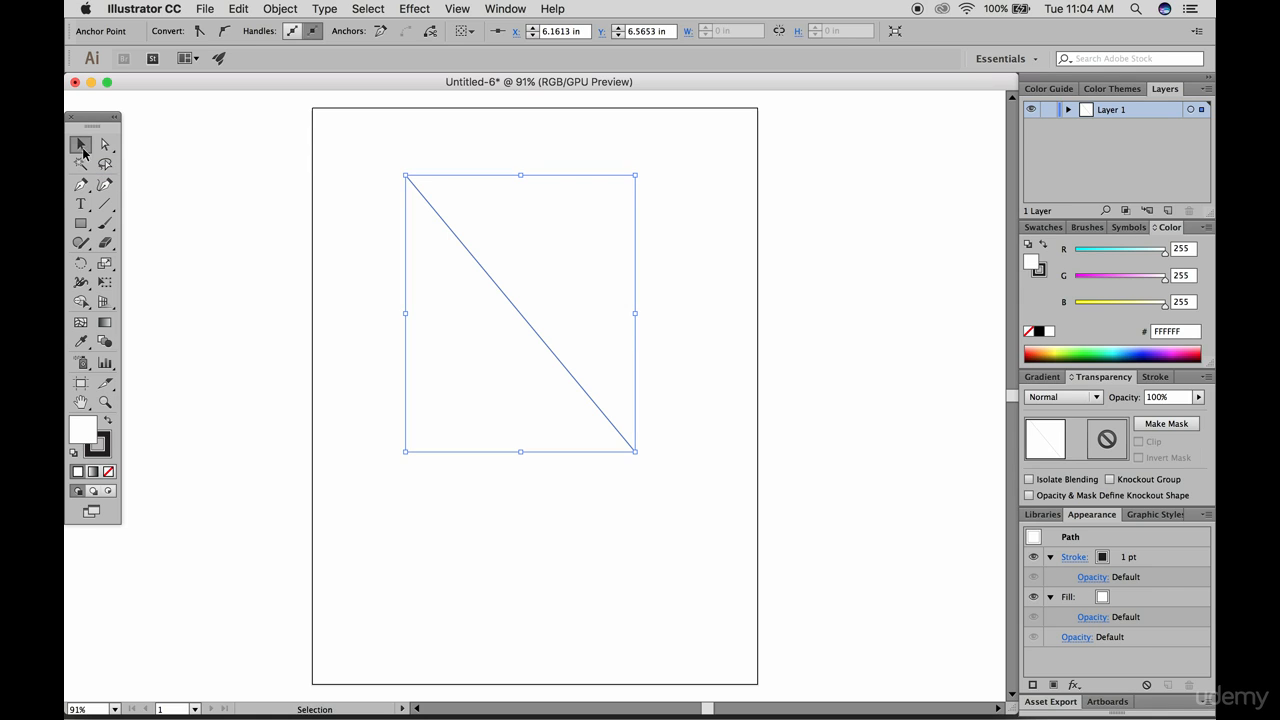
click(339, 231)
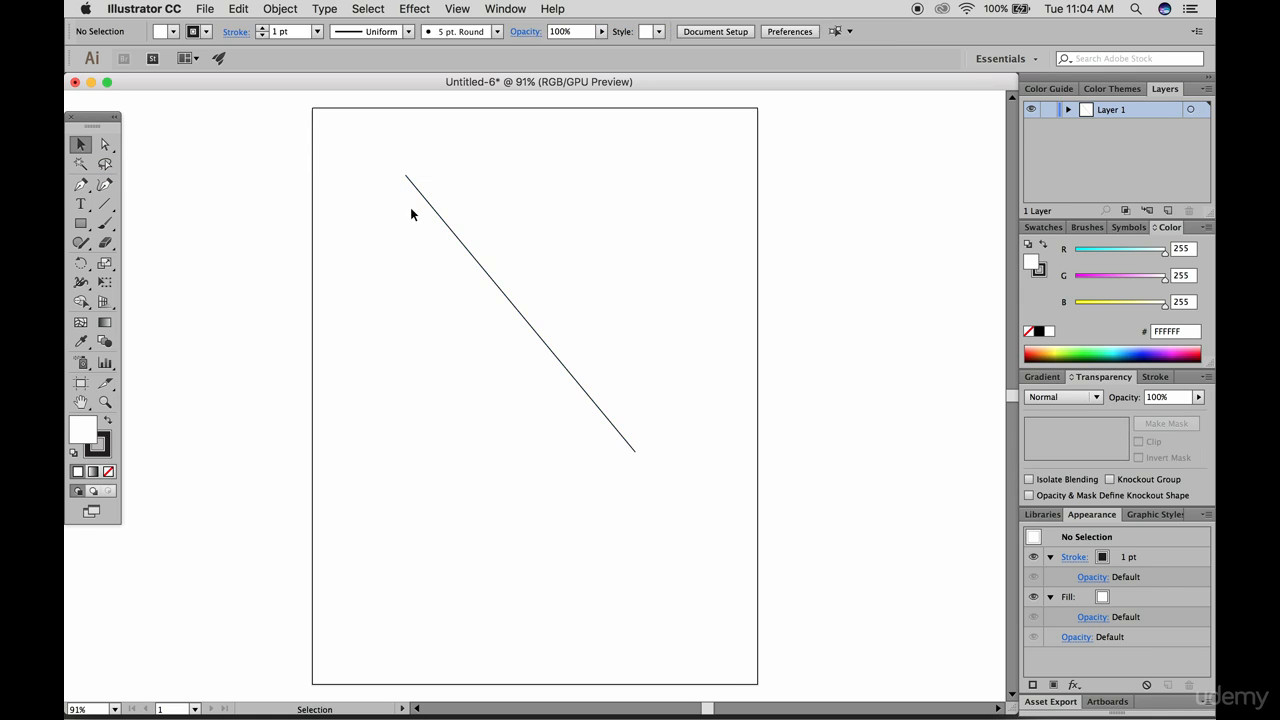
drag(427, 206, 482, 205)
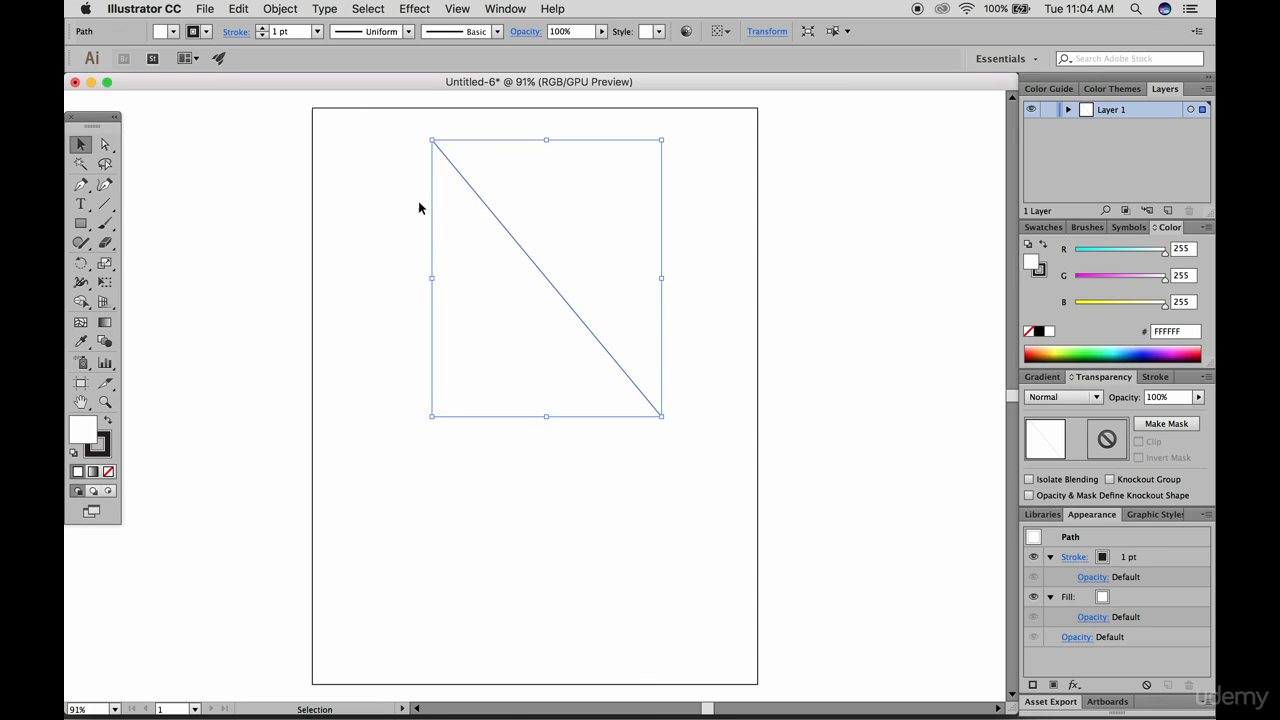
click(184, 200)
Draw a second straight Pen line crossing the first one, ending at about X 7.69 in, Y 3.30 in
click(81, 184)
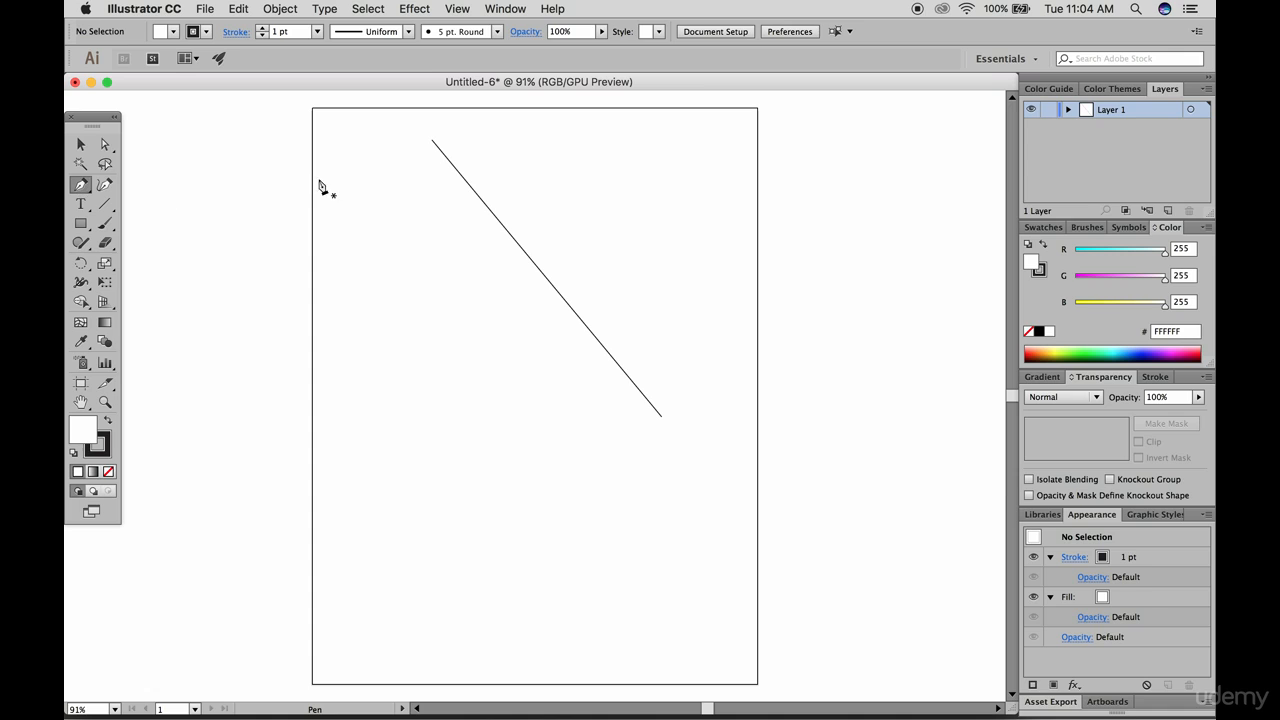
click(387, 188)
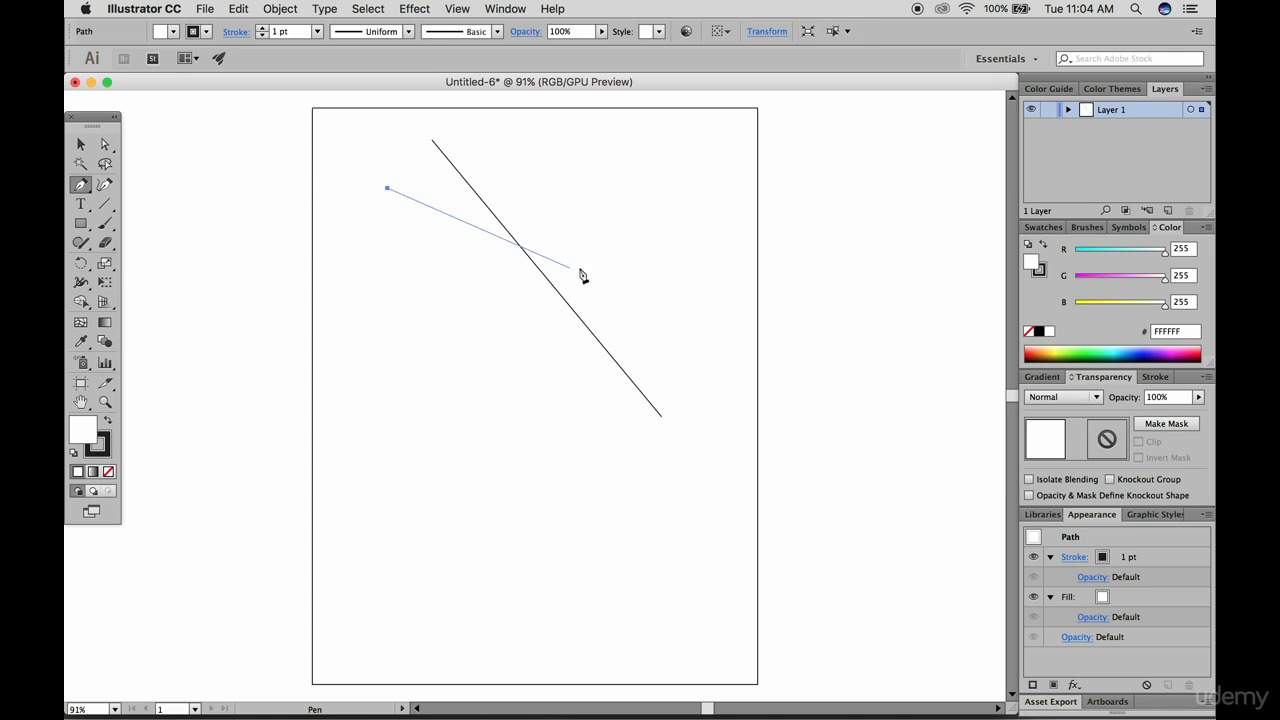
click(715, 281)
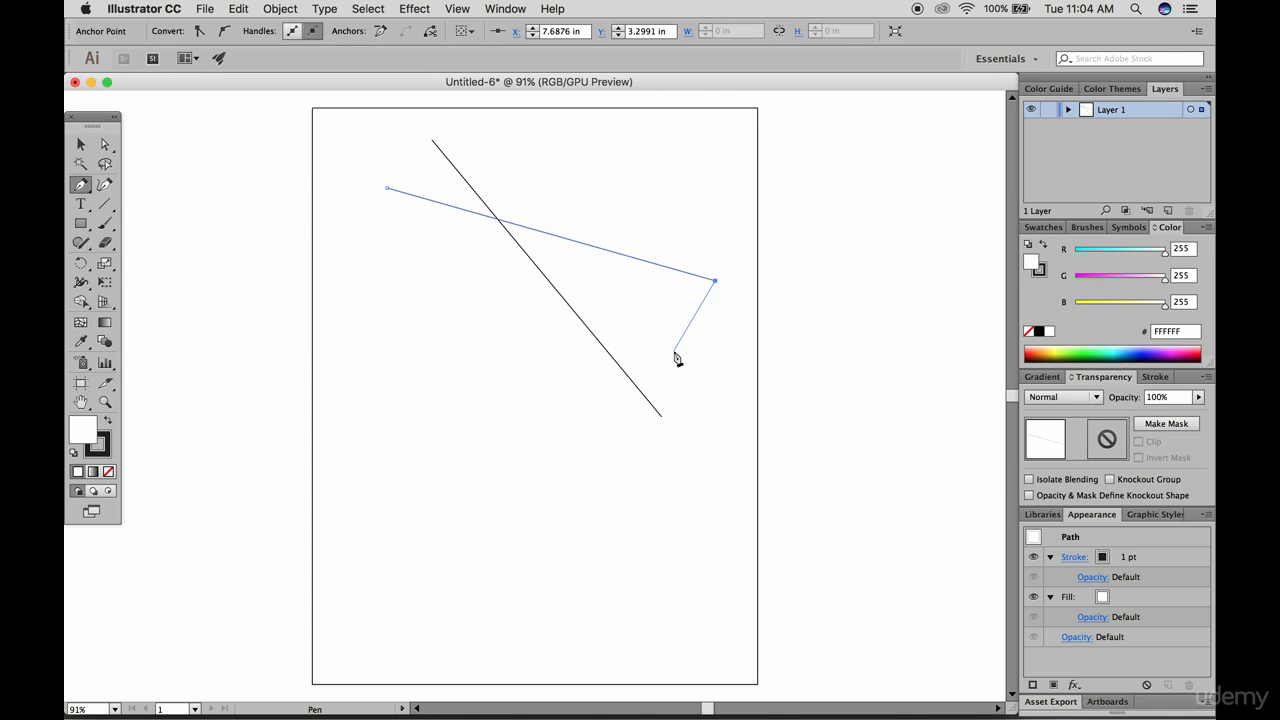
key(Escape)
Delete both crossing lines from the artboard
click(82, 146)
click(160, 152)
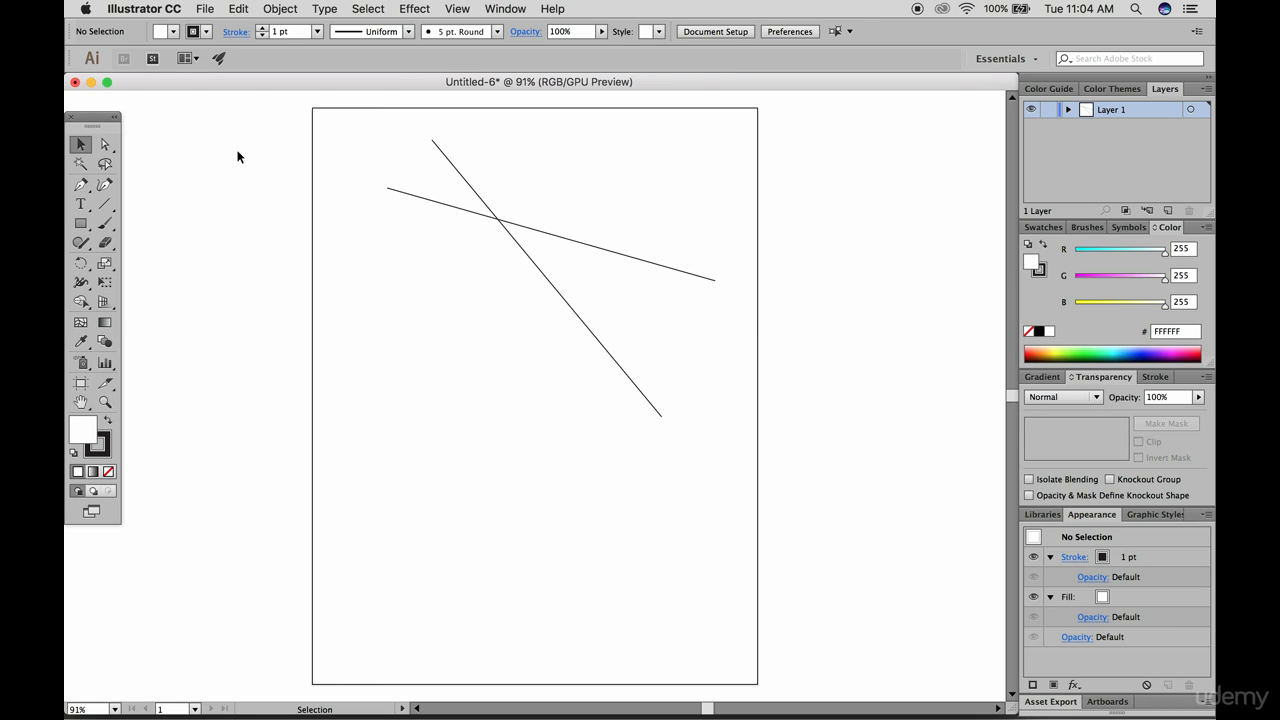
drag(340, 146, 579, 315)
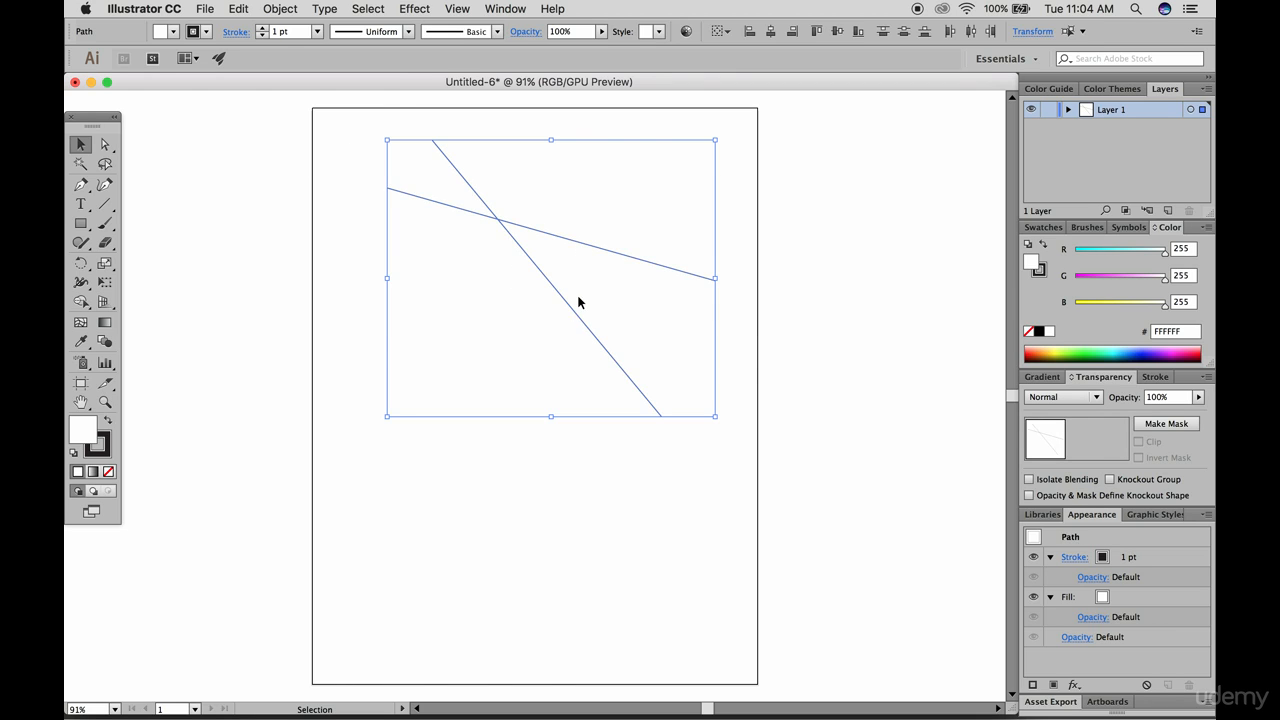
key(Delete)
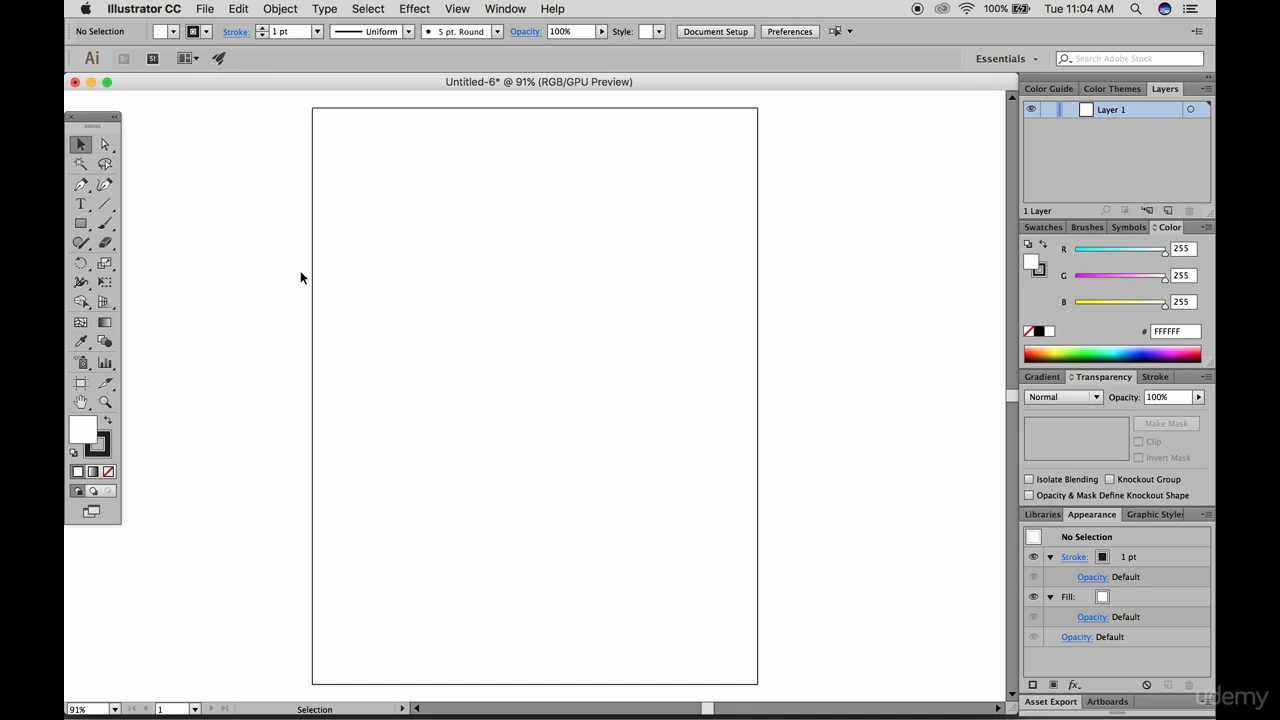
Draw a closed four-sided shape with the Pen tool, about 4.1 in wide and 3.5 in tall, in the artboard's upper half
click(81, 185)
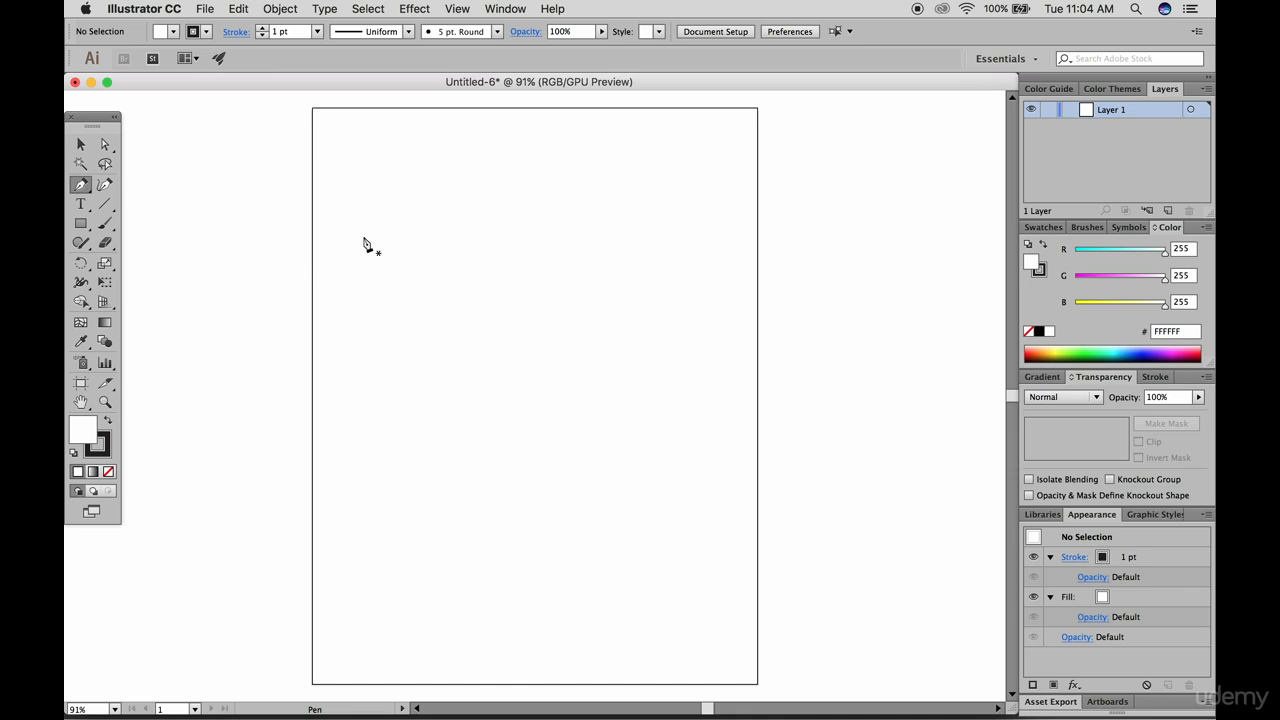
click(426, 181)
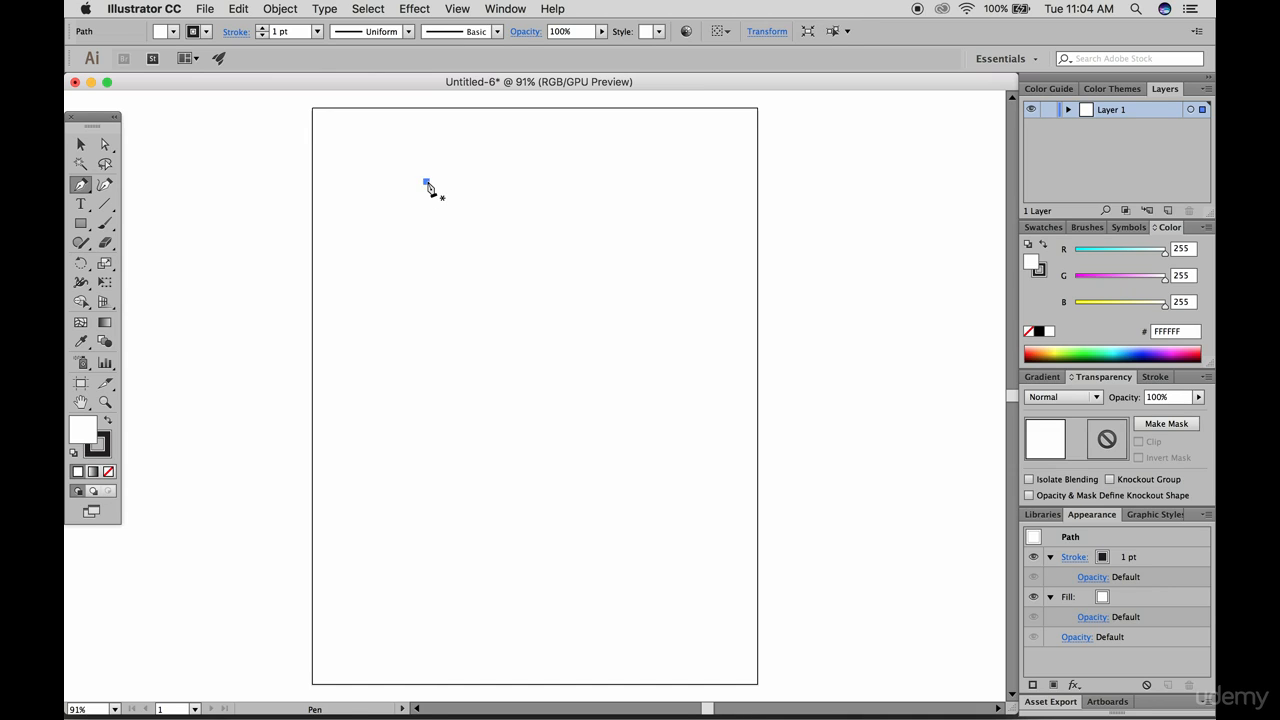
click(640, 181)
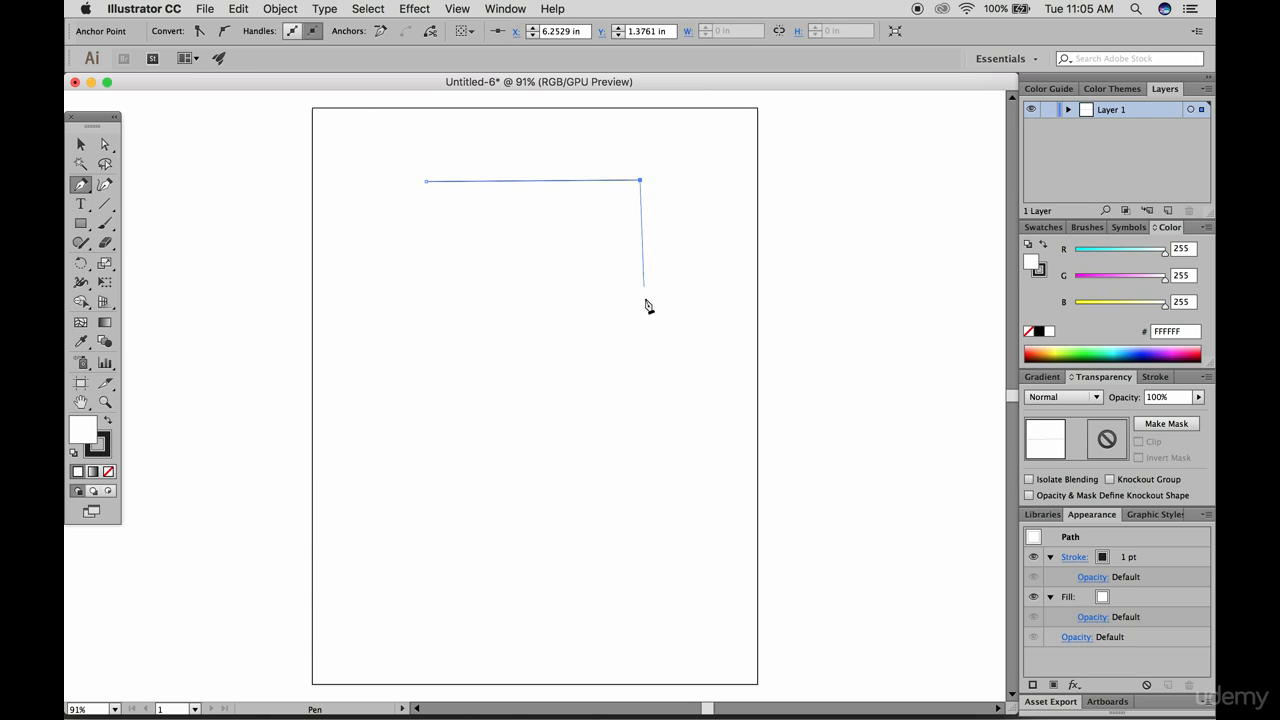
click(643, 372)
click(428, 368)
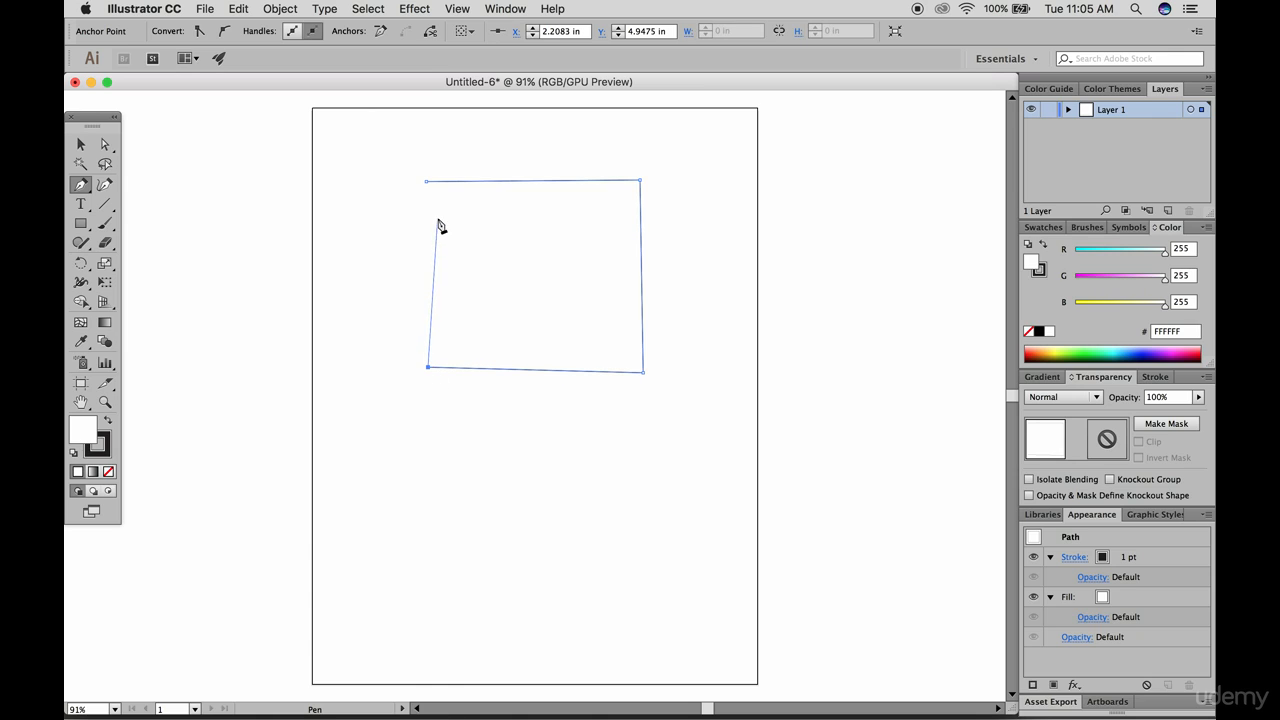
right_click(427, 186)
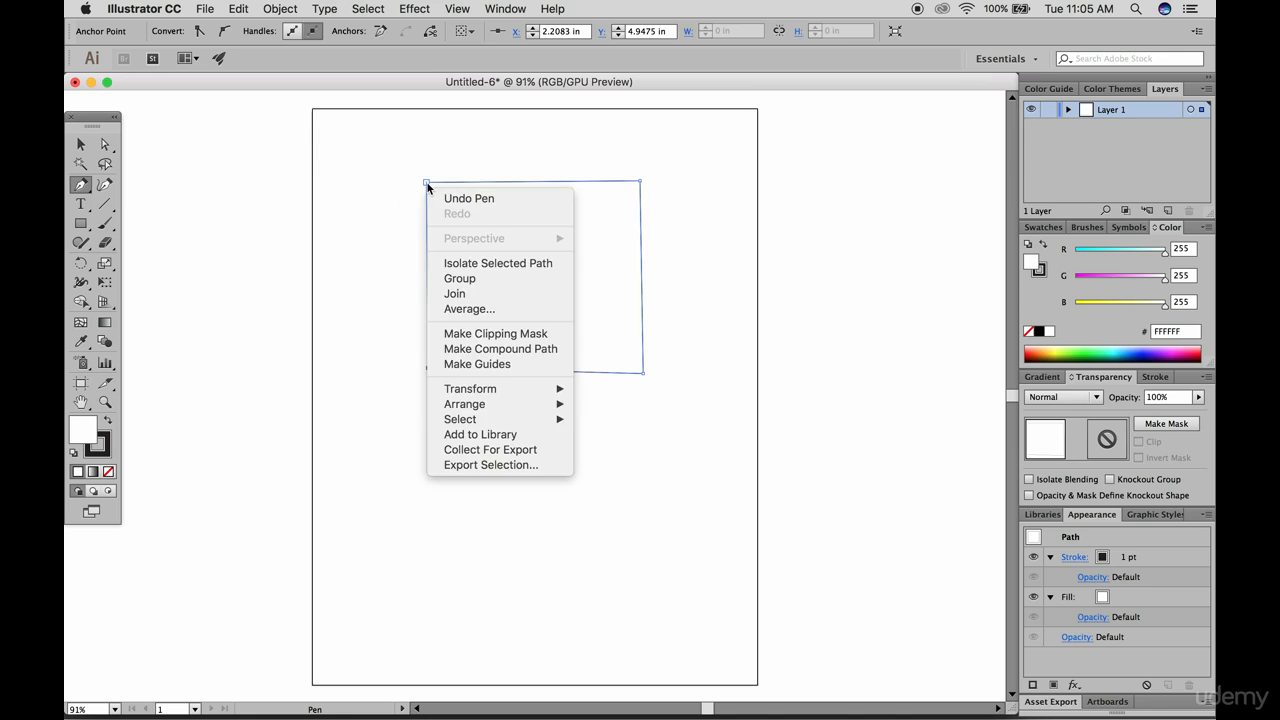
click(418, 190)
scroll(428, 187, up, 5)
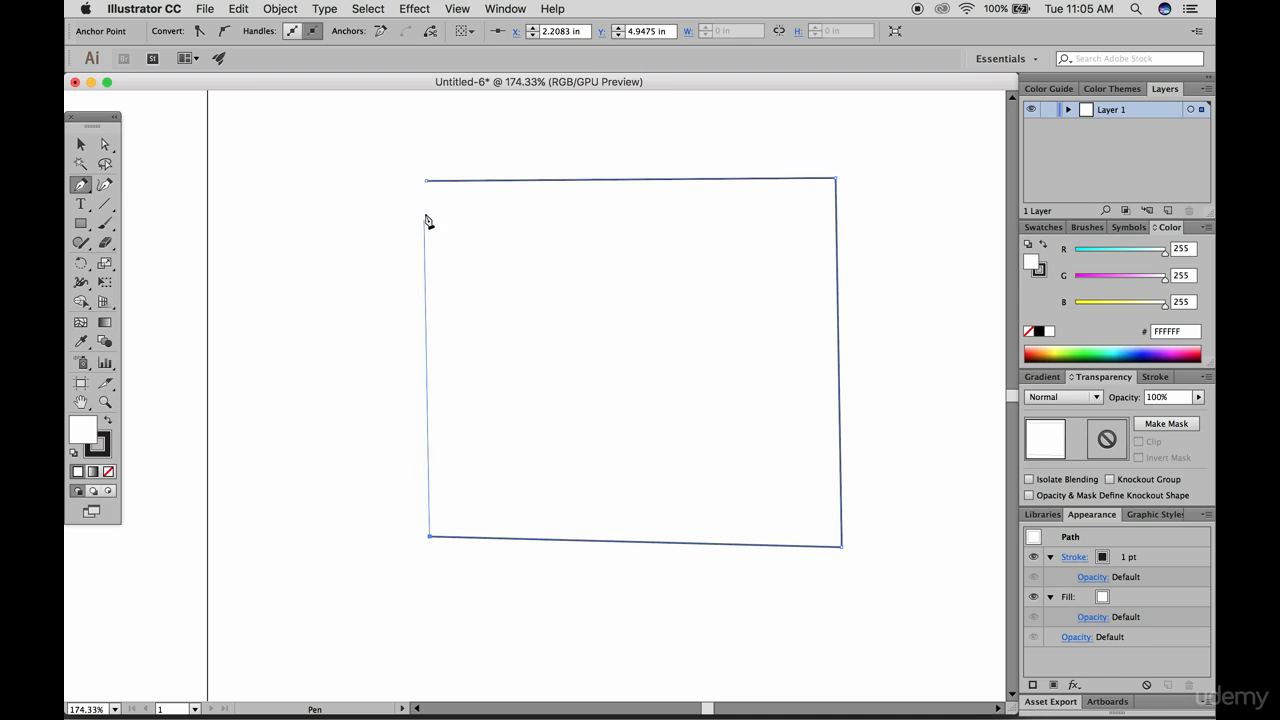
click(428, 189)
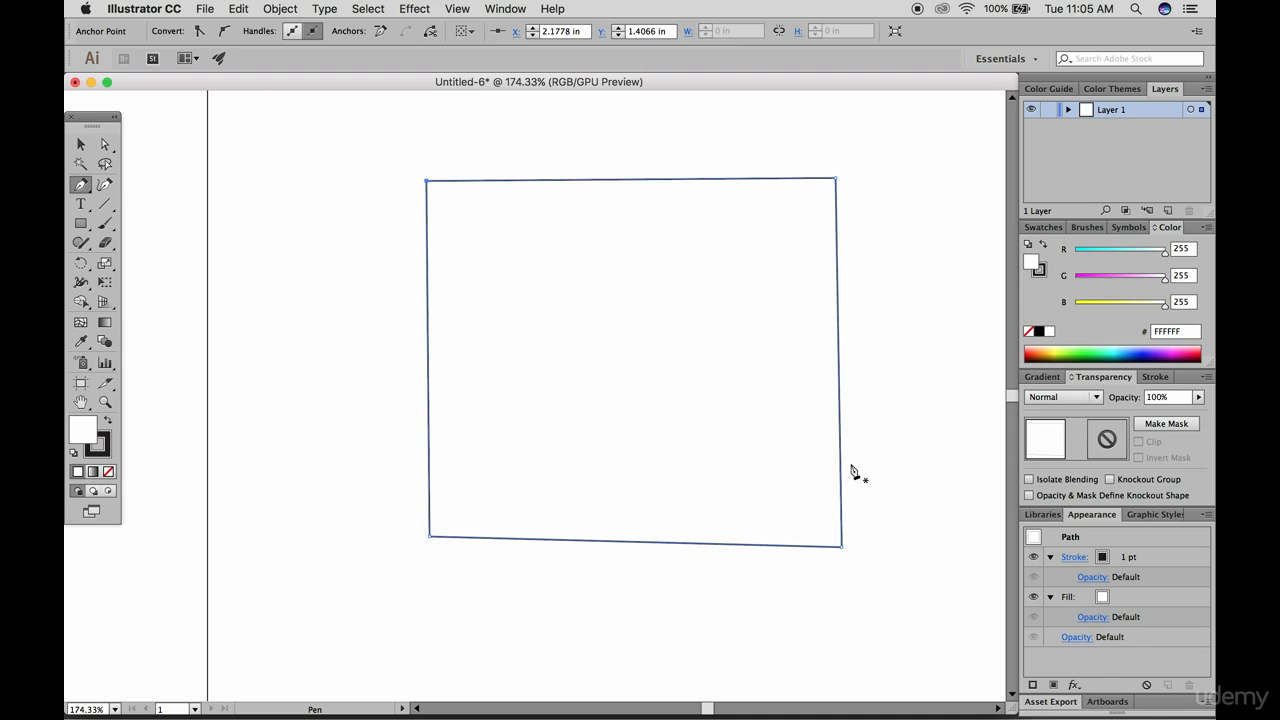
Swap the shape's fill and stroke colors to give it a black fill, set its stroke to None, and deselect it
click(108, 424)
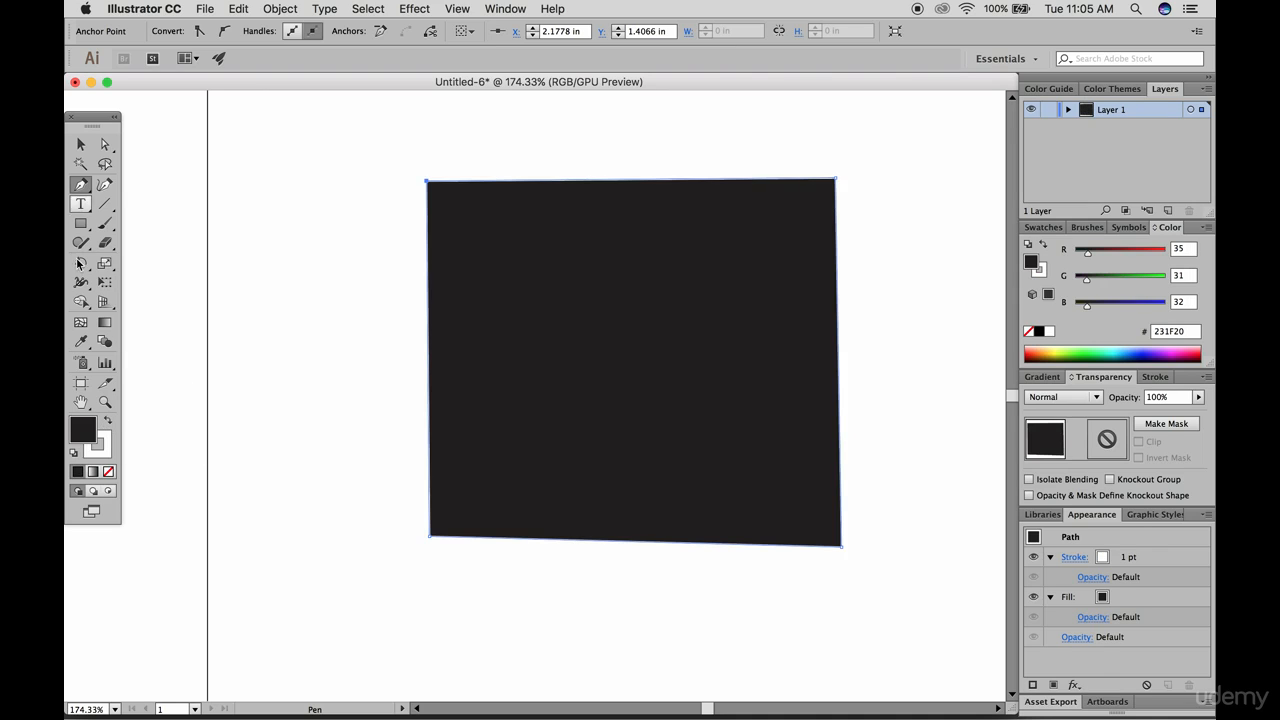
click(109, 471)
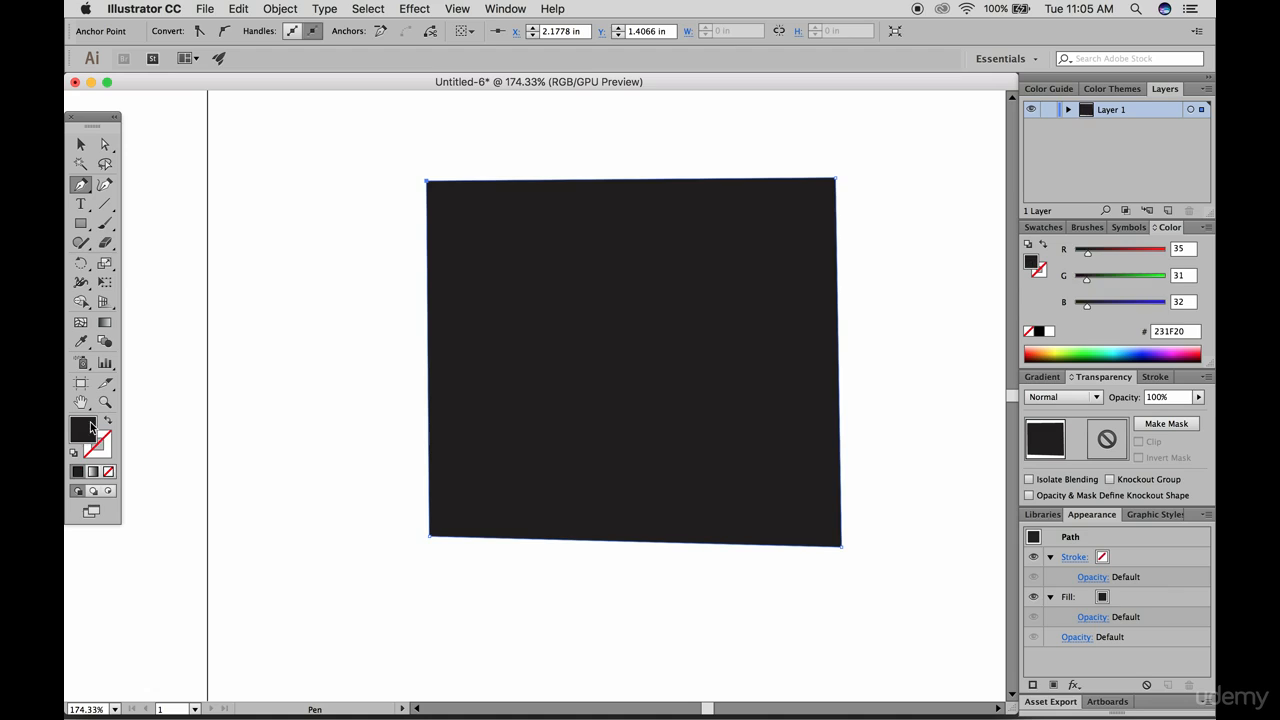
click(80, 144)
click(262, 184)
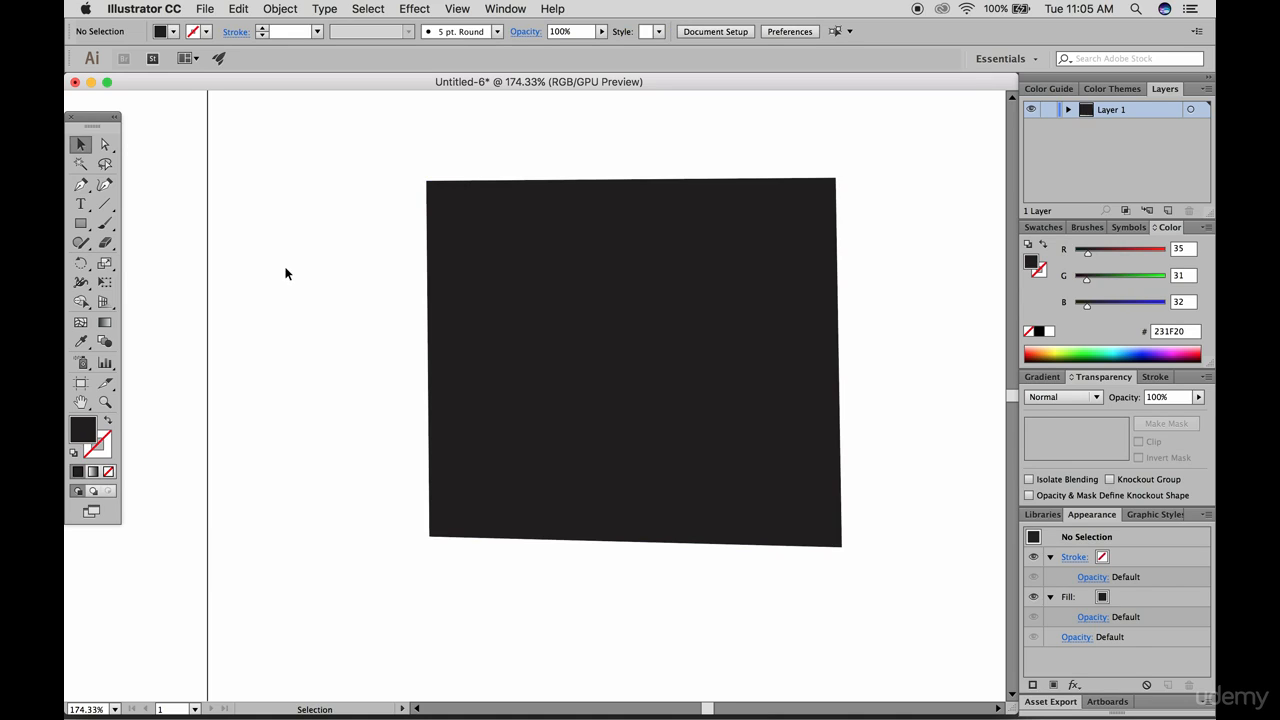
Draw two small black squares one above the other beside the large shape, the lower one about 1.27 in wide
click(80, 223)
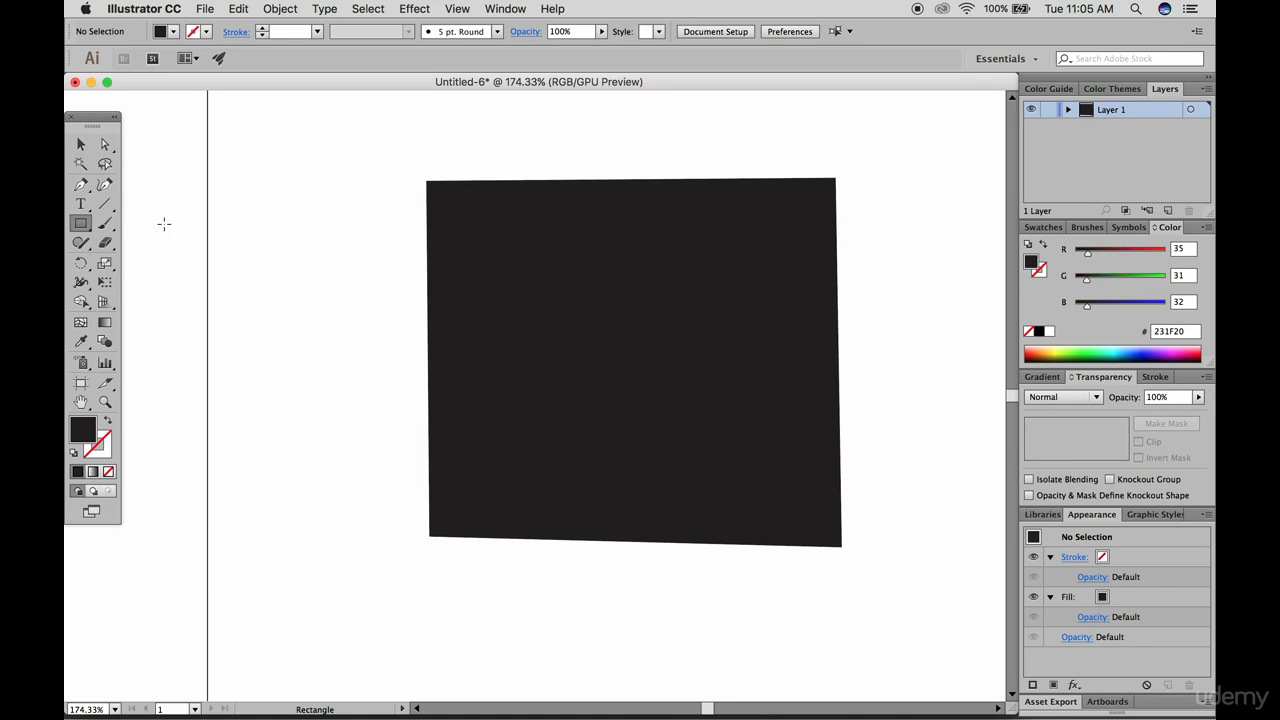
drag(237, 213, 361, 328)
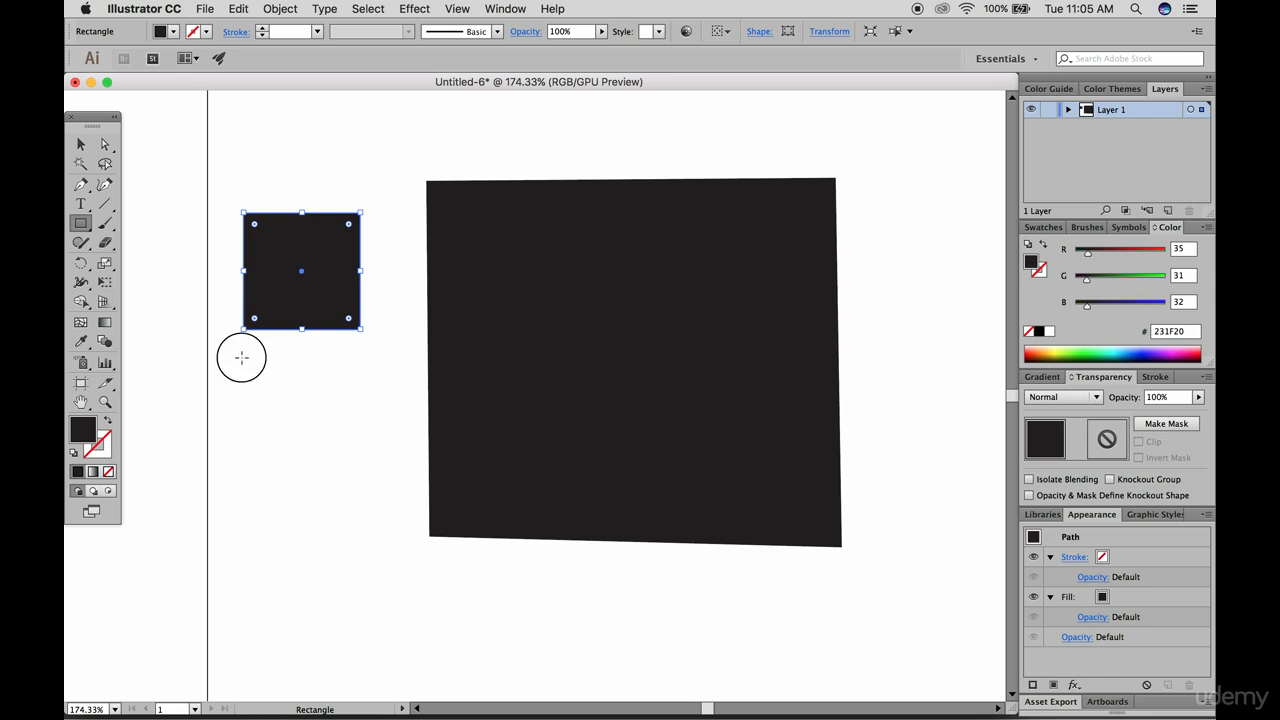
drag(237, 355, 366, 467)
Delete the large four-sided shape and both small squares
click(80, 143)
drag(203, 166, 583, 437)
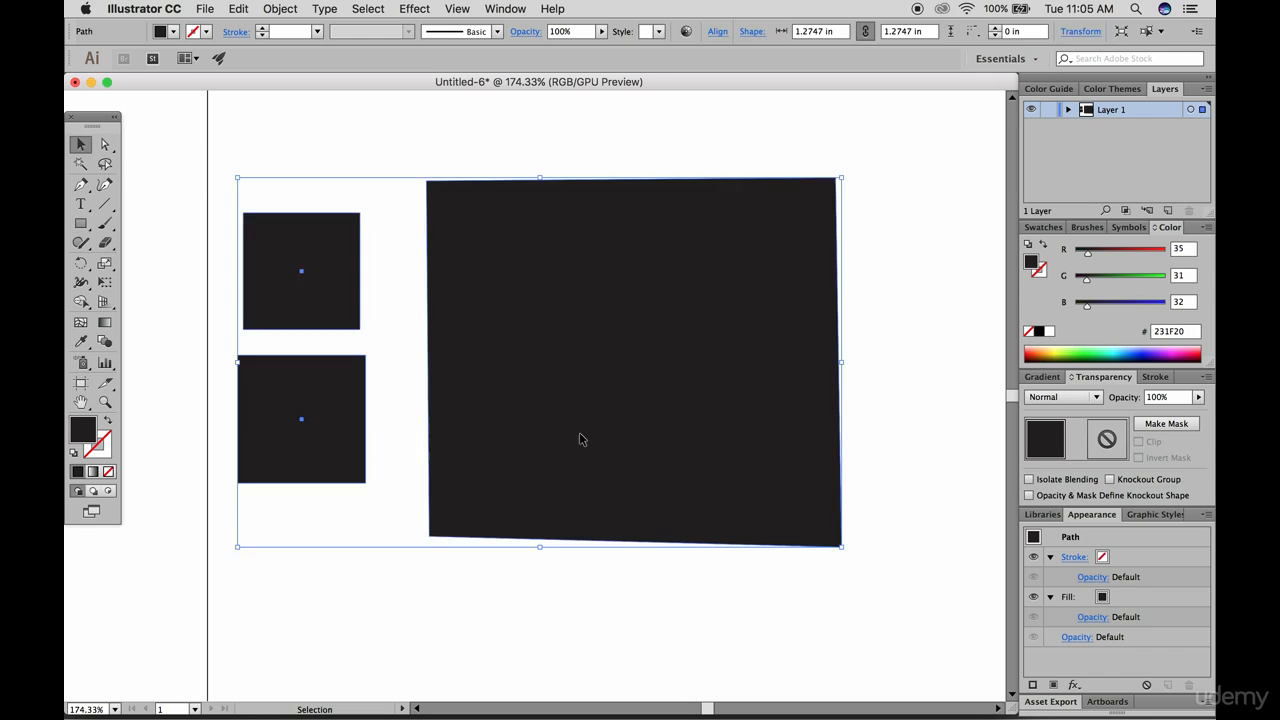
key(Delete)
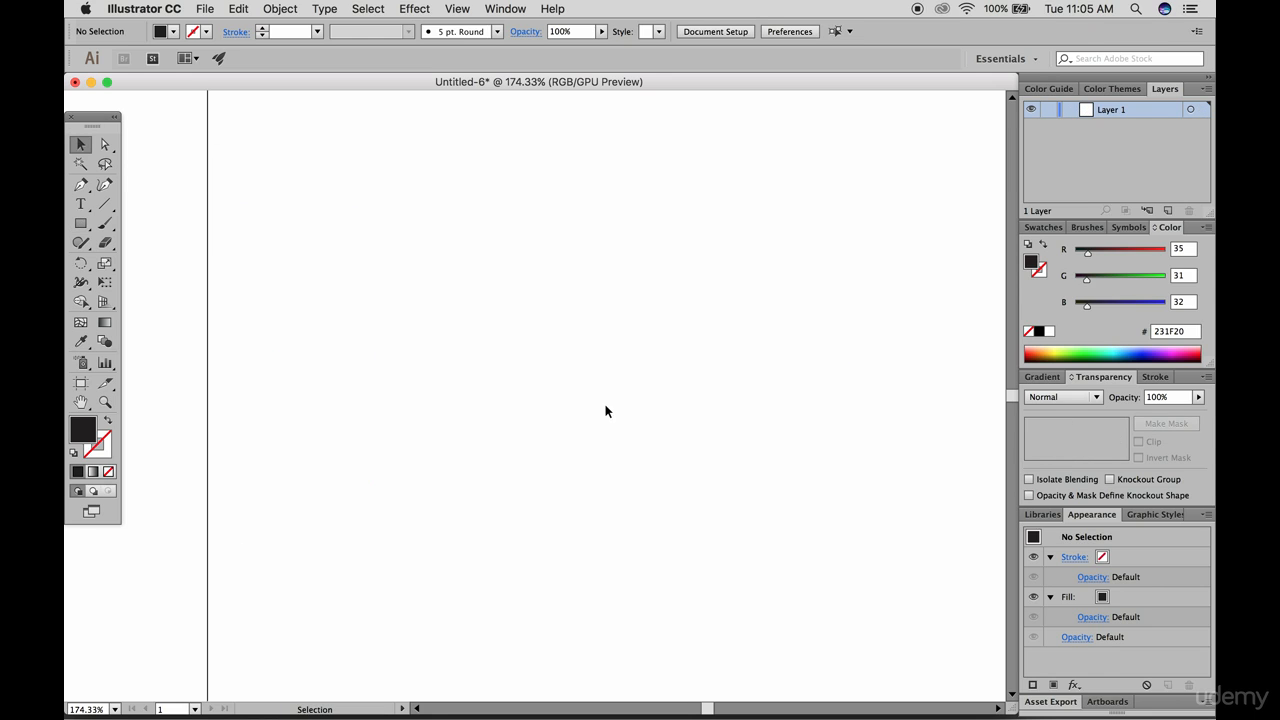
Draw a closed, seven-sided, straight-edged black shape with the Pen tool in the artboard's upper half
key(super+0)
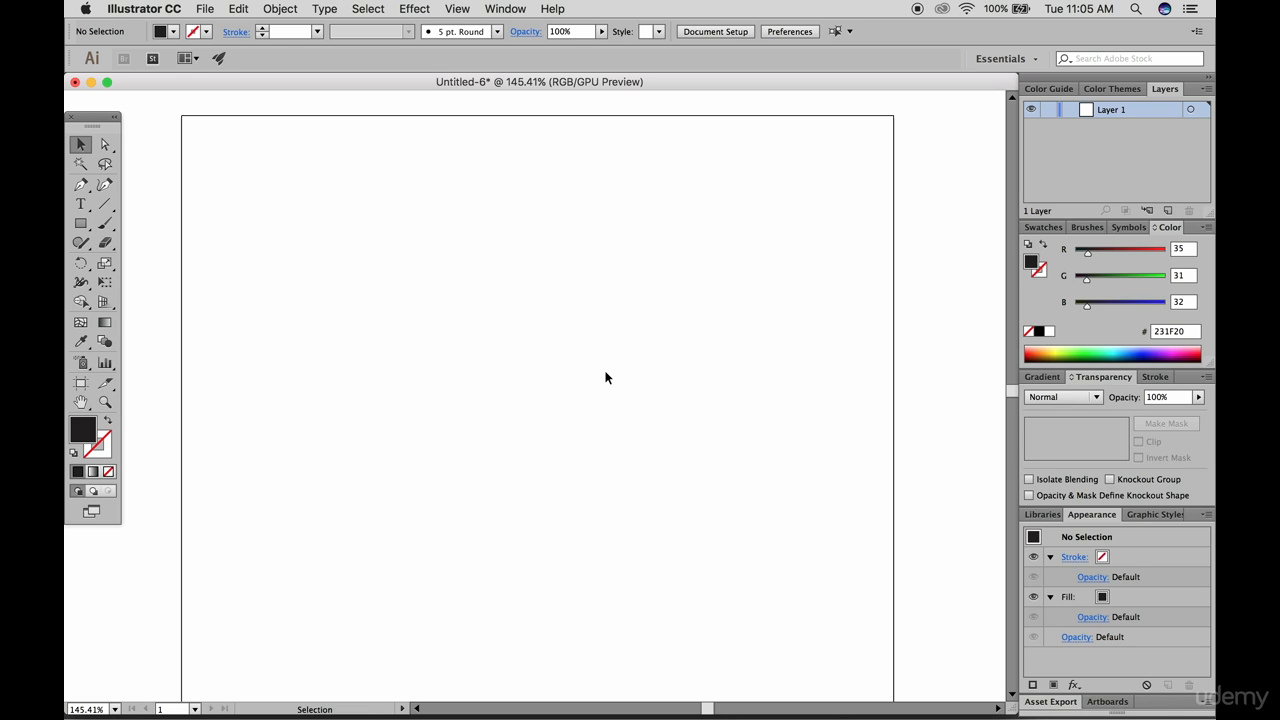
click(81, 185)
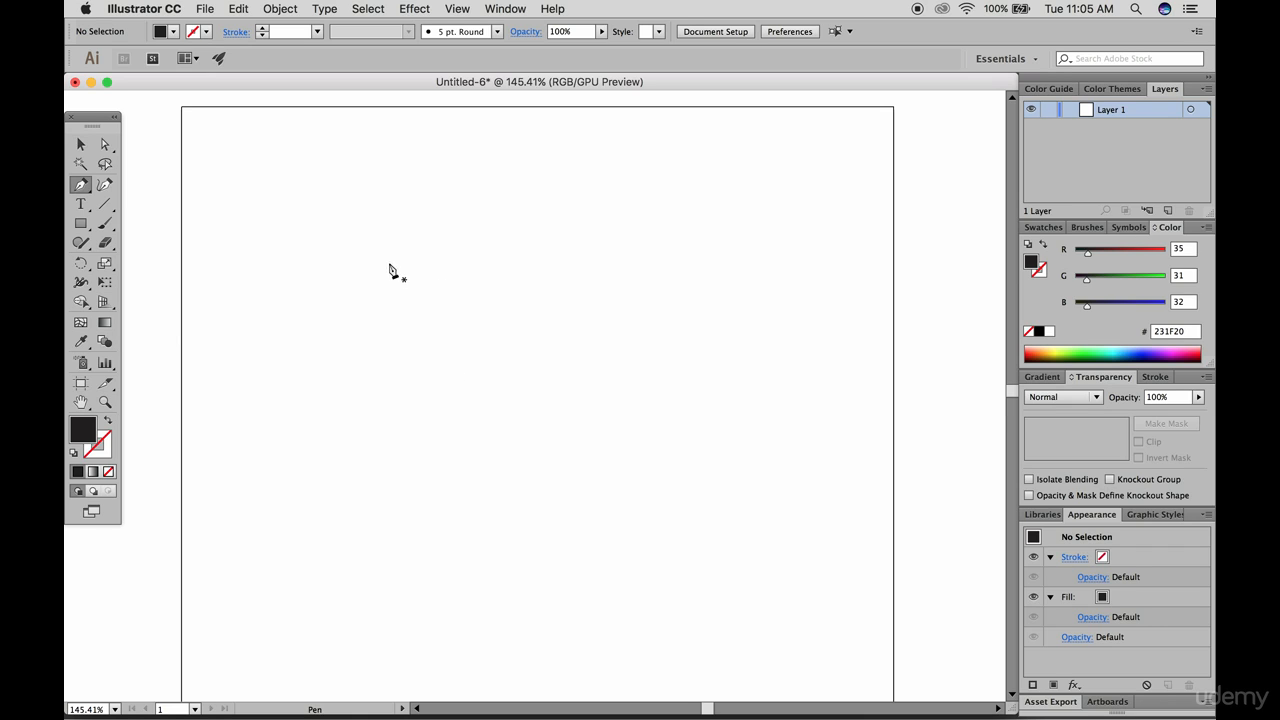
click(317, 225)
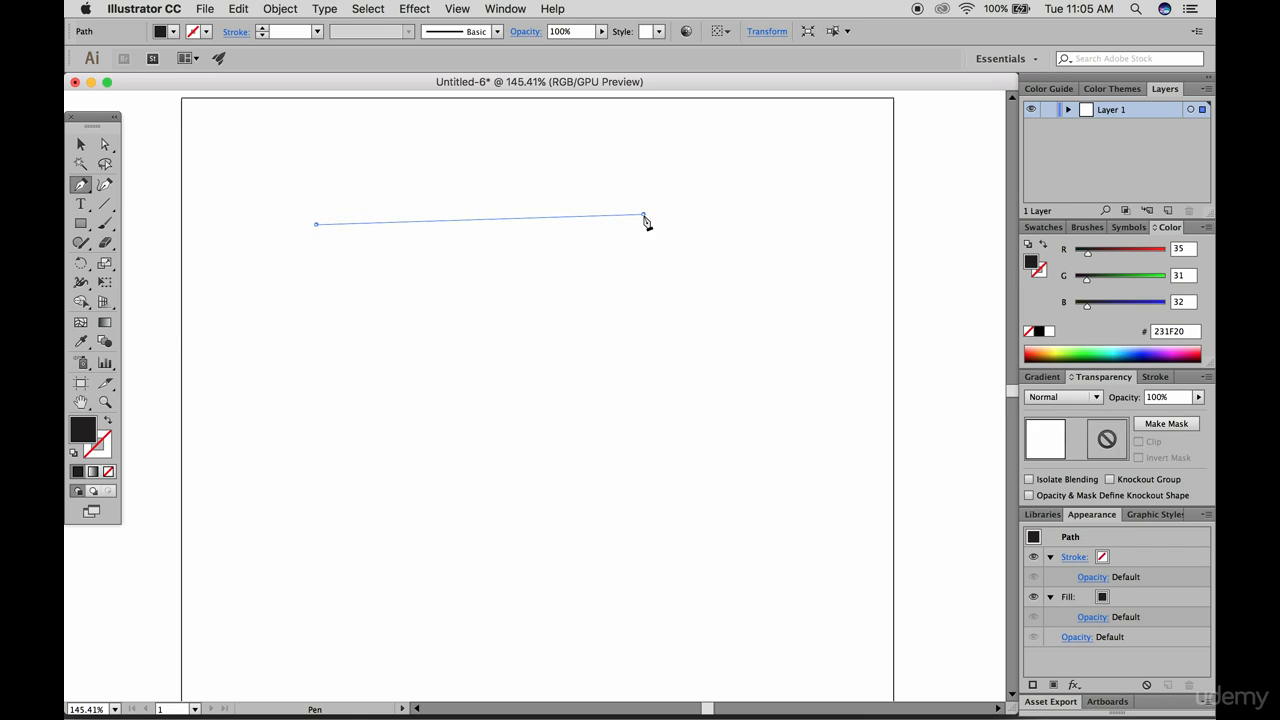
click(643, 214)
click(628, 318)
click(486, 366)
click(335, 314)
click(282, 347)
click(254, 291)
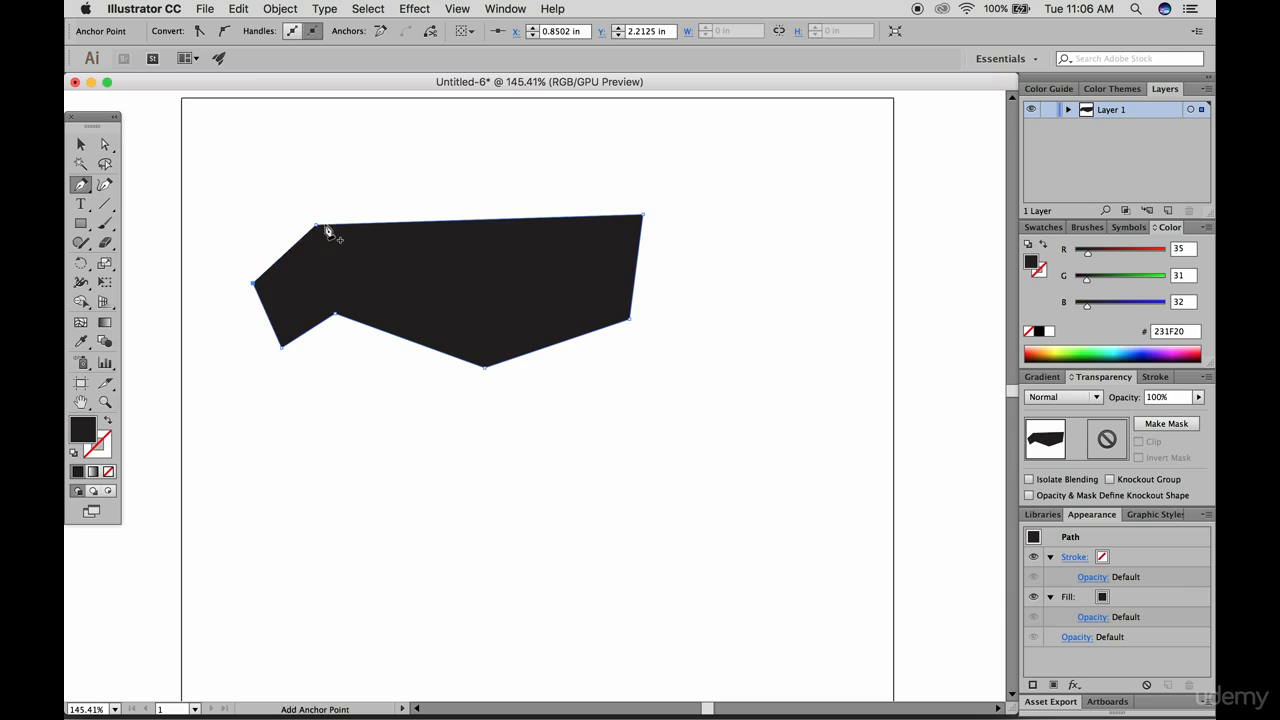
click(317, 225)
Delete the black seven-sided shape from the artboard
click(81, 144)
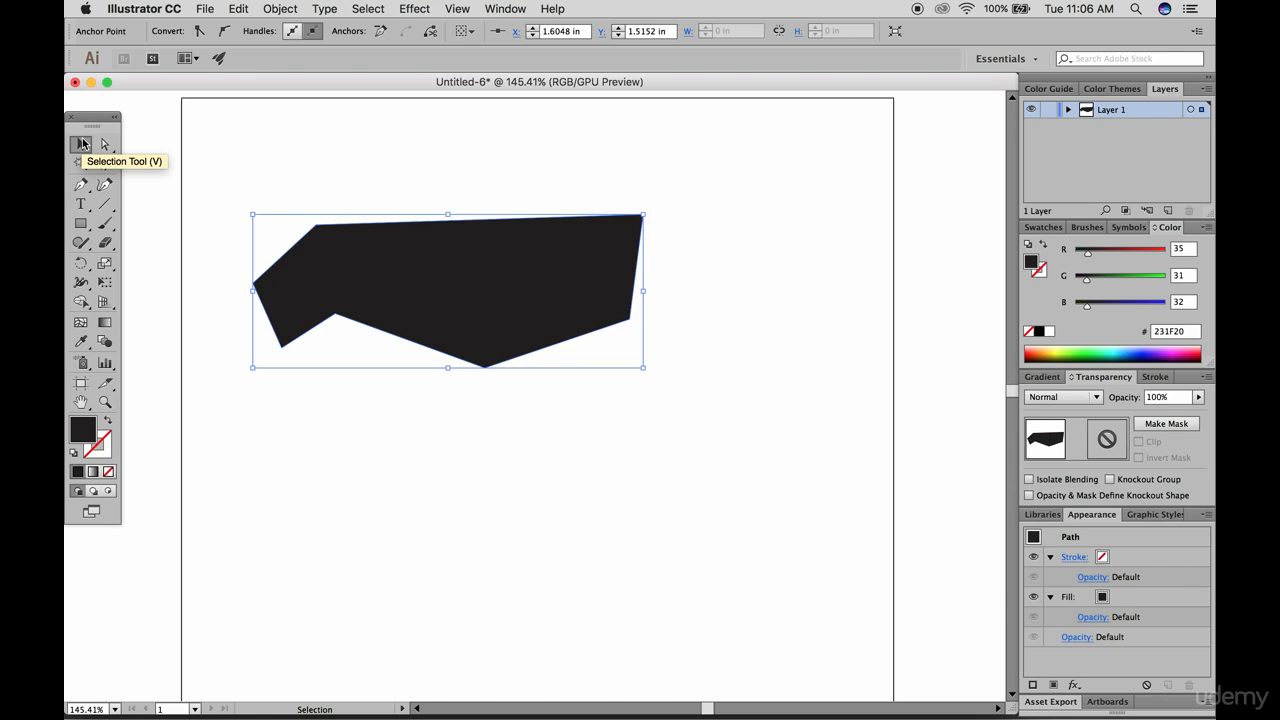
key(Delete)
key(Delete)
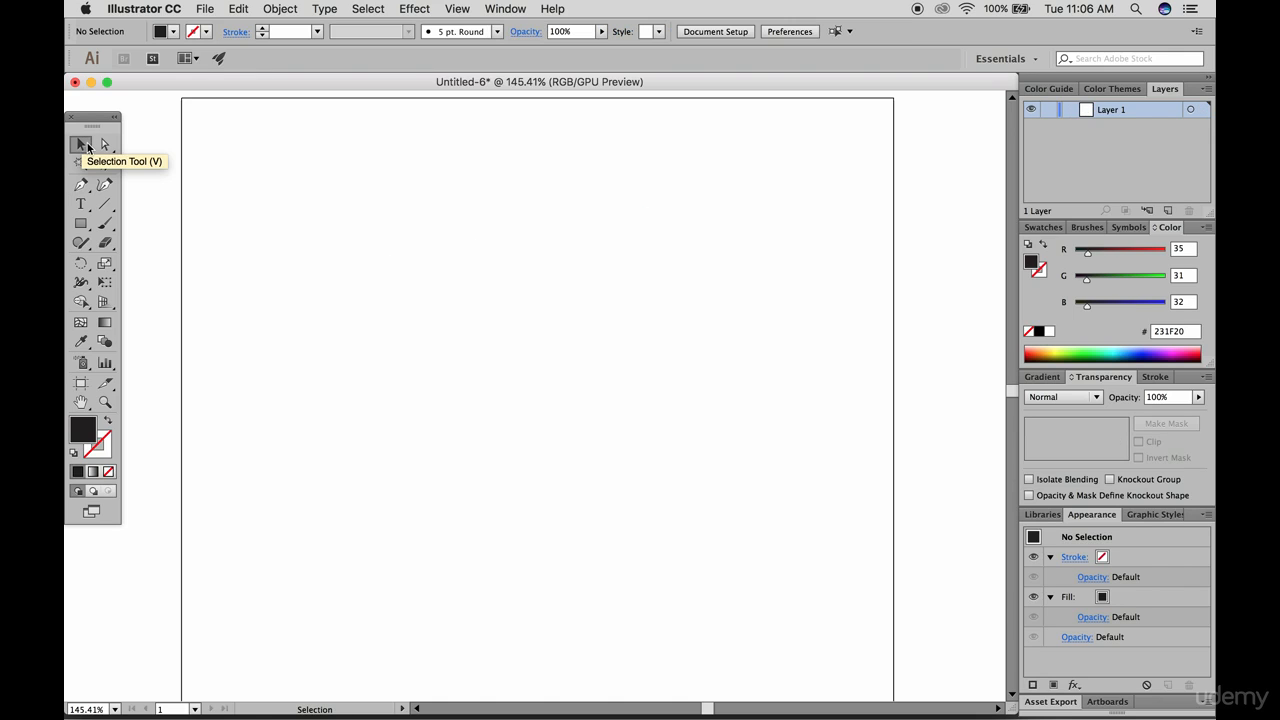
Draw a curved Pen tool segment down to about X 4.64 in, Y 5.09 in, and swap its colors to a black stroke and no fill
click(81, 184)
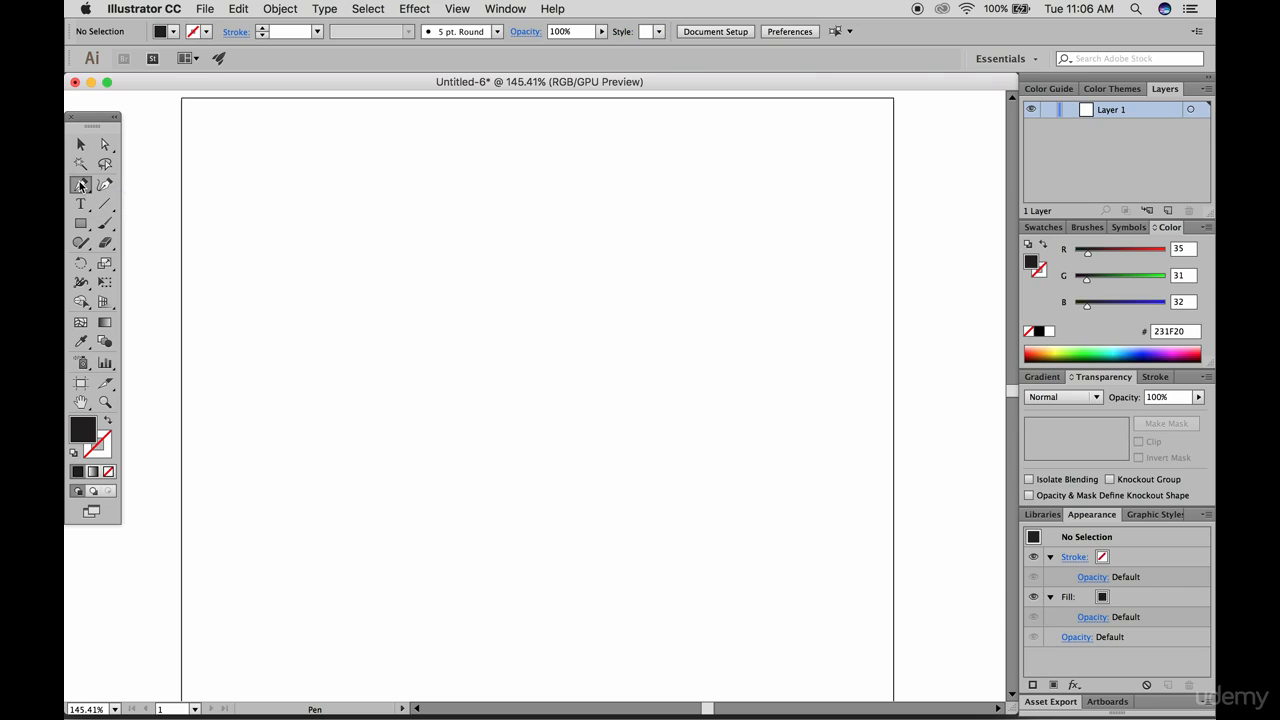
click(320, 212)
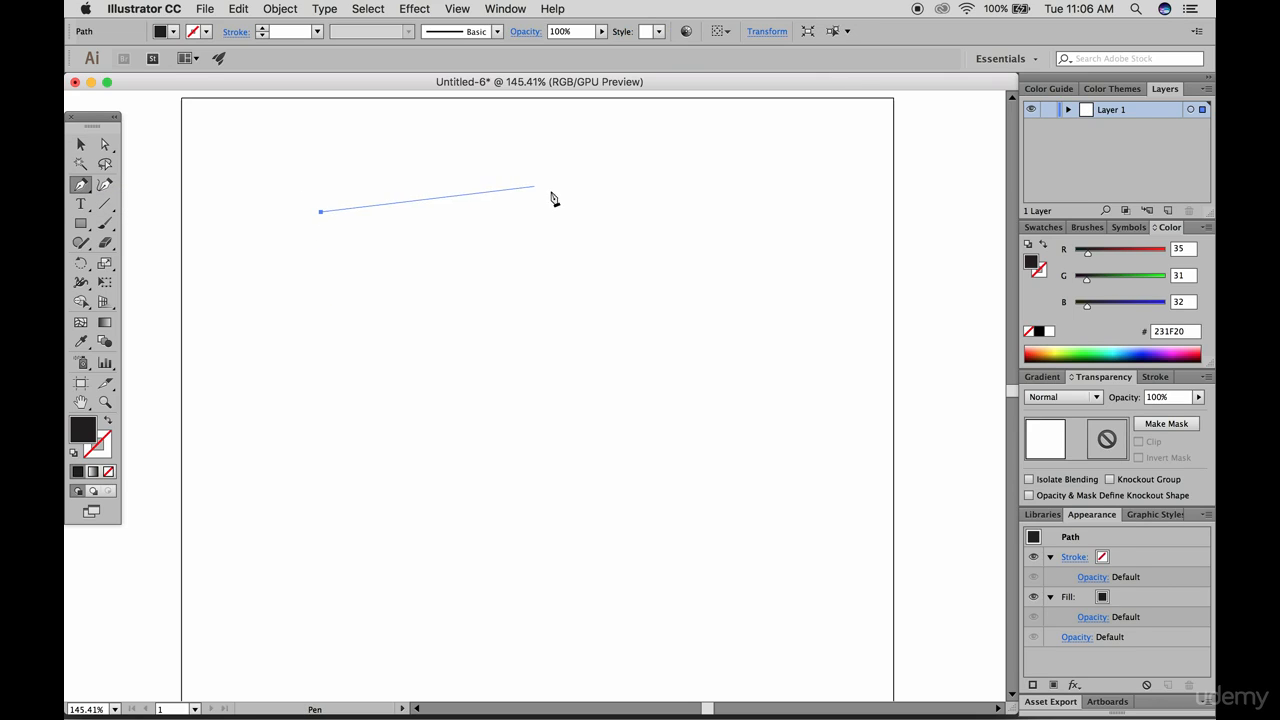
scroll(555, 320, down, 1)
scroll(595, 330, up, 1)
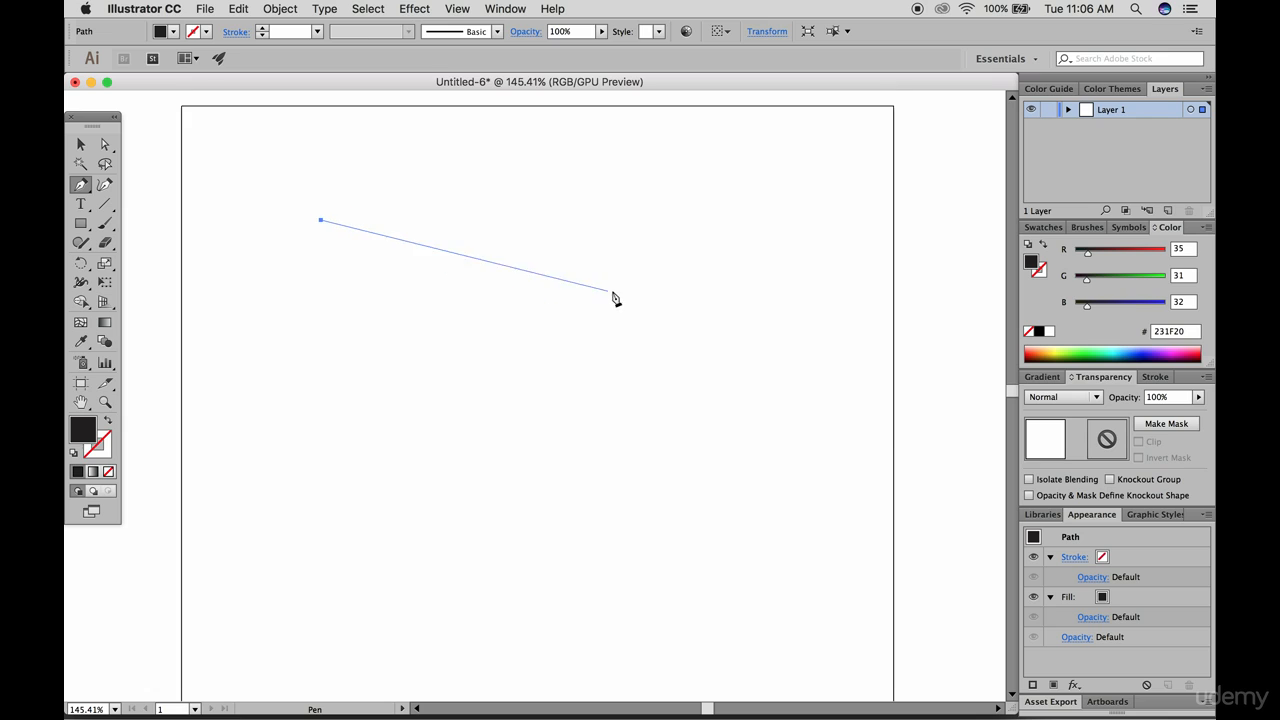
scroll(511, 456, down, 1)
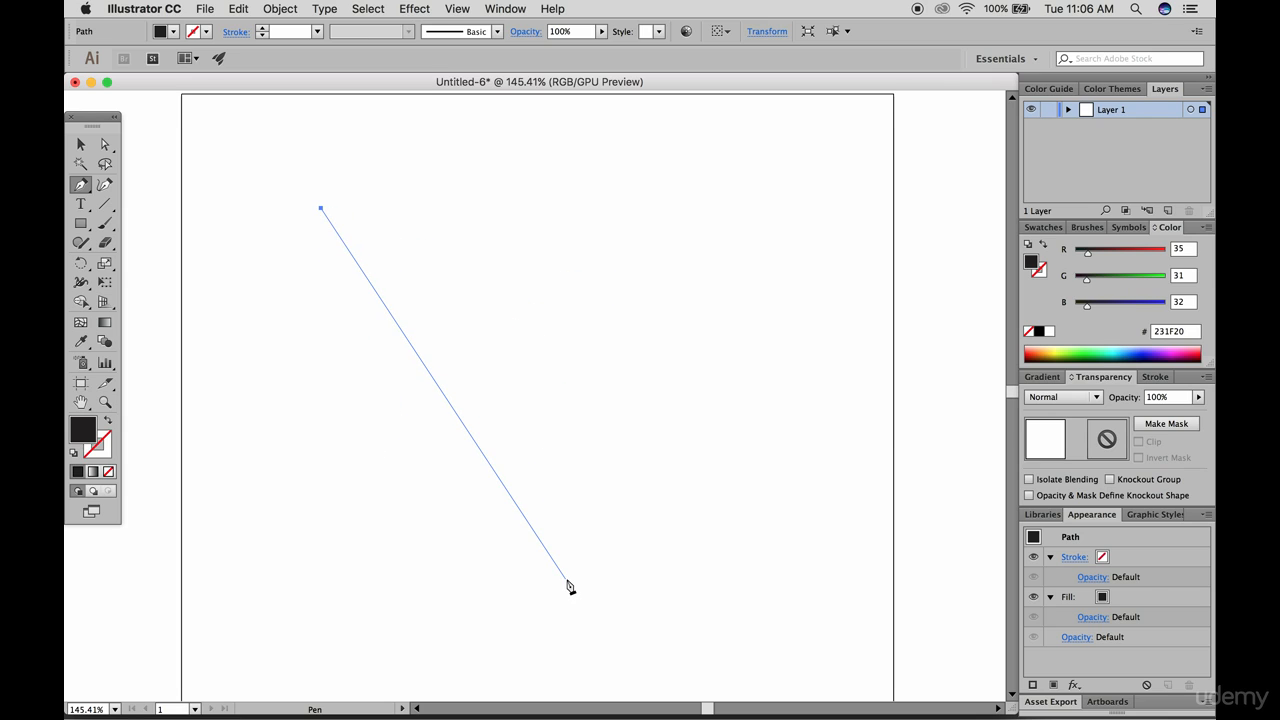
scroll(566, 586, down, 5)
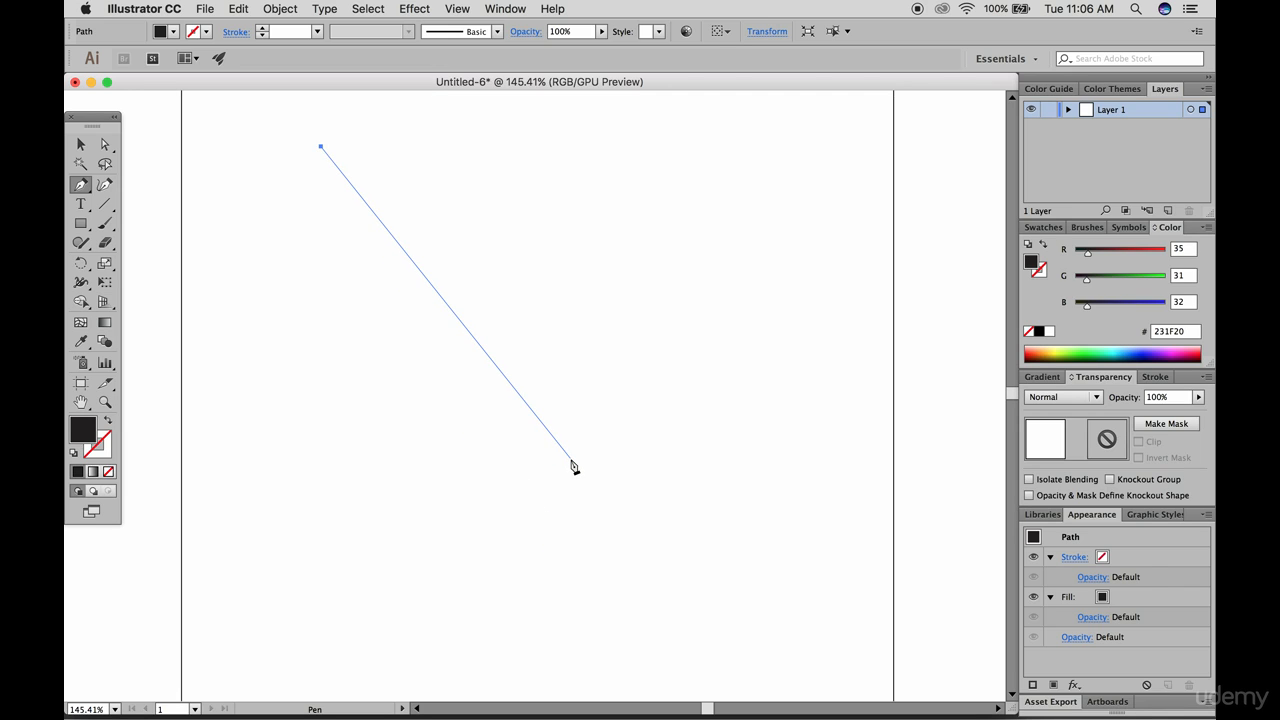
click(571, 461)
drag(570, 457, 535, 680)
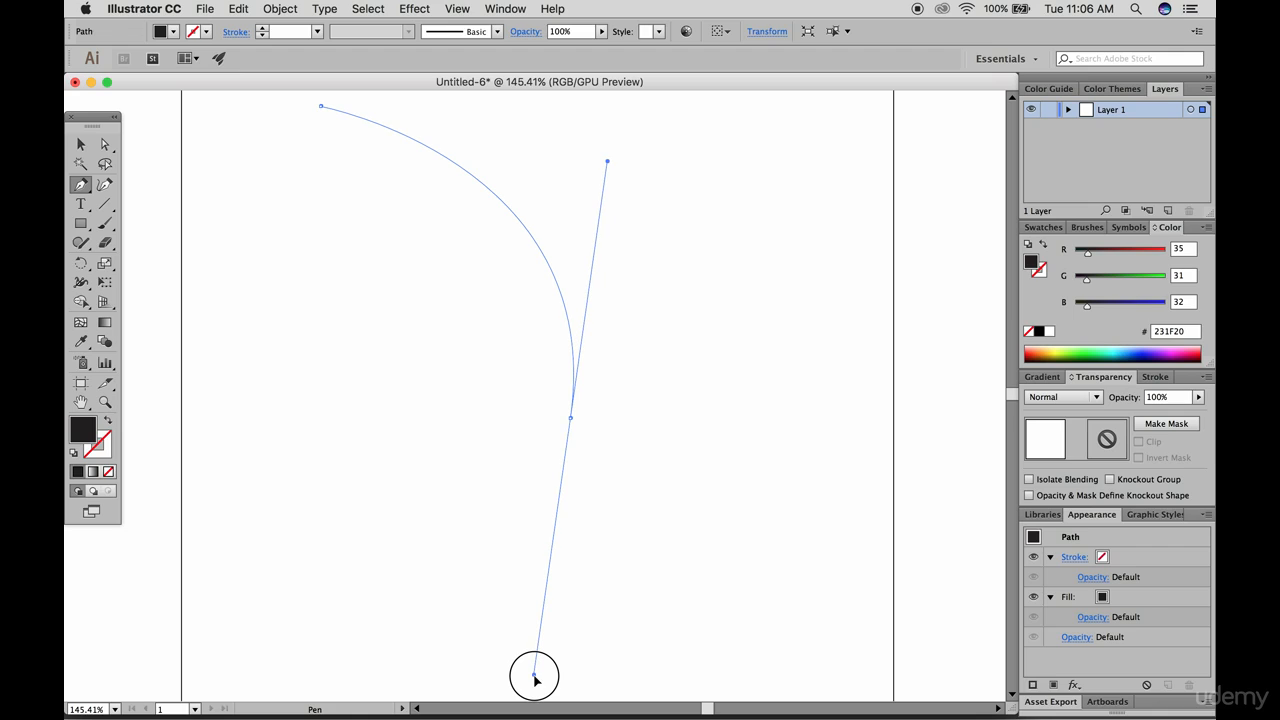
drag(535, 680, 536, 681)
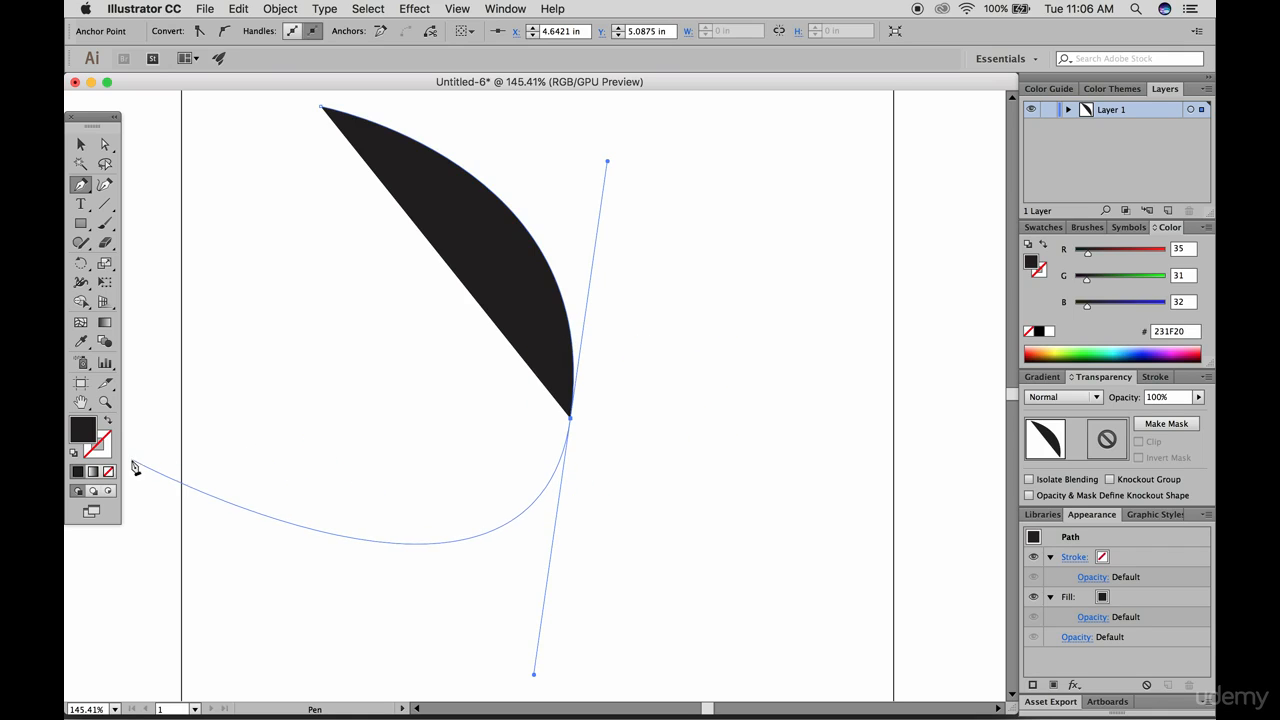
click(83, 434)
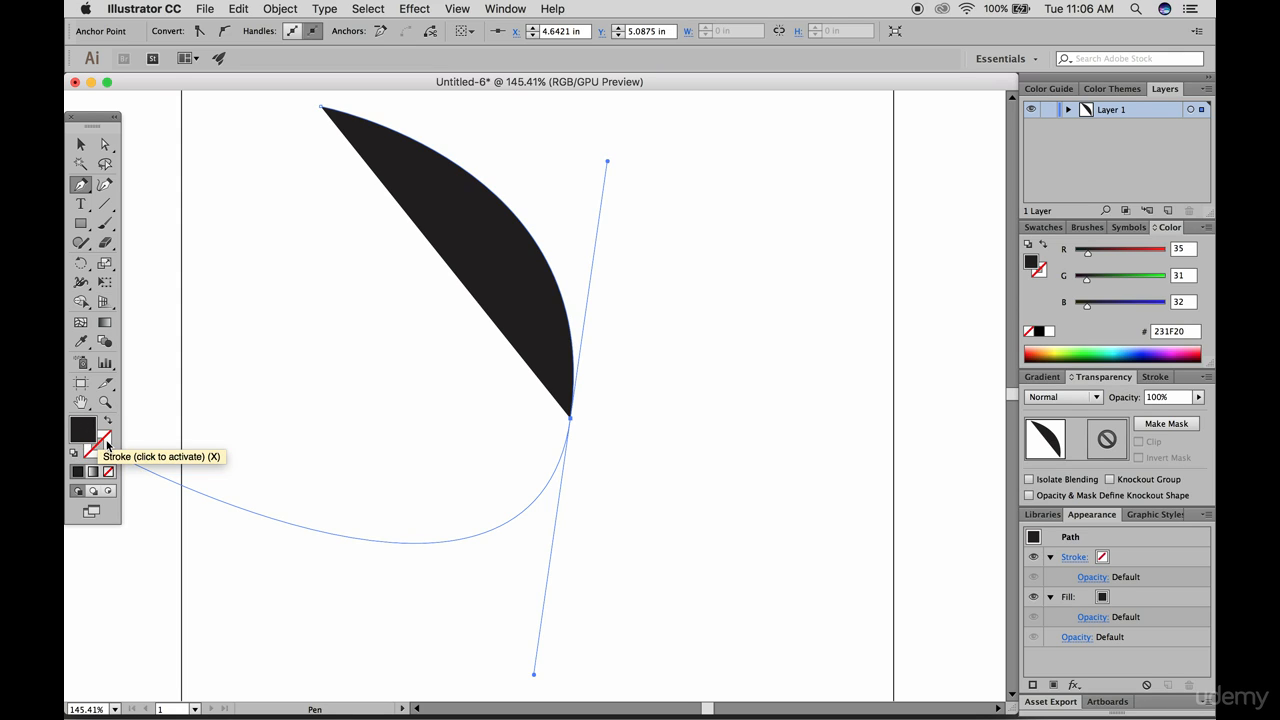
click(107, 424)
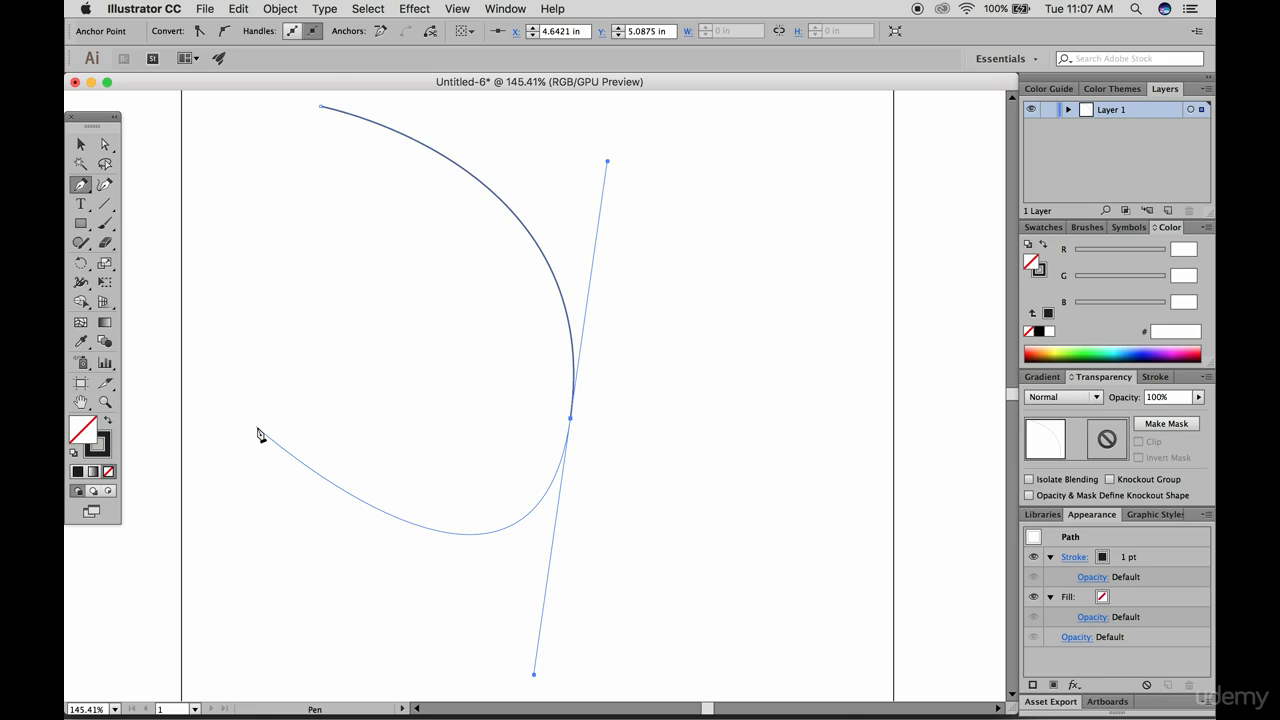
Add a smooth anchor point at about X 0.89 in, Y 5.18 in, and close the path with a curve at its starting point
mouse_move(256, 428)
mouse_down()
mouse_move(266, 315)
mouse_move(255, 291)
mouse_move(223, 292)
mouse_move(260, 251)
mouse_up()
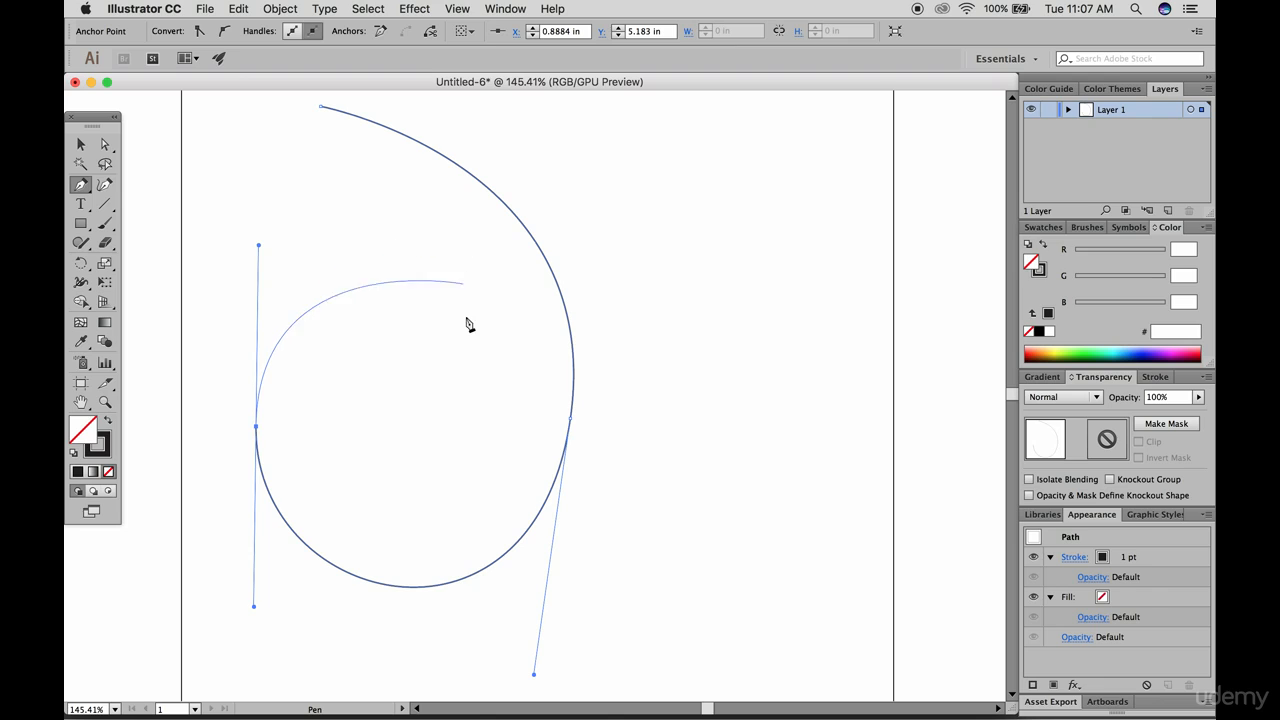
scroll(420, 300, up, 2)
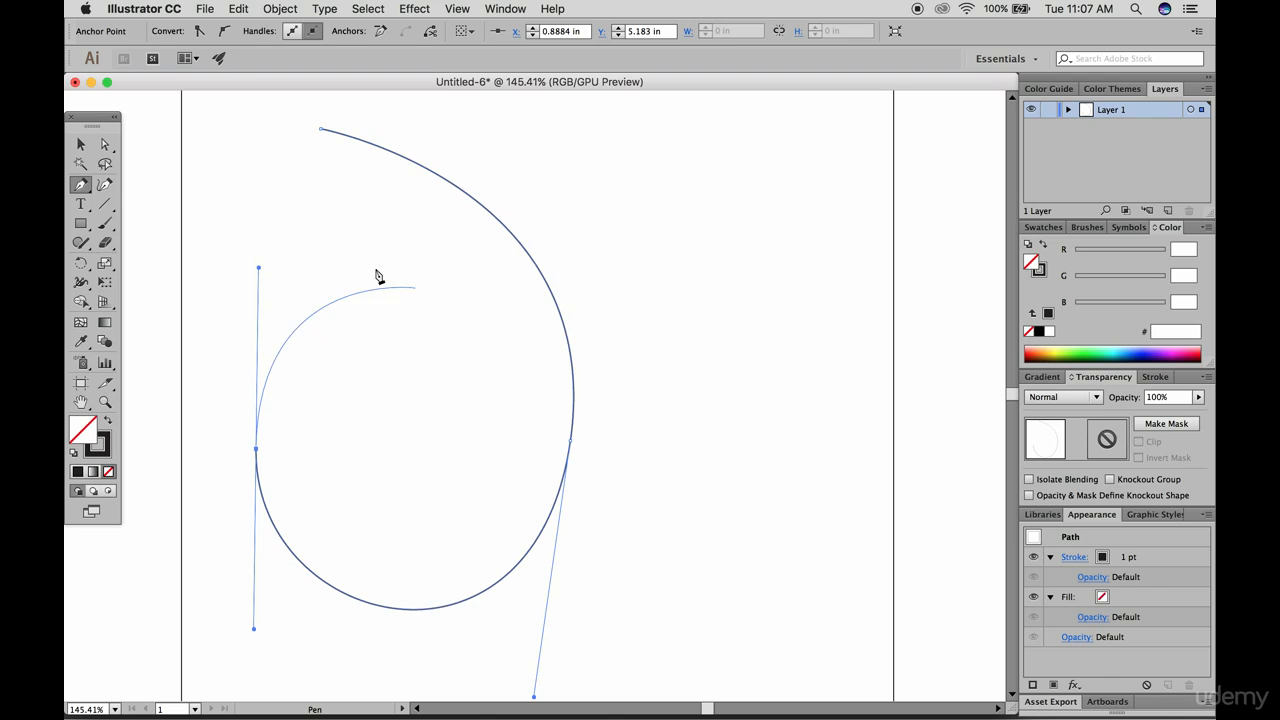
click(321, 132)
drag(321, 132, 476, 126)
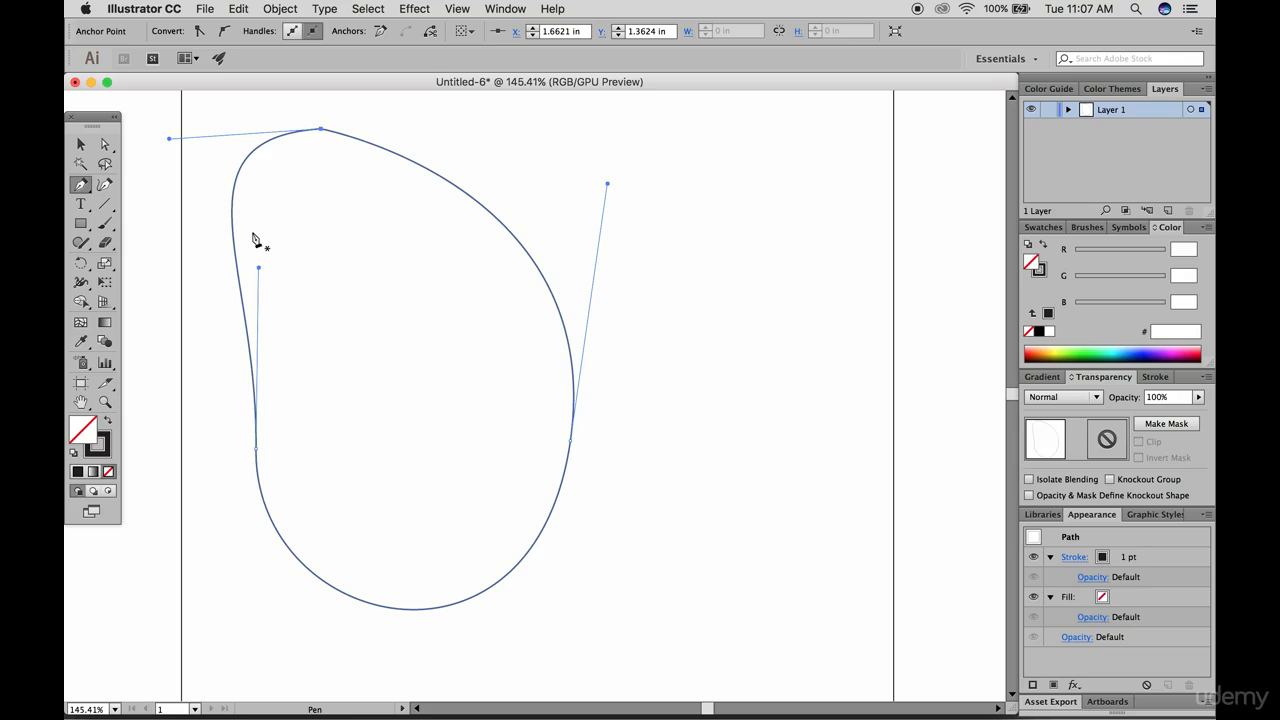
Move the shape's right anchor point to about X 6.19 in, Y 4.19 in, and its left one to about X 0.39 in, Y 4.72 in
click(105, 144)
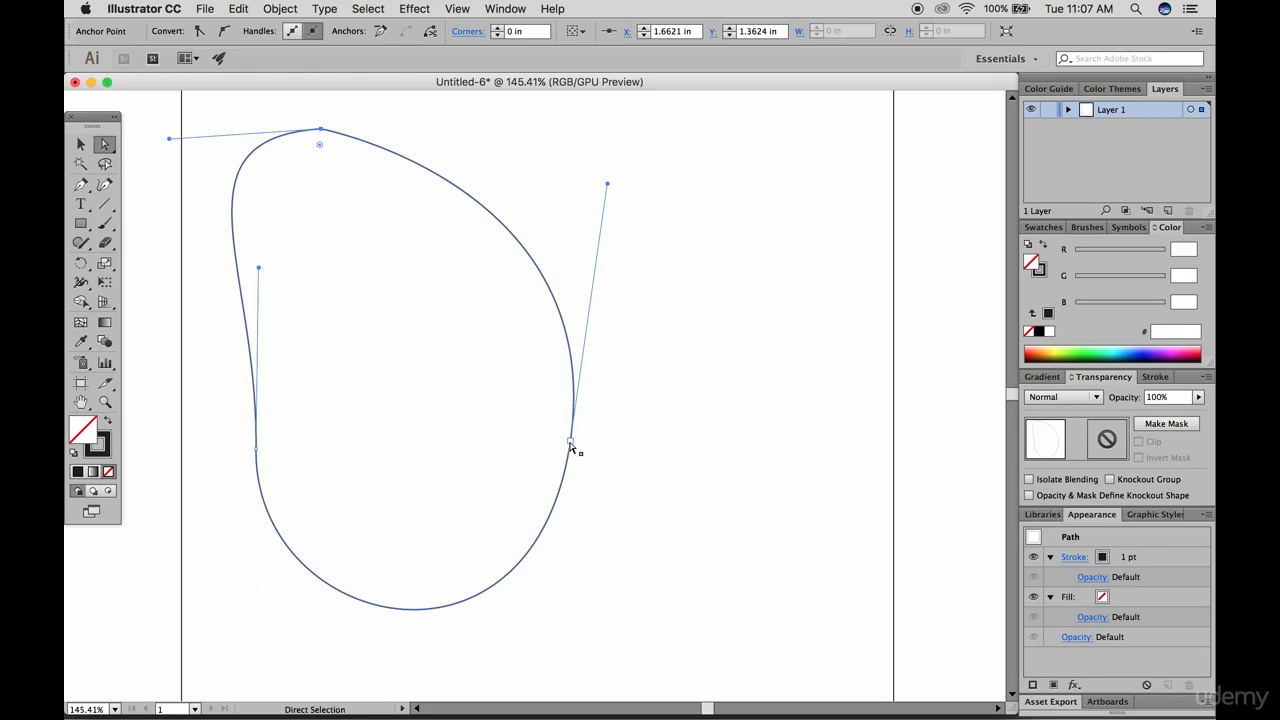
drag(570, 446, 668, 354)
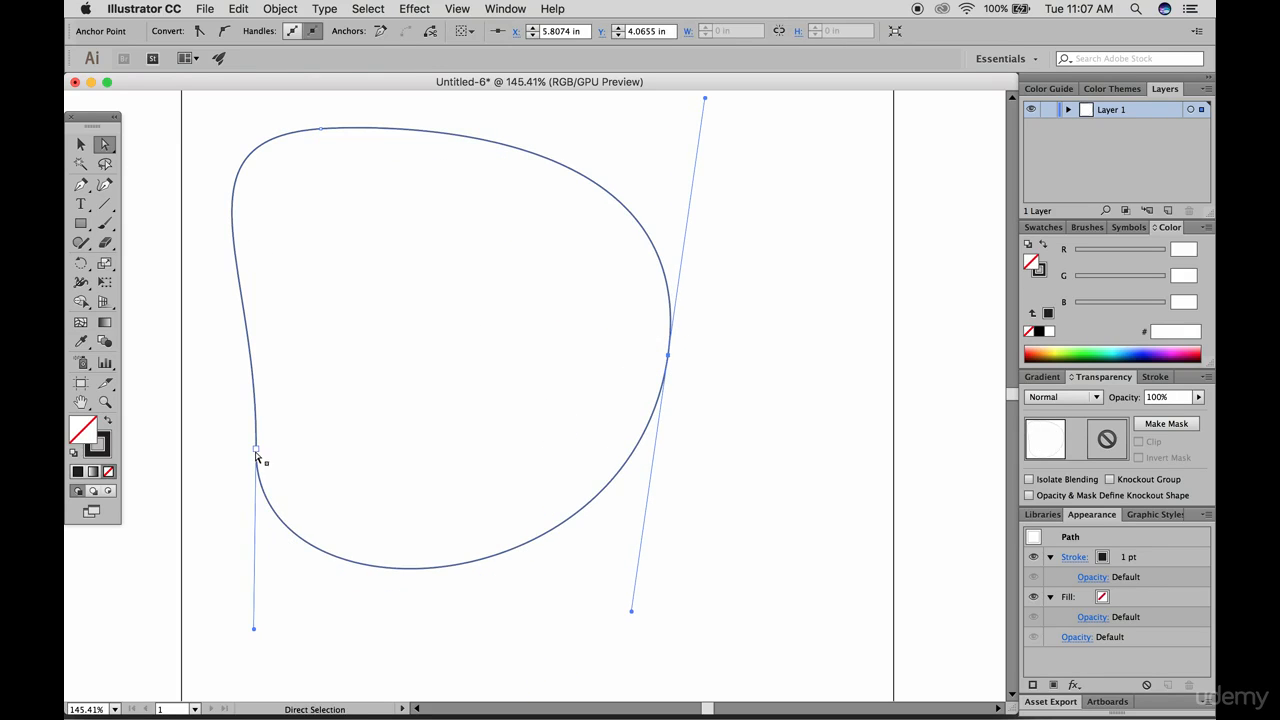
drag(256, 450, 214, 410)
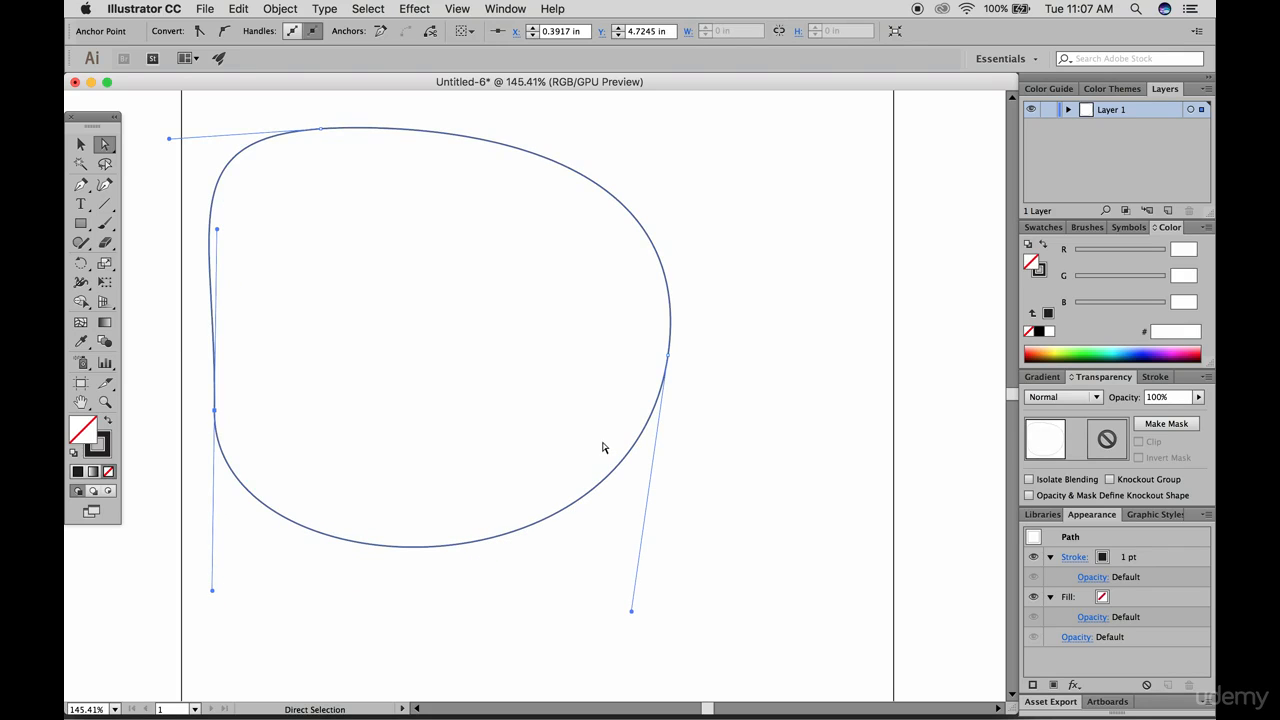
drag(670, 357, 699, 364)
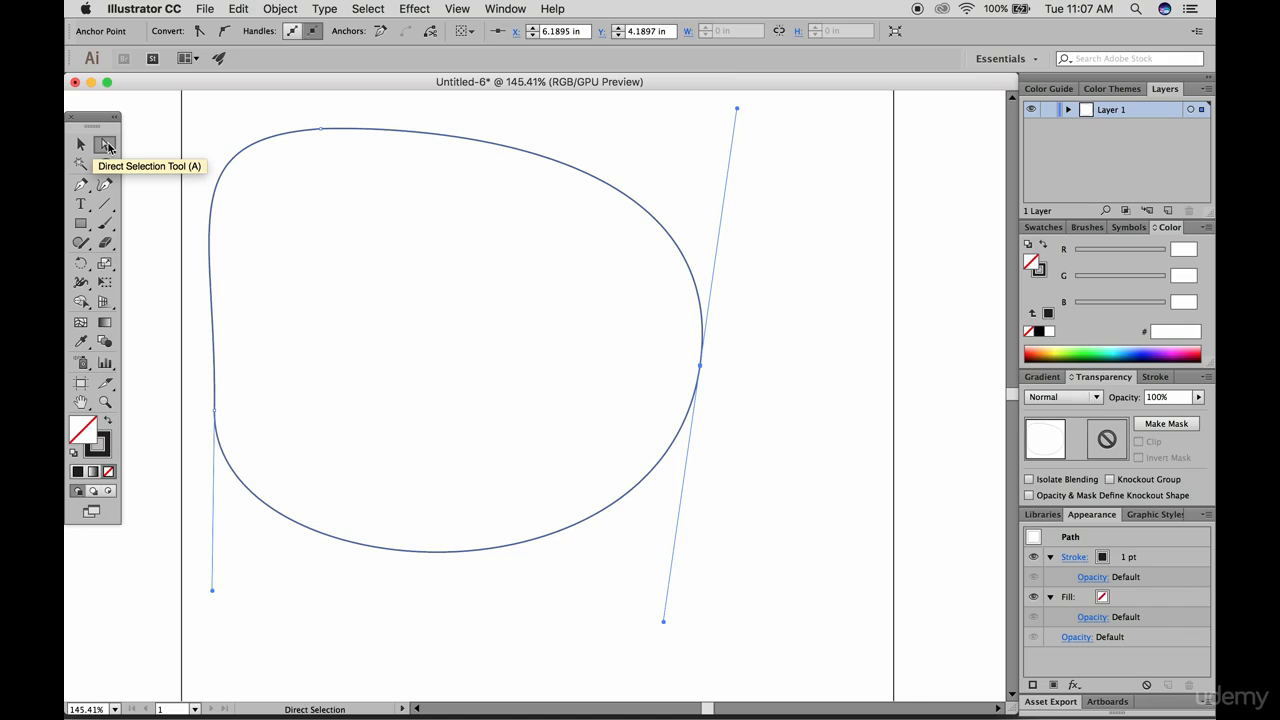
Round the shape by moving its top anchor point right, the right one down, and the left one to about X 0.54 in, Y 4.48 in
click(105, 145)
click(200, 129)
click(321, 129)
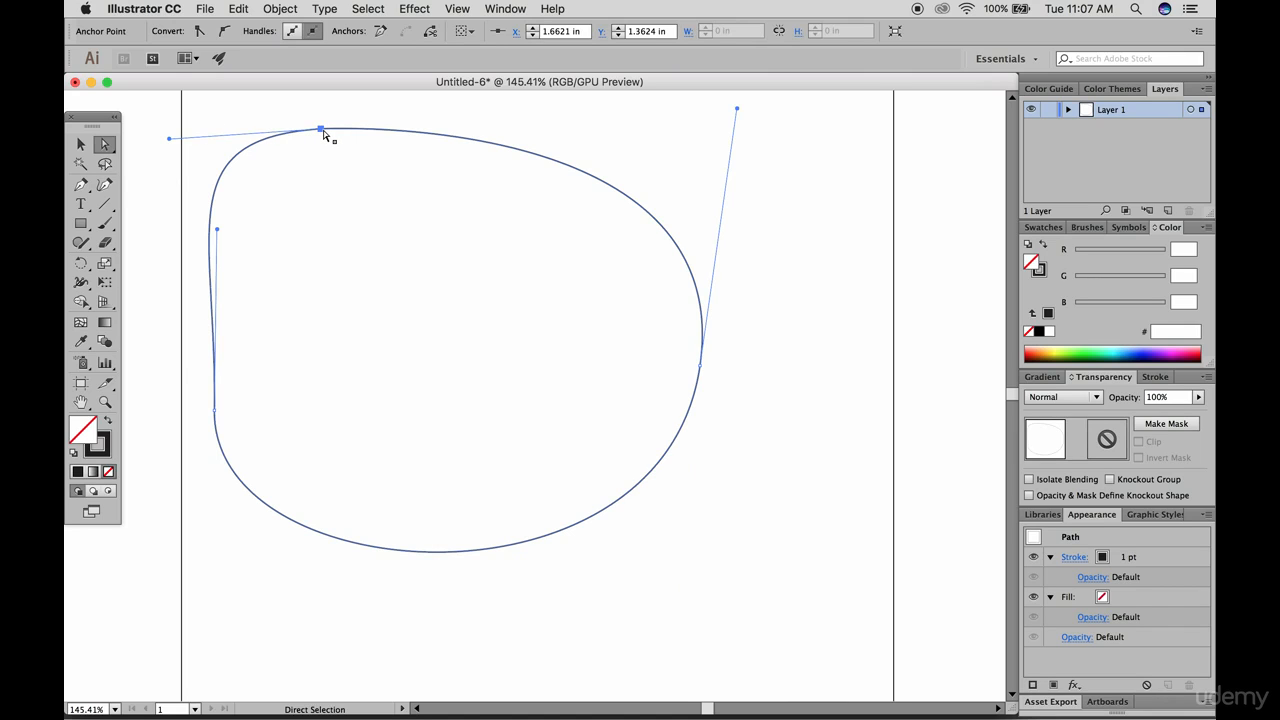
drag(323, 132, 441, 135)
drag(702, 366, 724, 423)
drag(213, 412, 227, 391)
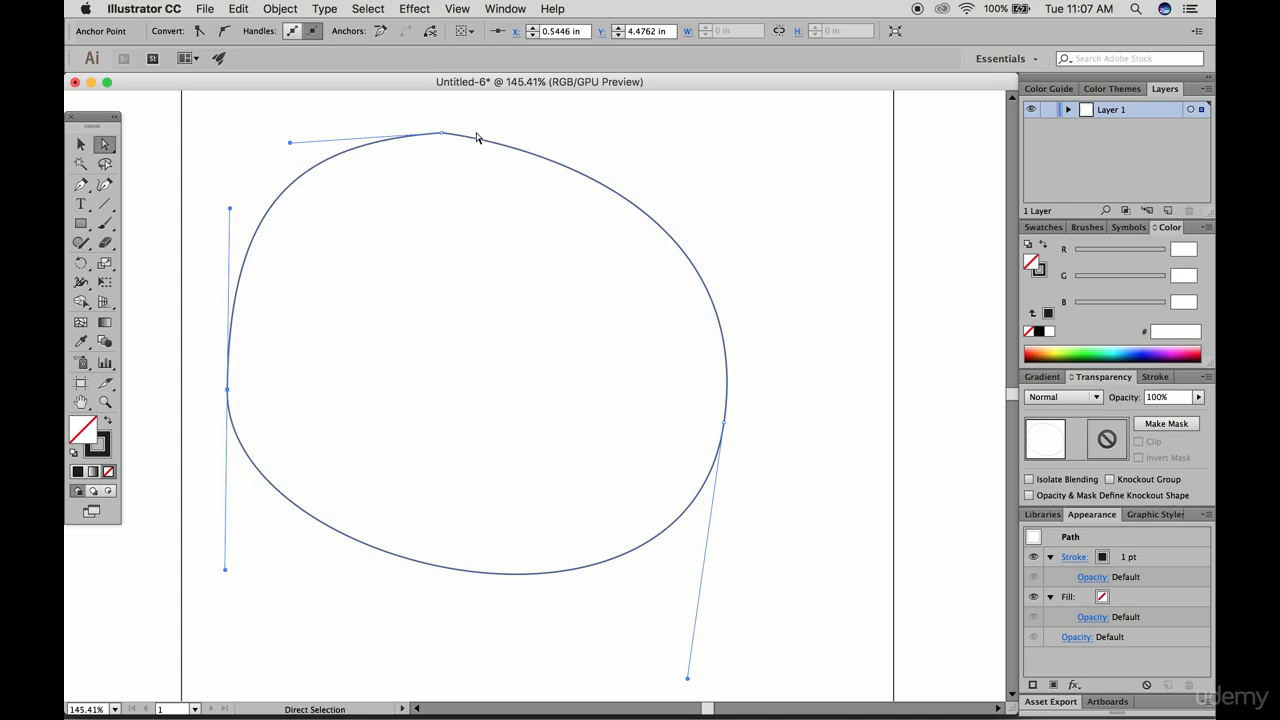
Move the top anchor point to about X 3.58 in, Y 1.30 in, and lengthen the handles shaping the curves on both sides of it
drag(447, 142, 487, 133)
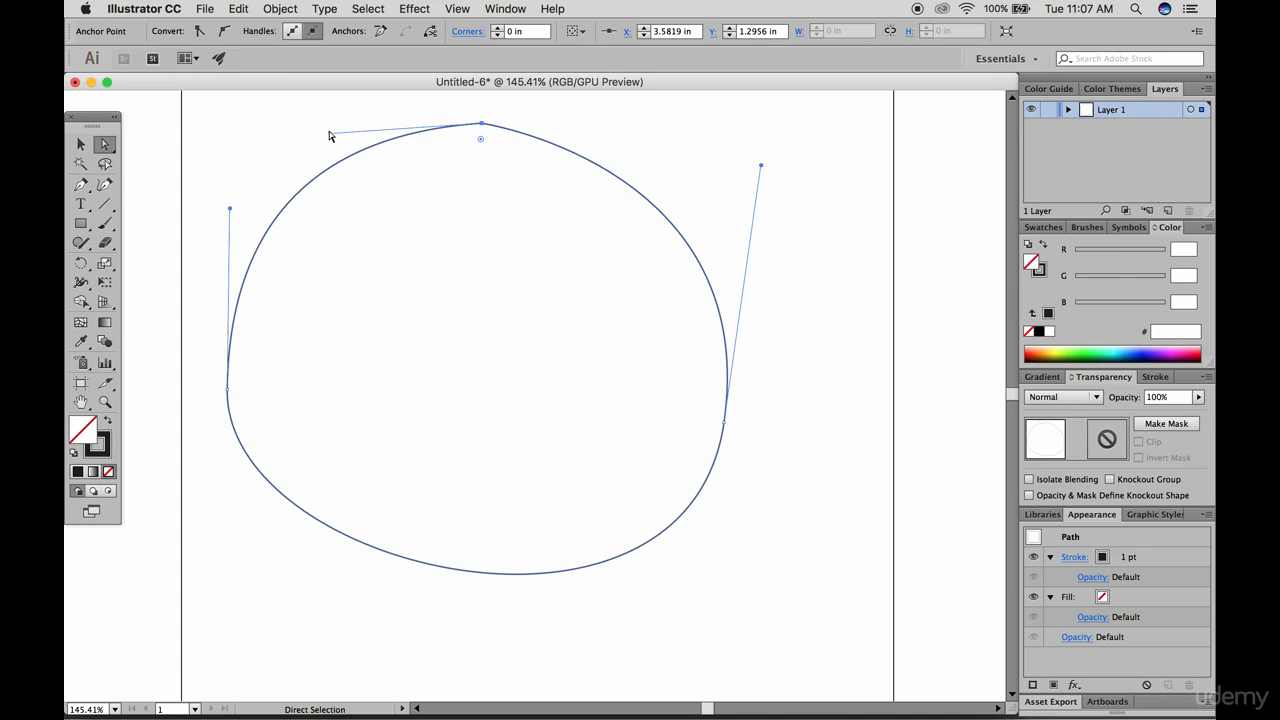
drag(329, 134, 286, 126)
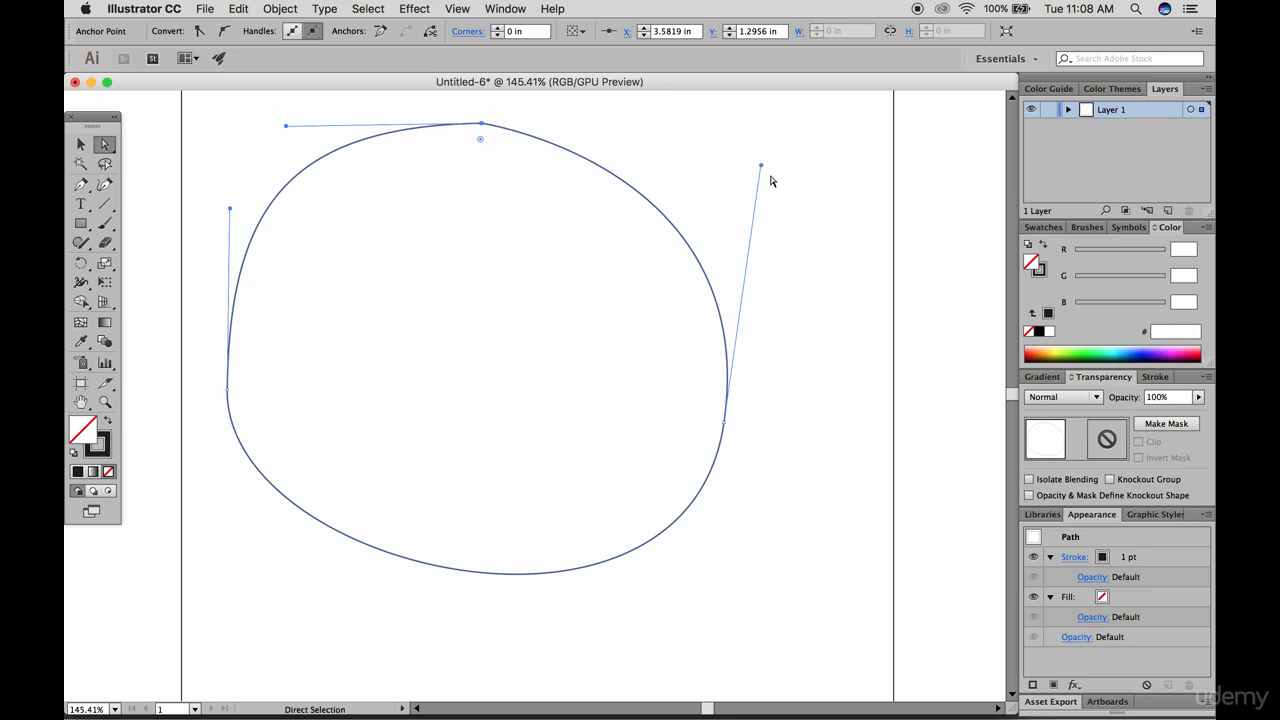
drag(760, 168, 768, 125)
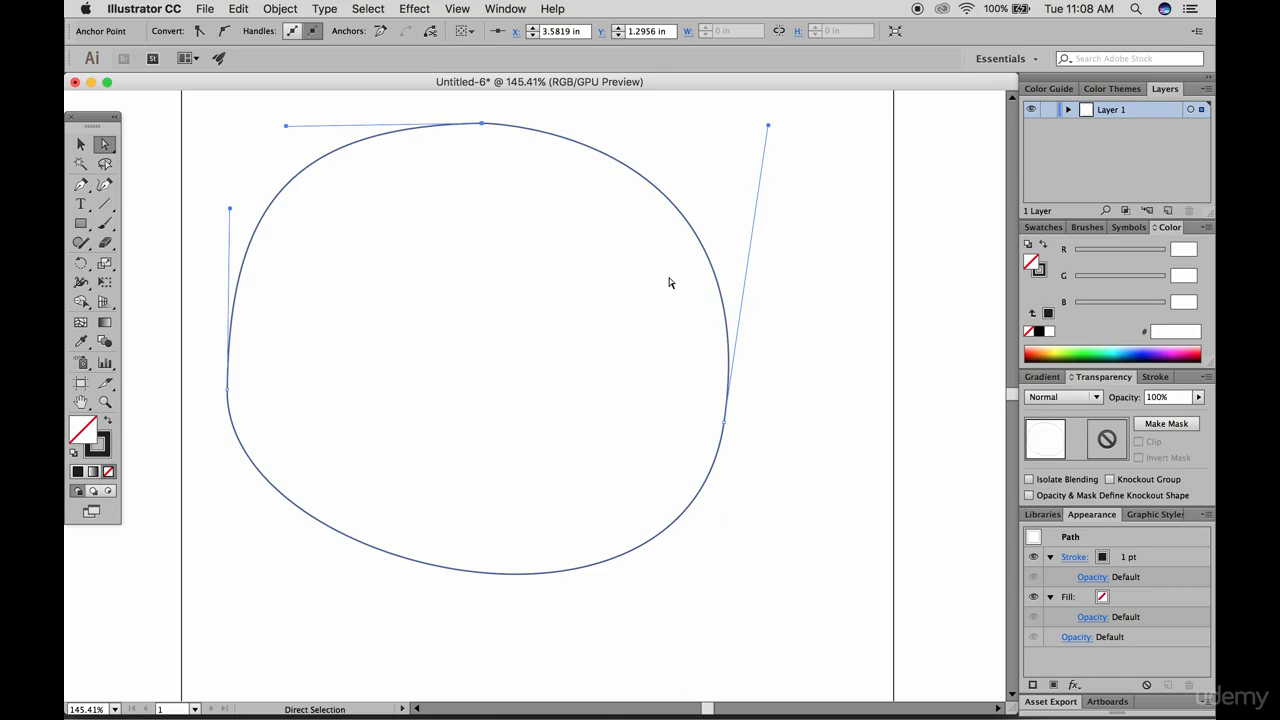
Move the left anchor point to about X 0.57 in, Y 4.63 in, and adjust its upper handle and the right point's lower handle
drag(228, 388, 229, 403)
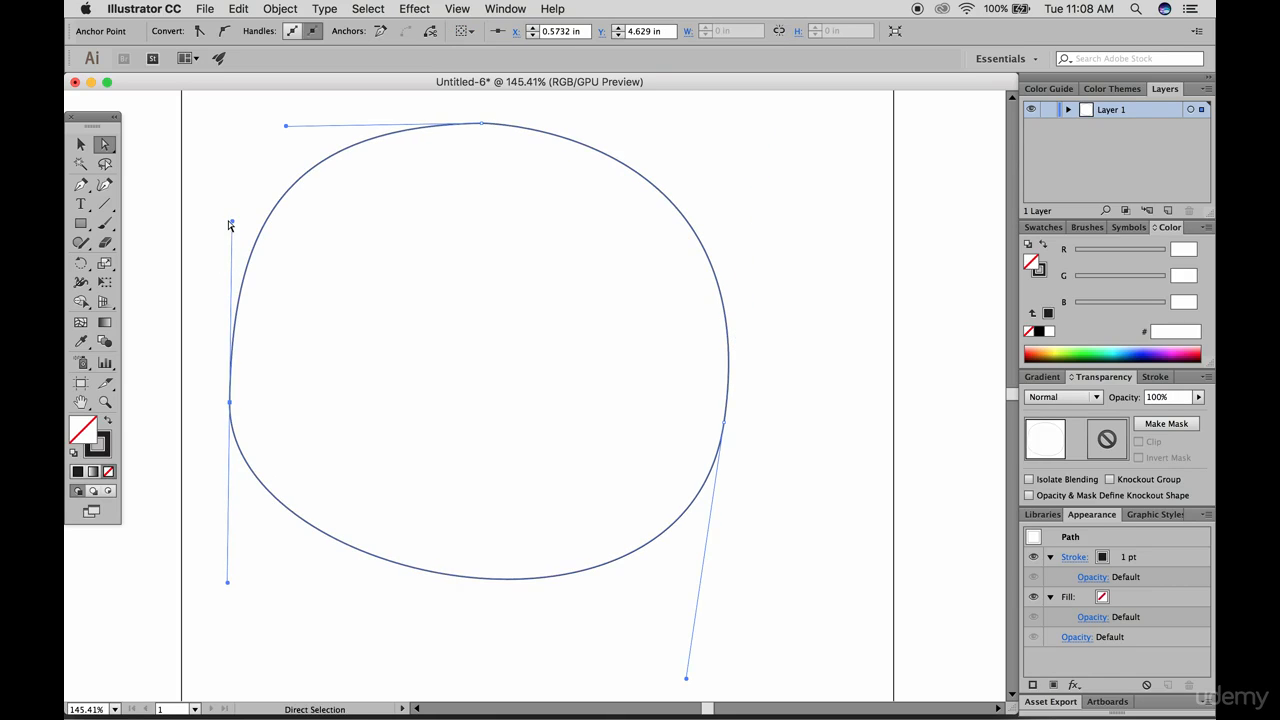
drag(230, 223, 220, 208)
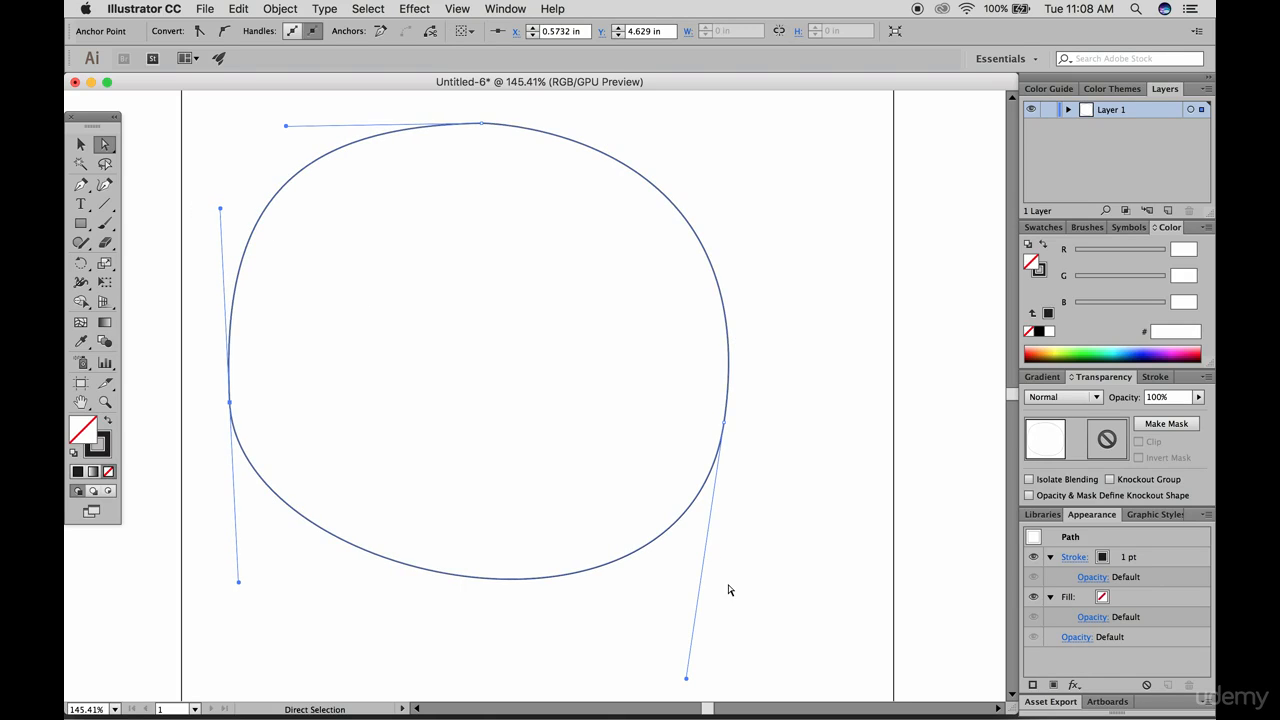
drag(686, 681, 666, 682)
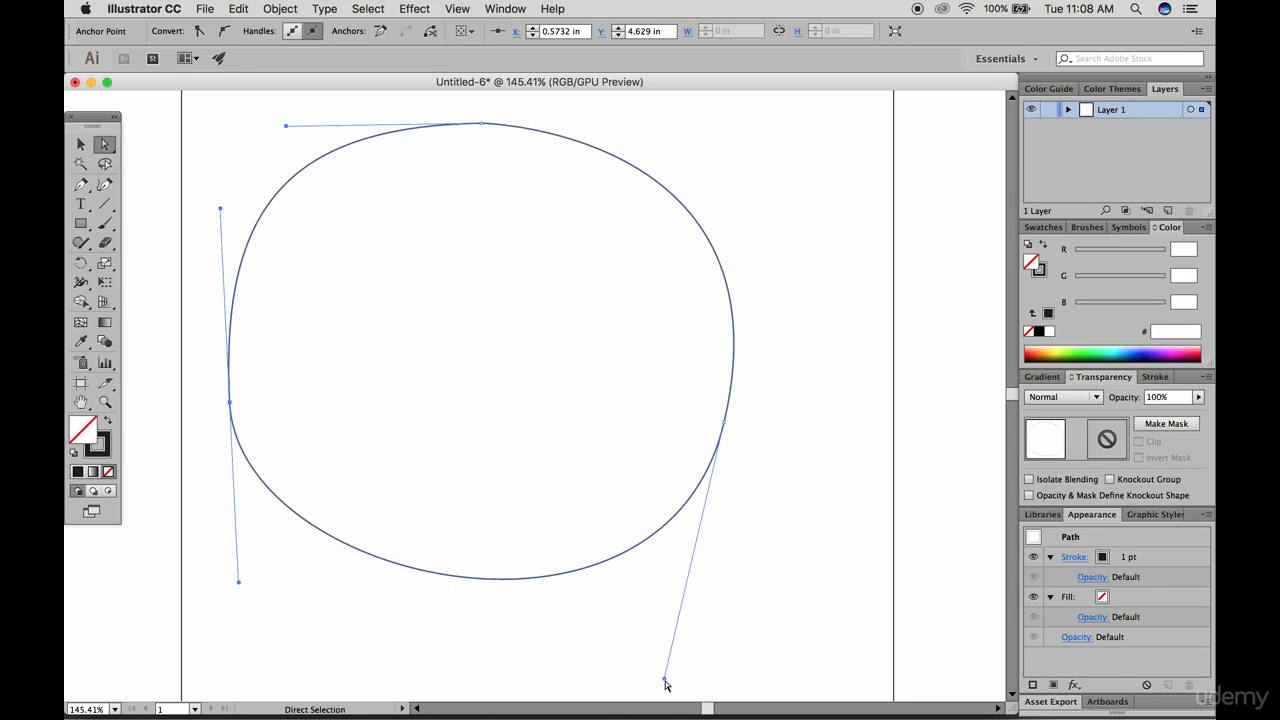
Refine the oval's anchor points and handles, placing the left point at about X 0.73 in, Y 4.73 in and the top at X 3.95 in, Y 1.26 in
drag(724, 424, 765, 436)
drag(229, 404, 242, 410)
click(251, 595)
drag(251, 595, 263, 596)
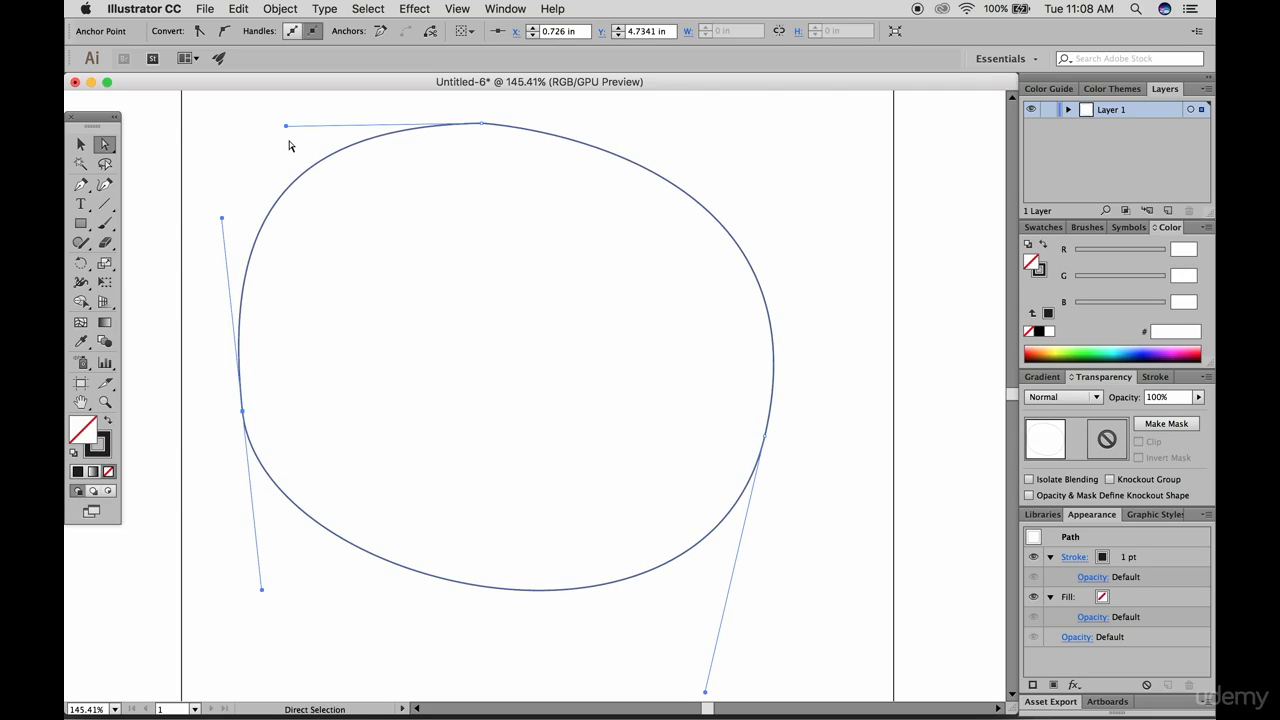
drag(287, 130, 300, 130)
drag(489, 131, 513, 121)
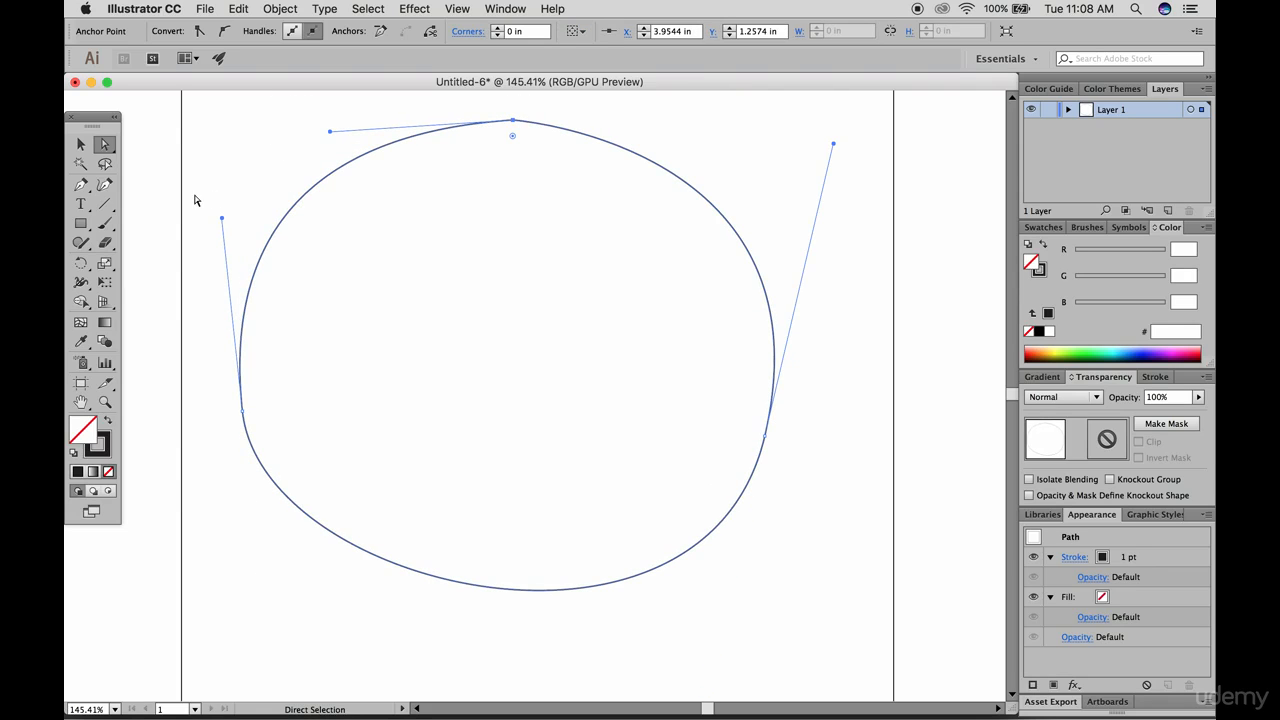
Delete the entire curved outline shape from the artboard
click(82, 145)
key(Delete)
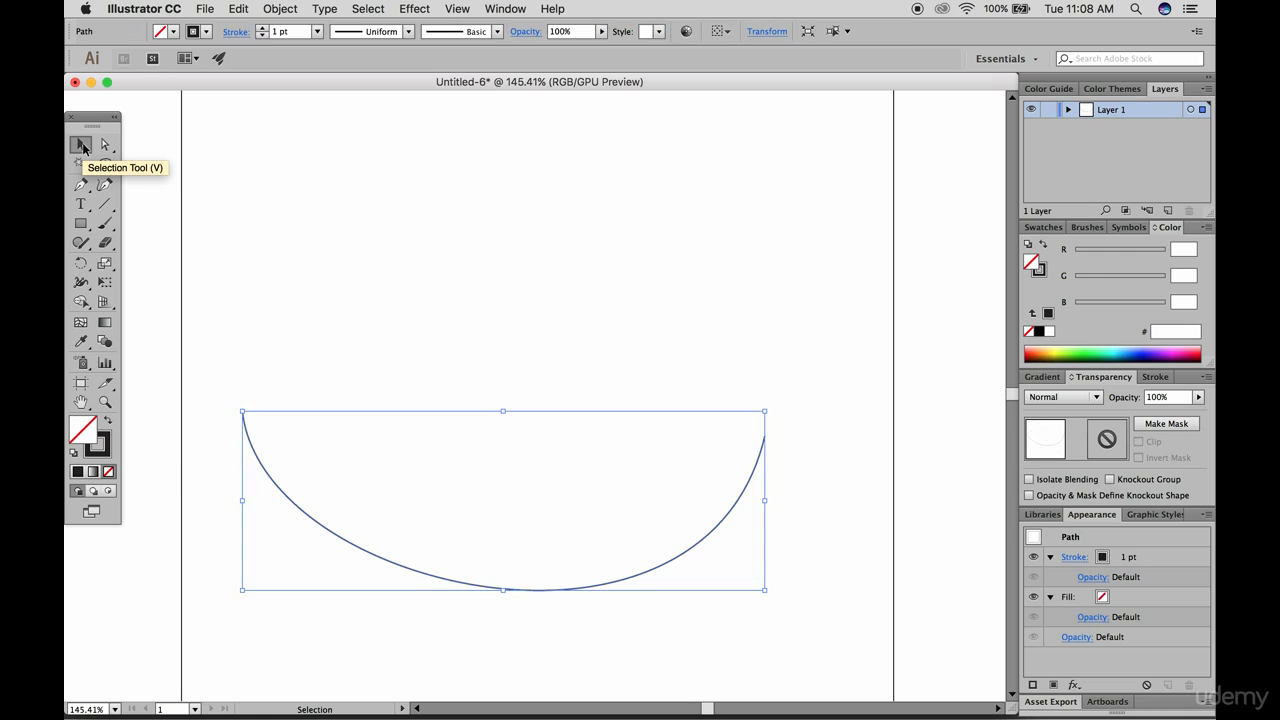
key(Delete)
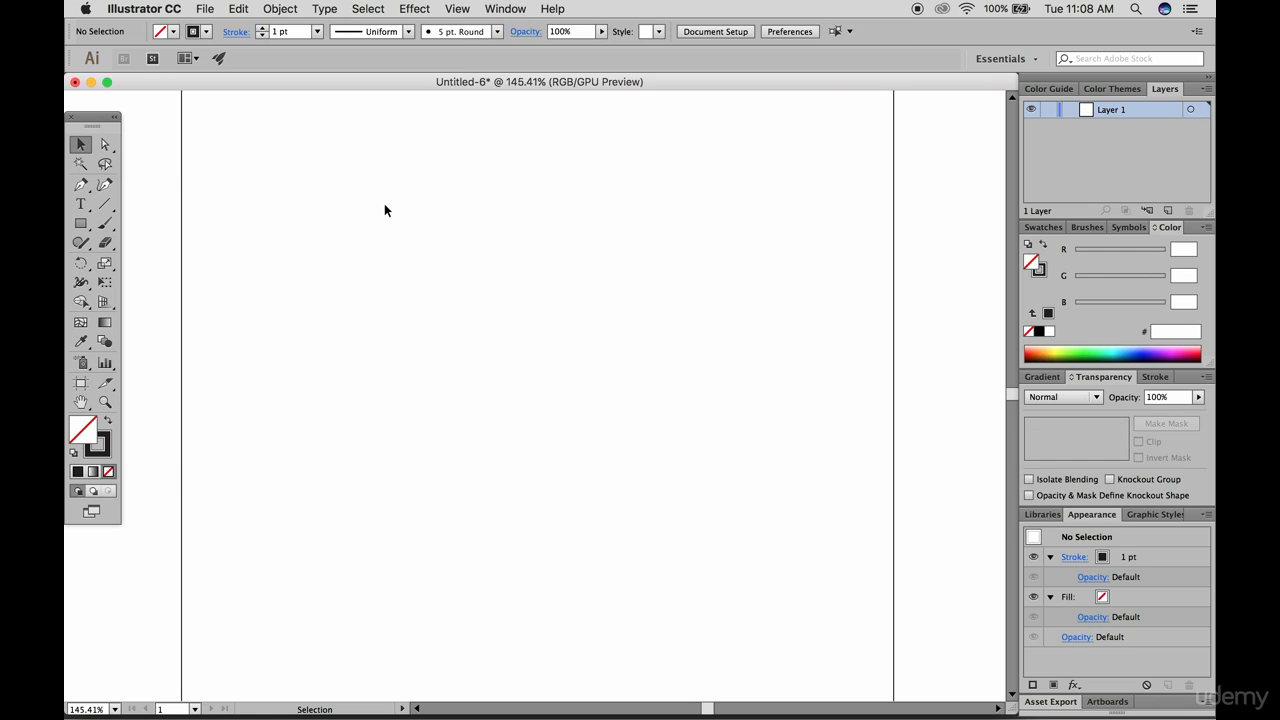
Draw a closed straight-segment T outline with the Pen tool, starting at about X 3.74 in, Y 6.13 in, with its right arm slanting up
click(82, 185)
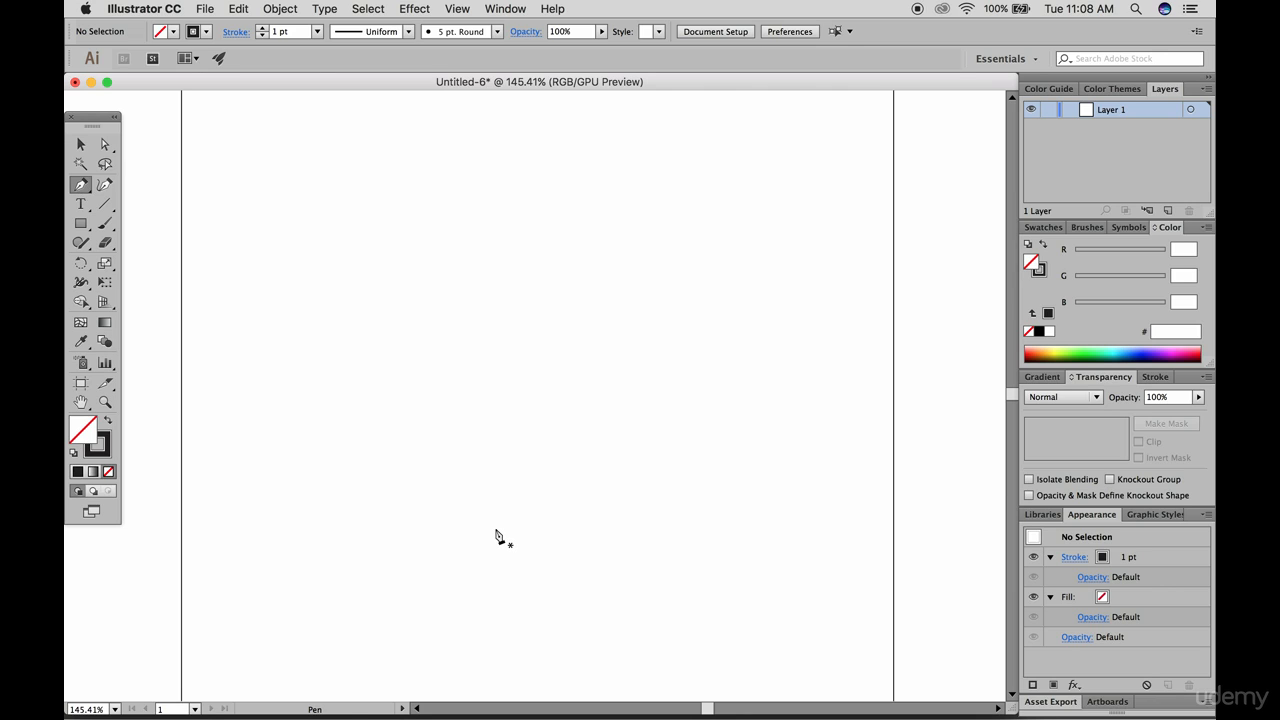
mouse_move(495, 533)
mouse_down()
mouse_move(500, 446)
mouse_move(486, 526)
mouse_up()
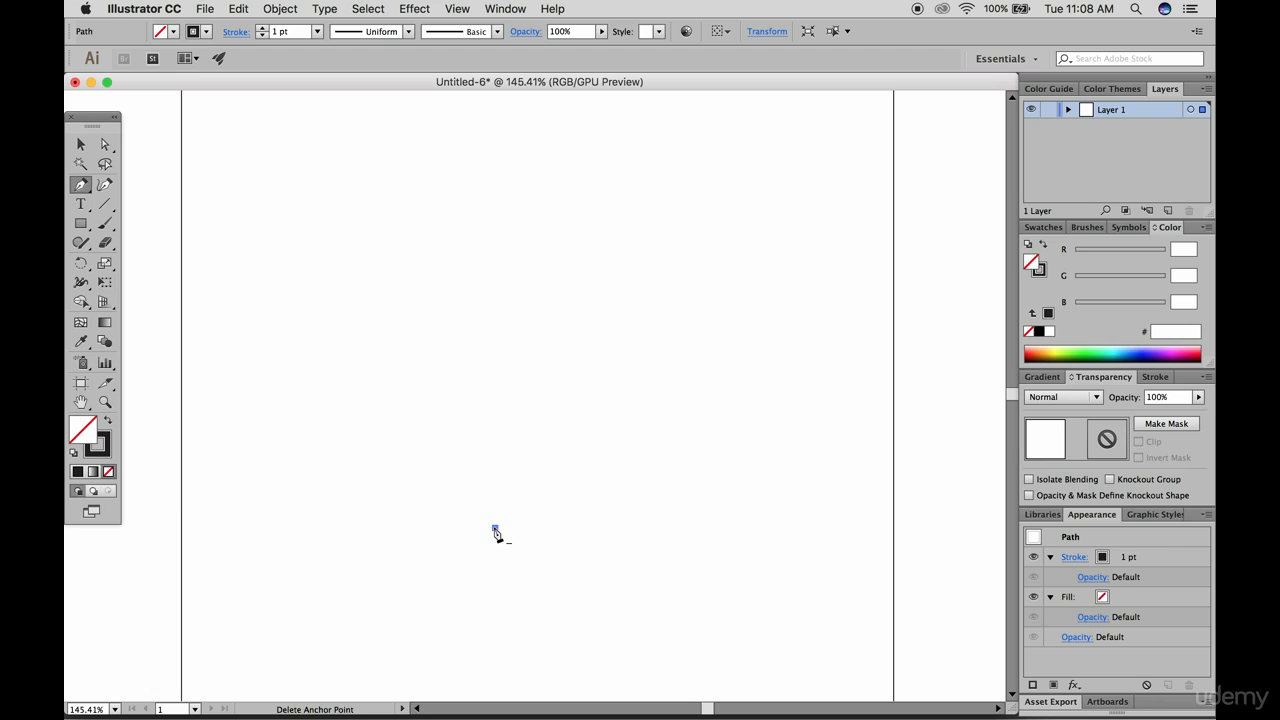
click(494, 398)
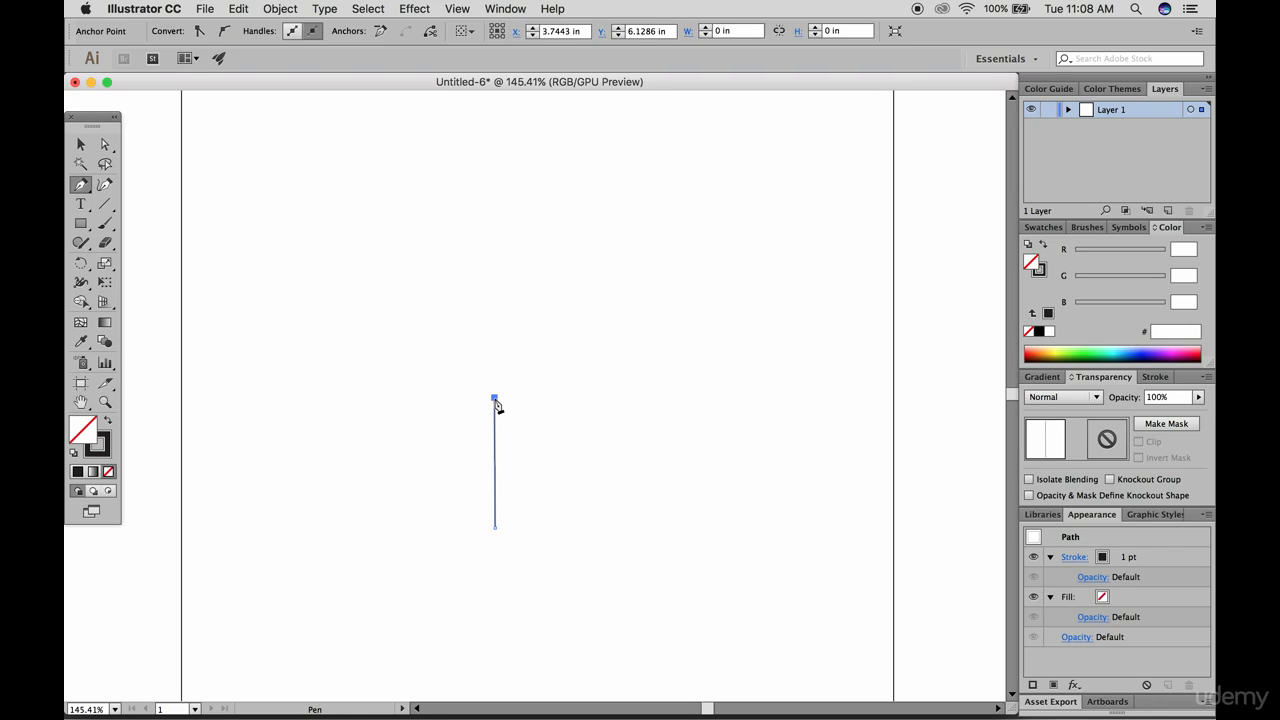
click(406, 398)
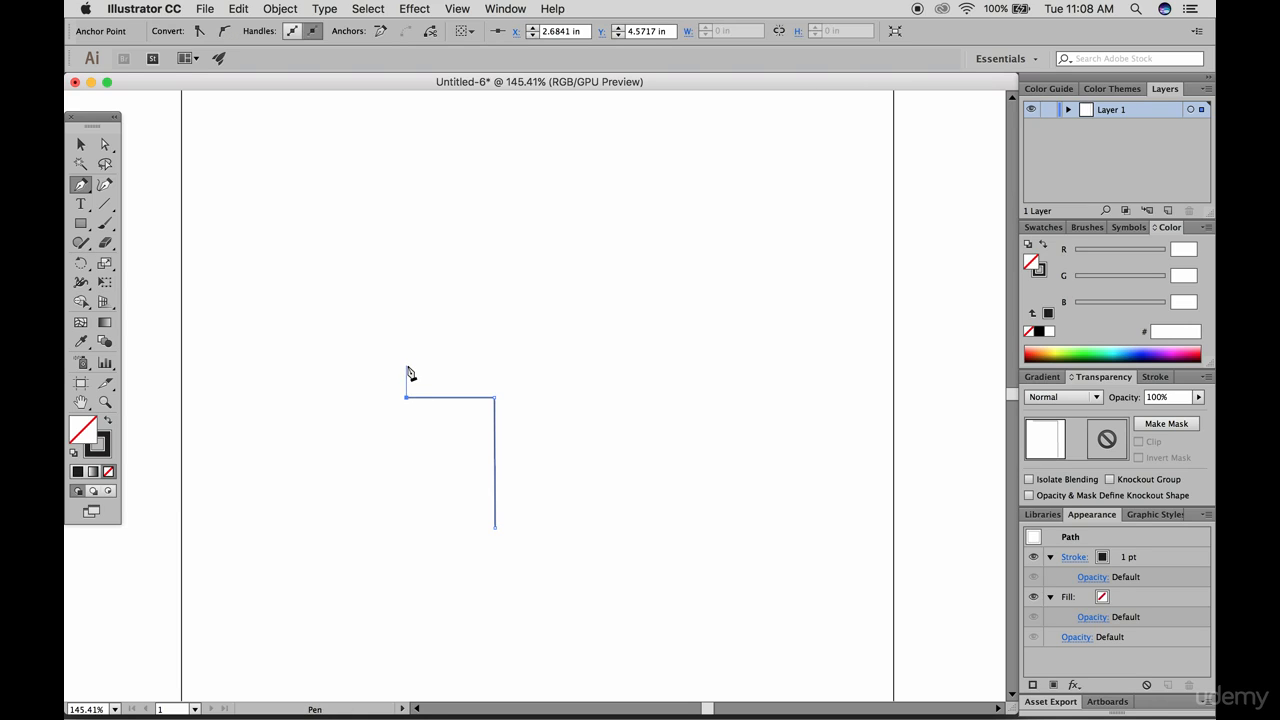
click(406, 366)
click(494, 366)
click(593, 338)
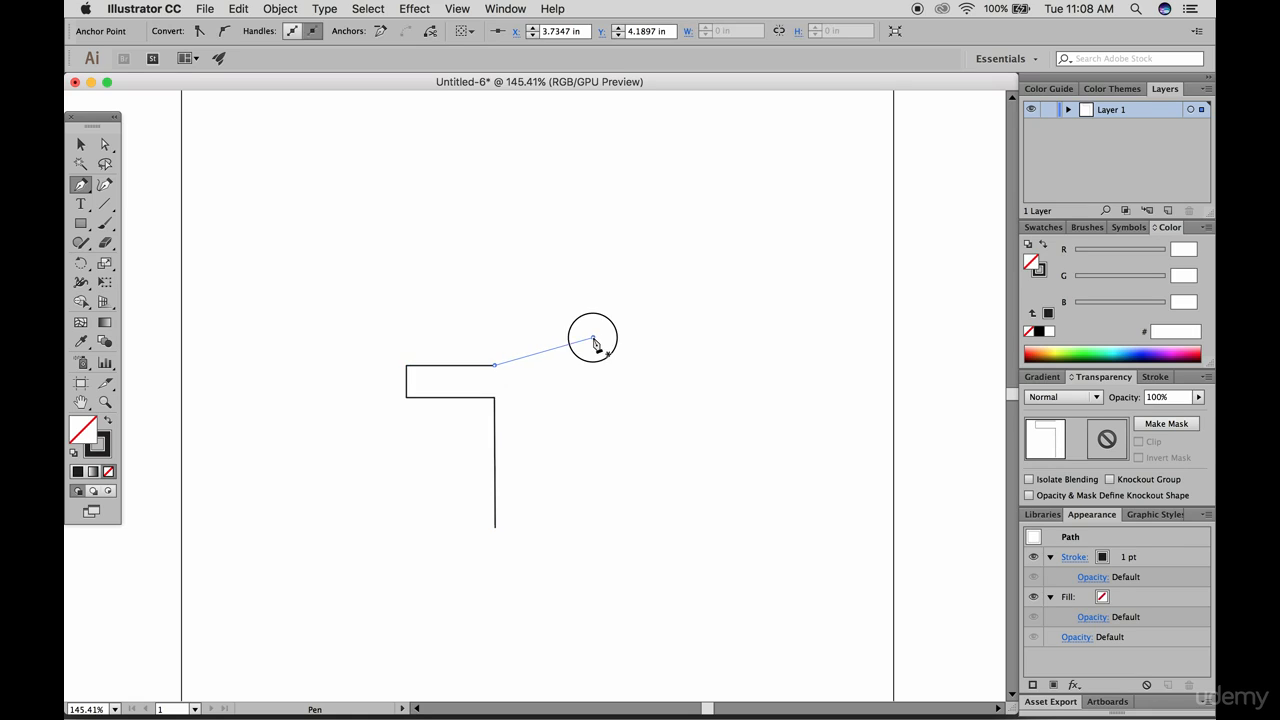
click(593, 392)
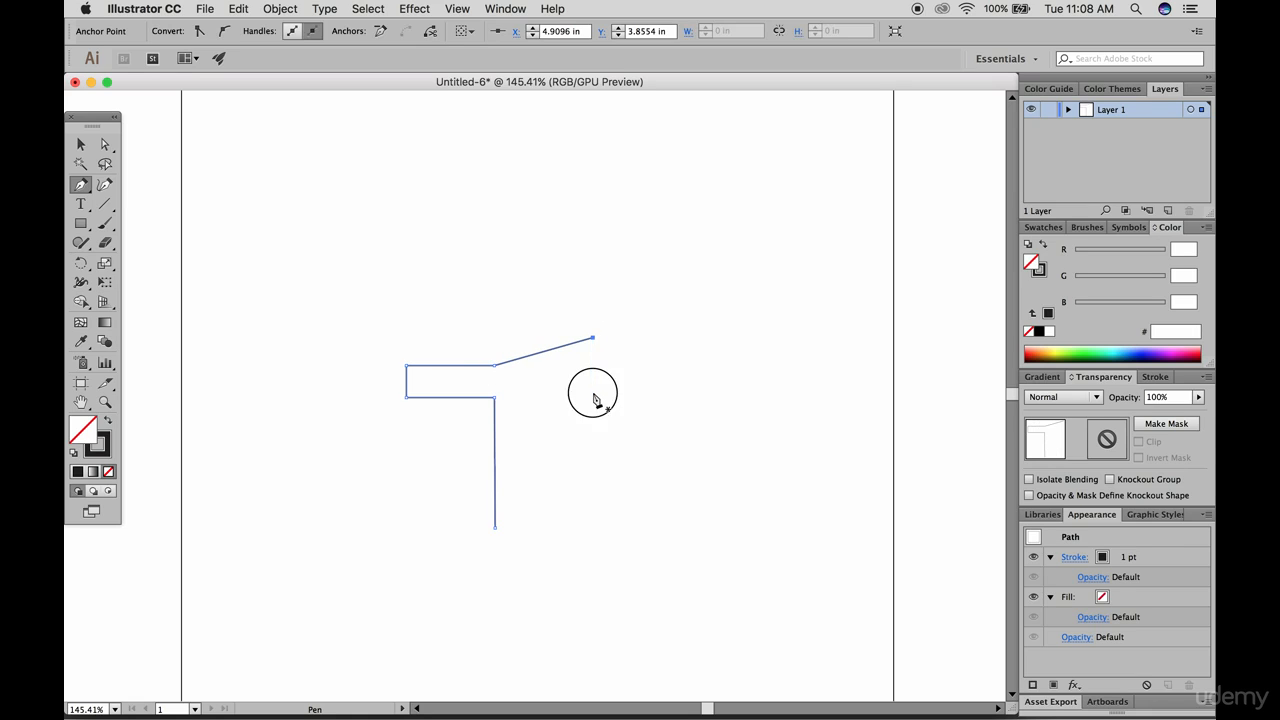
click(512, 394)
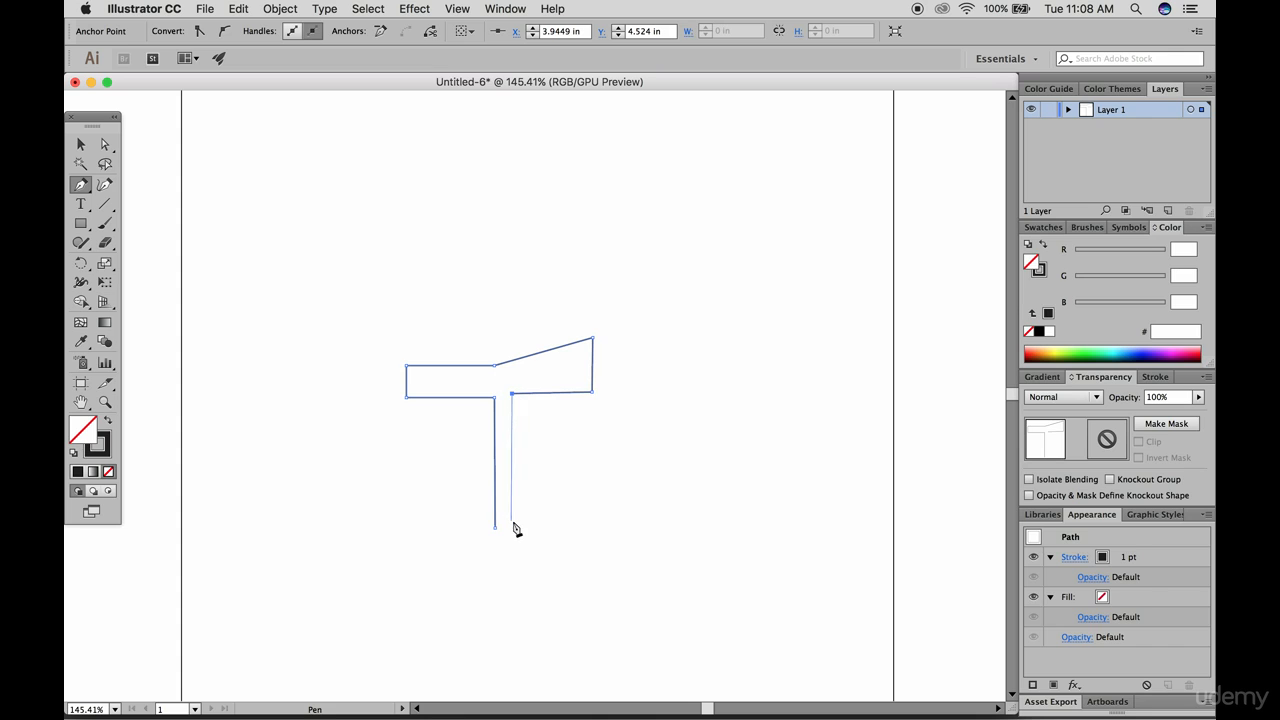
click(512, 516)
click(497, 529)
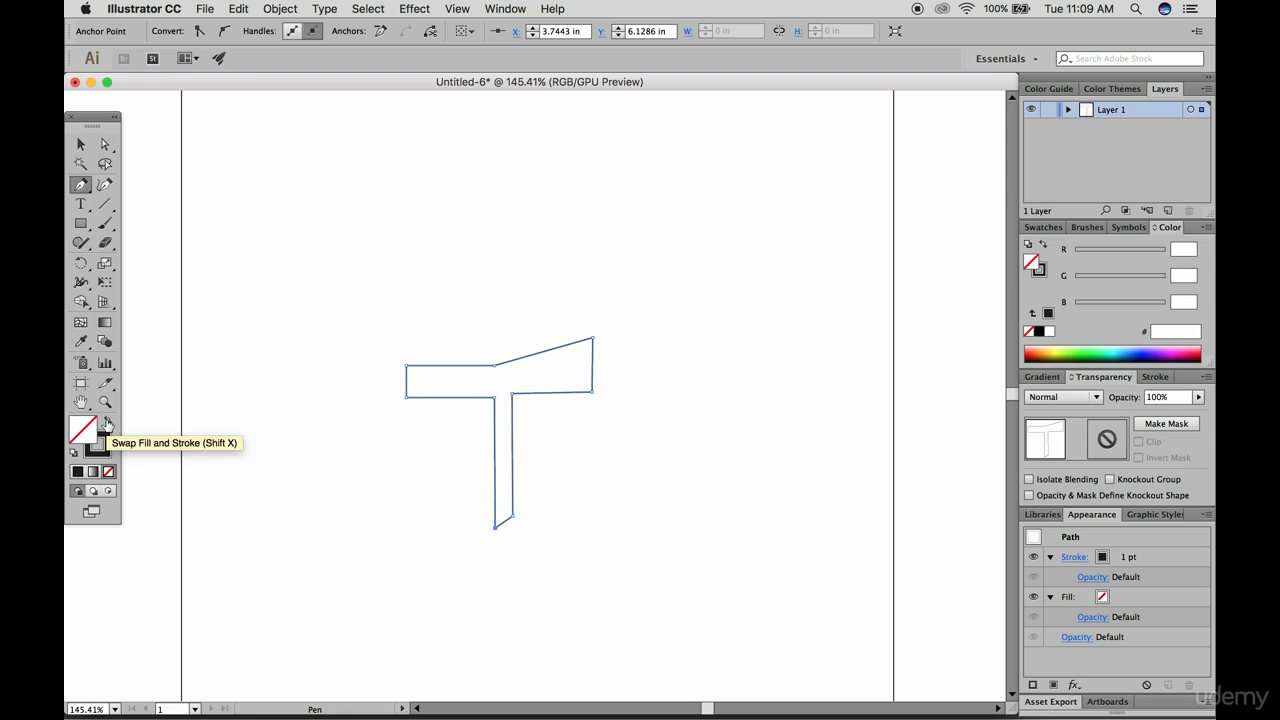
Swap the T's fill and stroke for a solid black shape without an outline, and move it toward the artboard's upper left
click(107, 423)
click(81, 144)
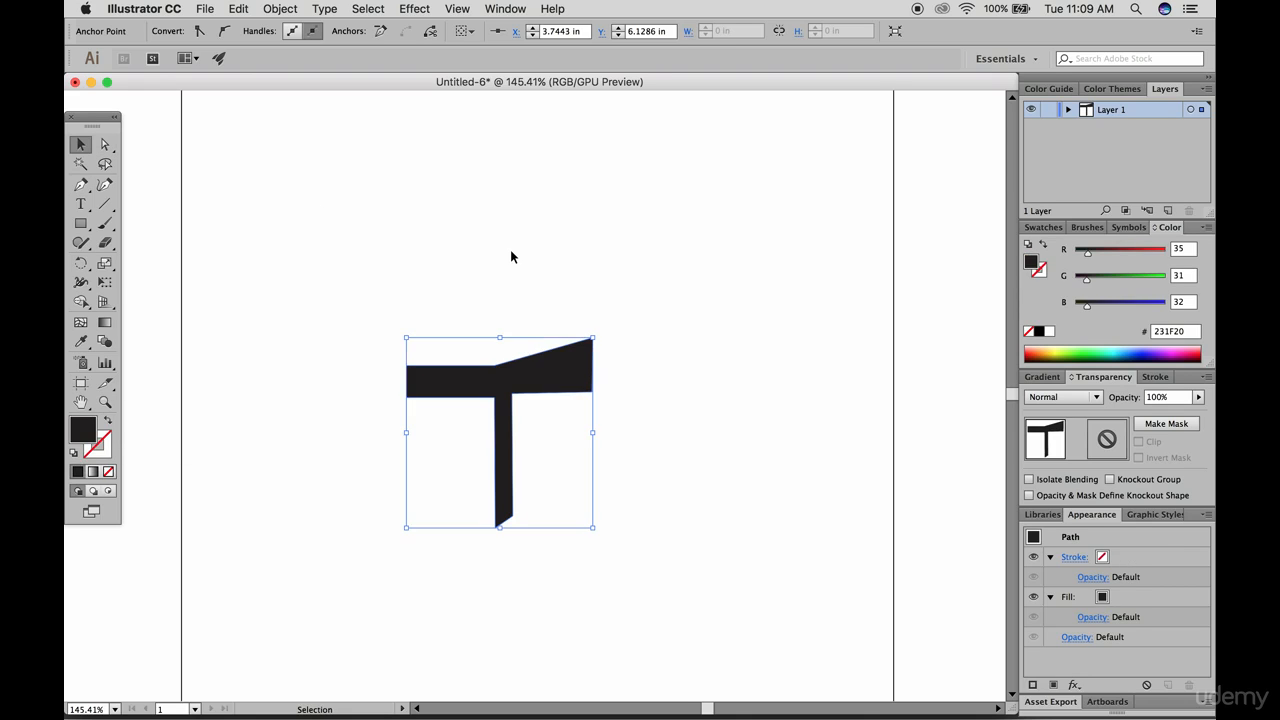
click(649, 349)
drag(565, 374, 470, 318)
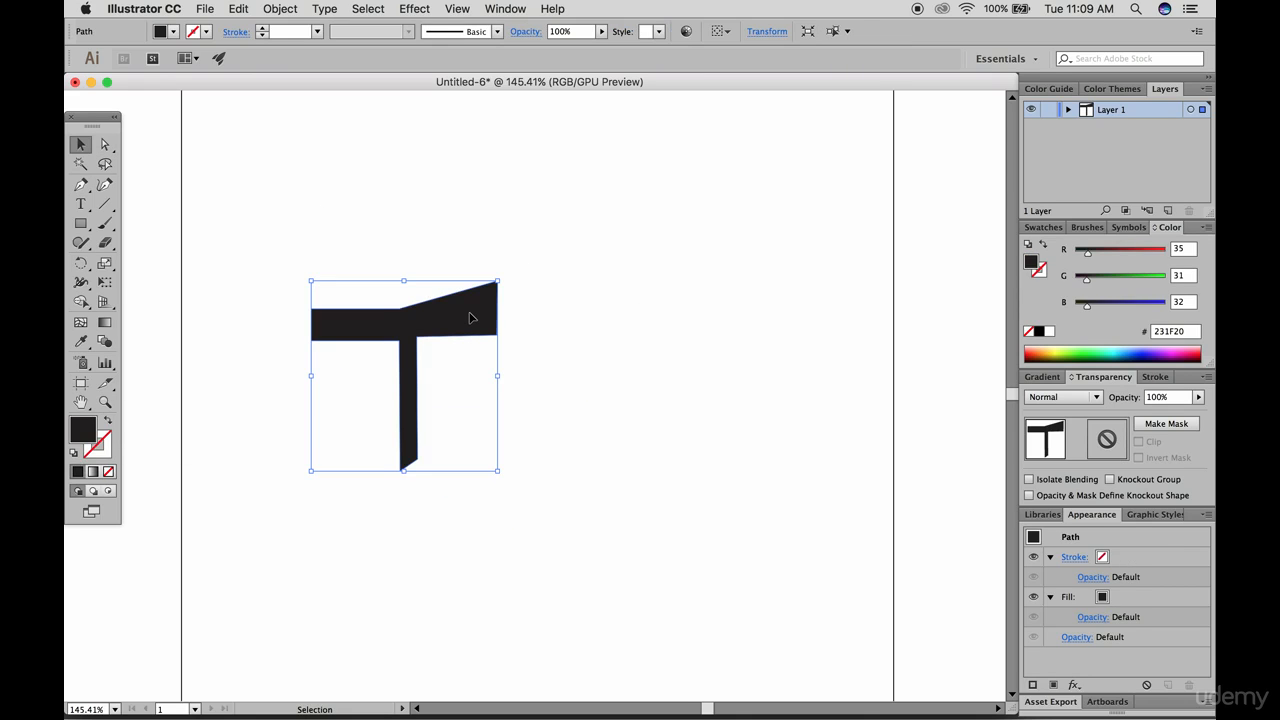
Level the two inner corner points where the T's stem meets the crossbar, placing the left one at about X 2.60 in, Y 3.88 in
click(104, 144)
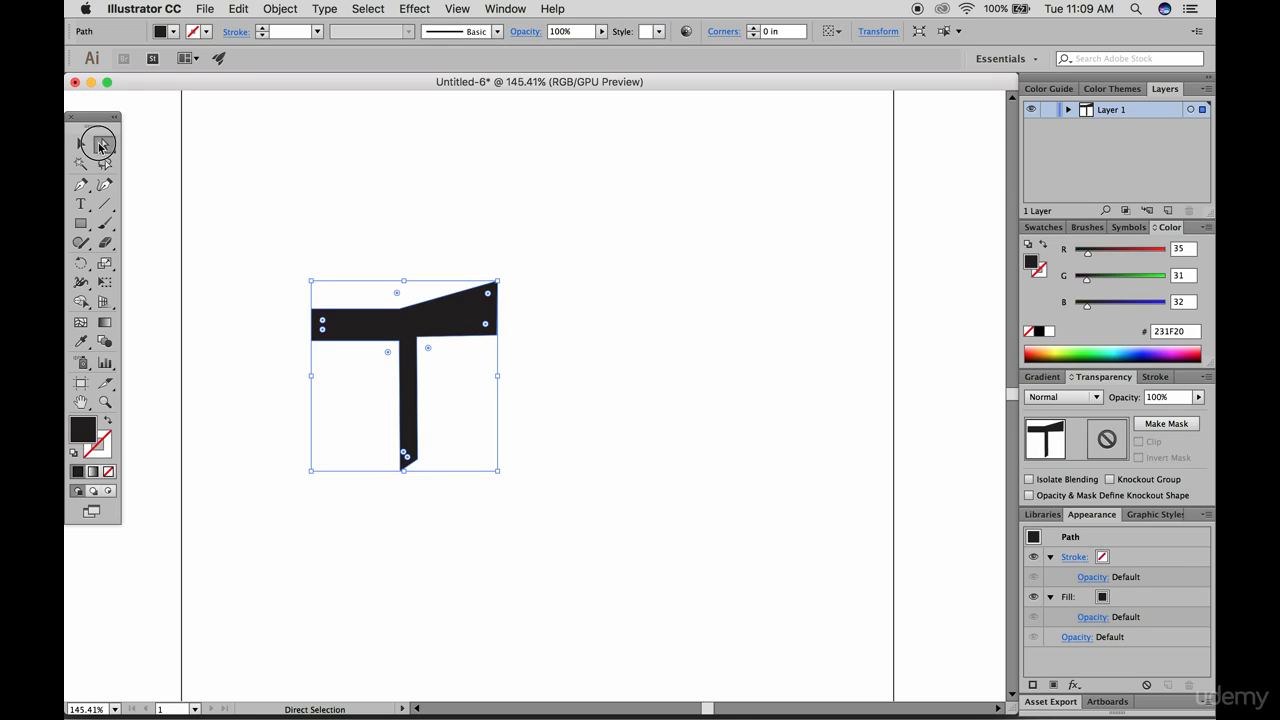
click(398, 341)
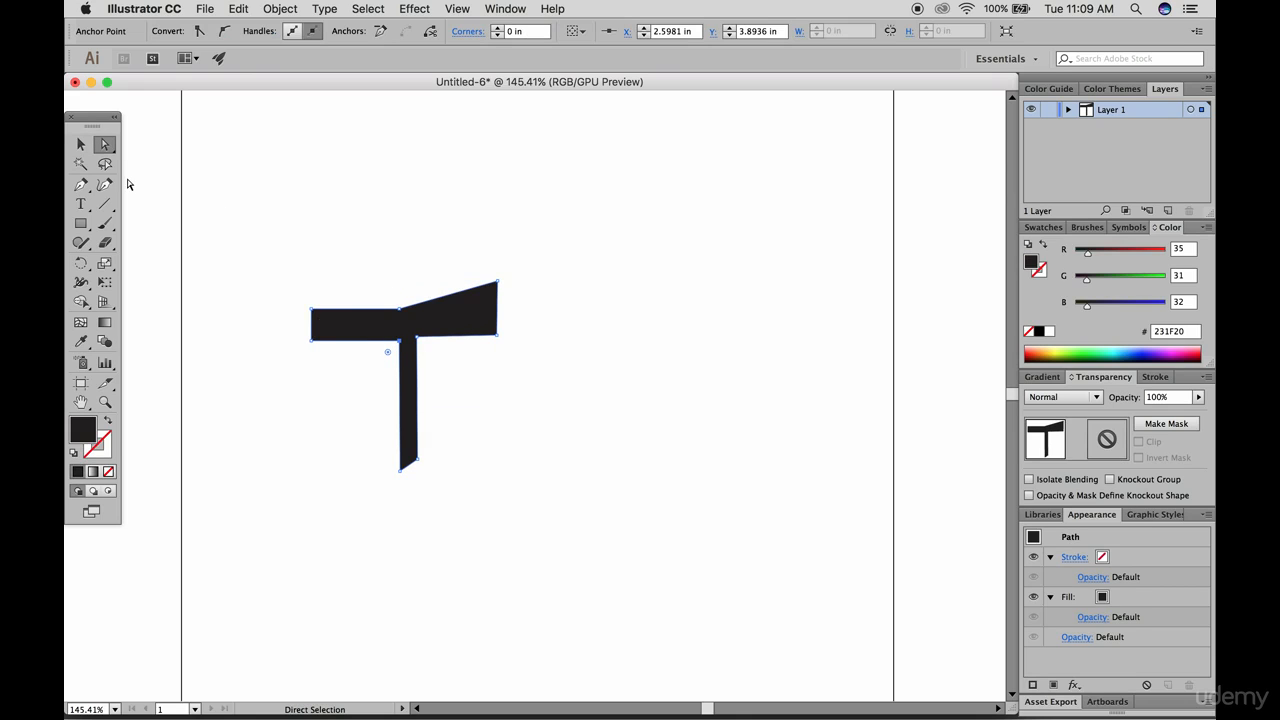
click(81, 144)
drag(386, 345, 638, 392)
scroll(700, 390, down, 2)
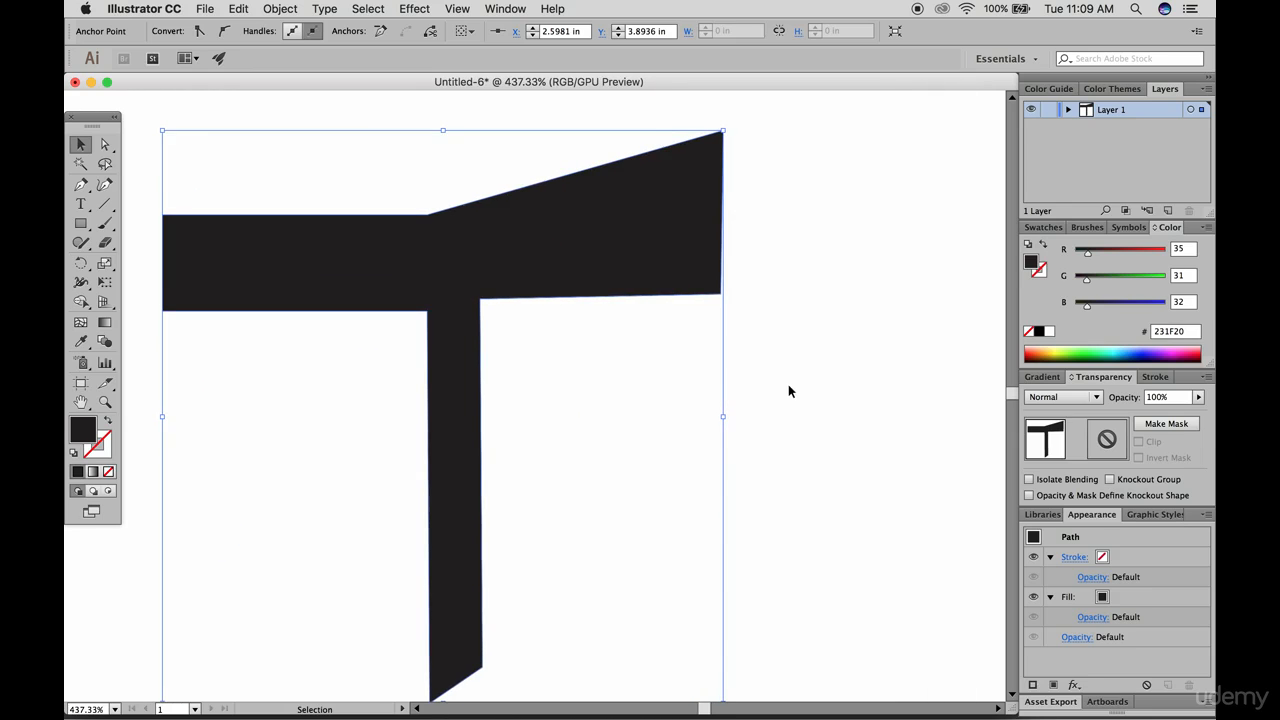
click(788, 389)
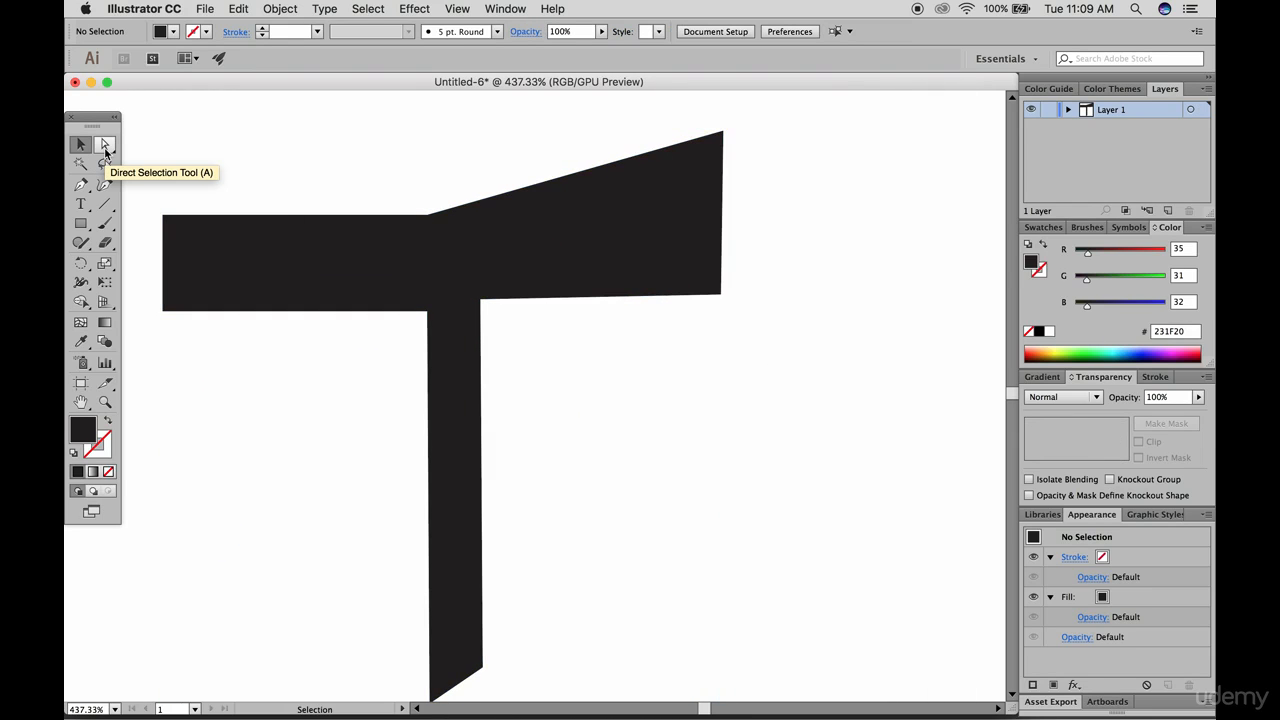
click(289, 271)
click(107, 146)
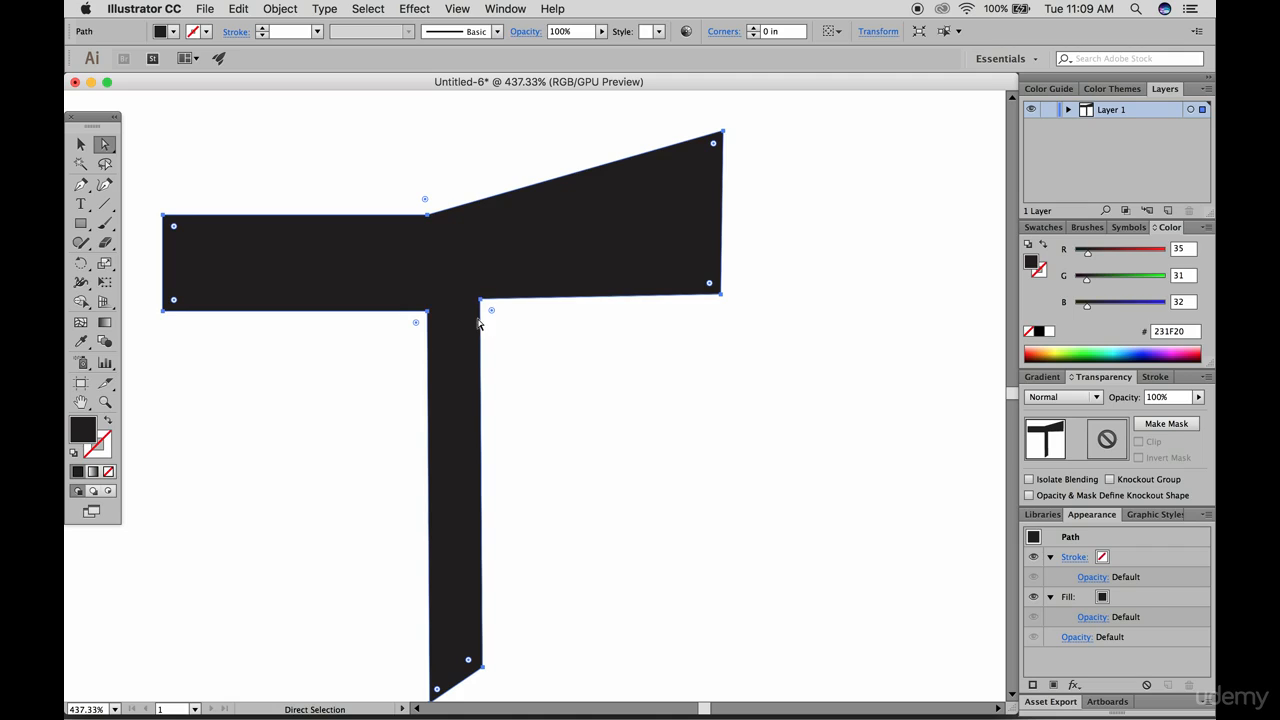
drag(481, 304, 427, 310)
click(426, 313)
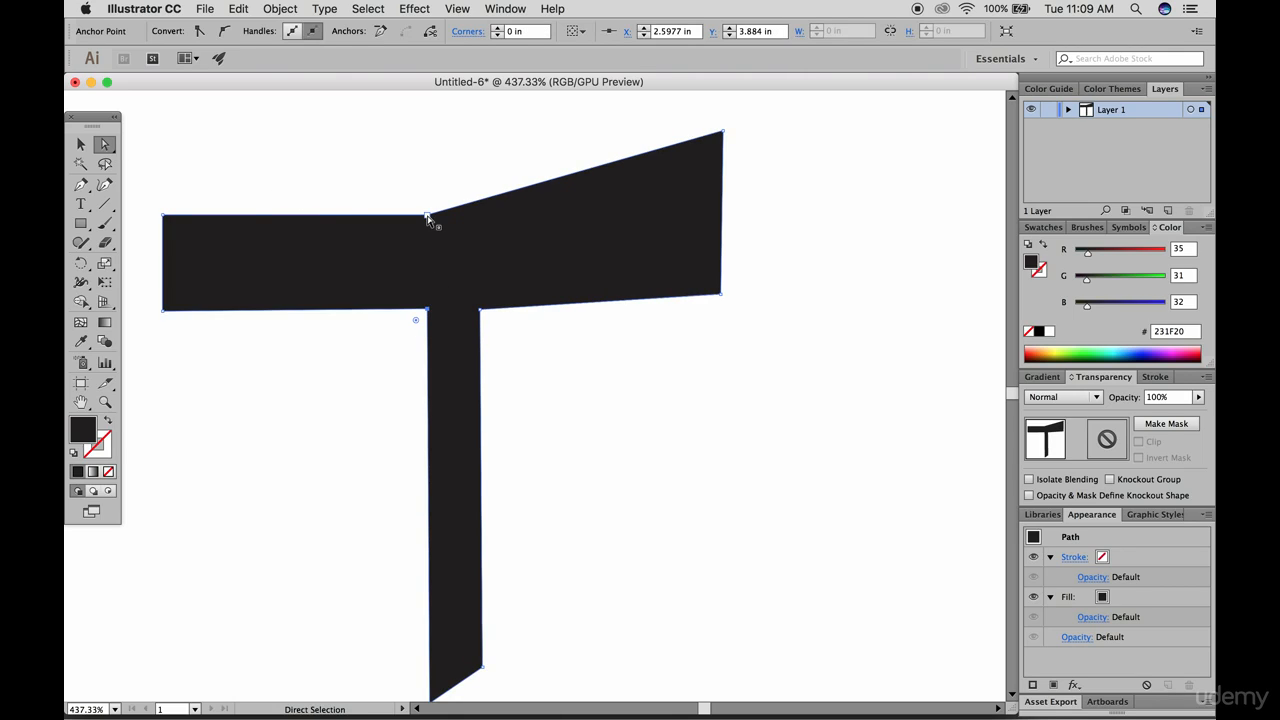
Straighten the crossbar's right arm by moving its upper end point to about X 3.76 in, Y 3.52 in, and leveling its lower end point
click(426, 215)
drag(723, 133, 721, 215)
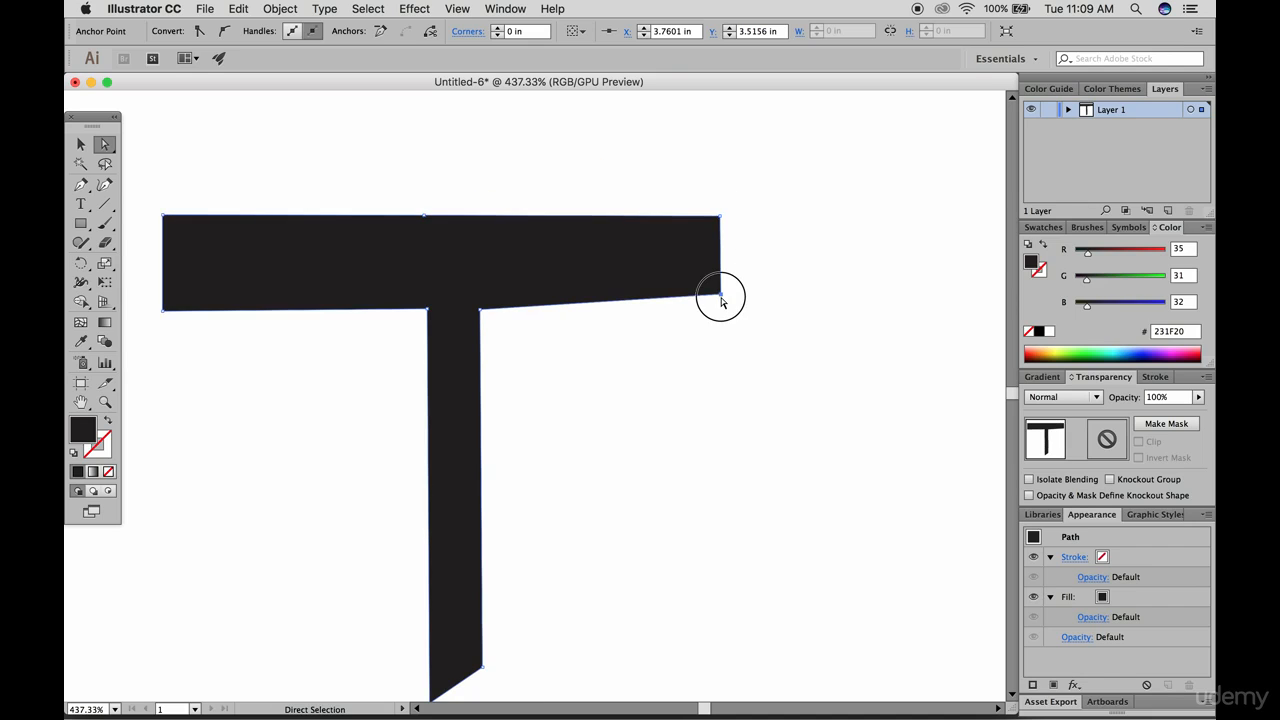
drag(722, 298, 721, 307)
Widen the stem on both sides, moving its inner left corner to about X 2.53 in, Y 3.89 in and its lowest point to X 2.52 in, Y 5.50 in
drag(480, 310, 503, 309)
drag(486, 669, 503, 664)
drag(427, 309, 410, 310)
scroll(416, 667, down, 3)
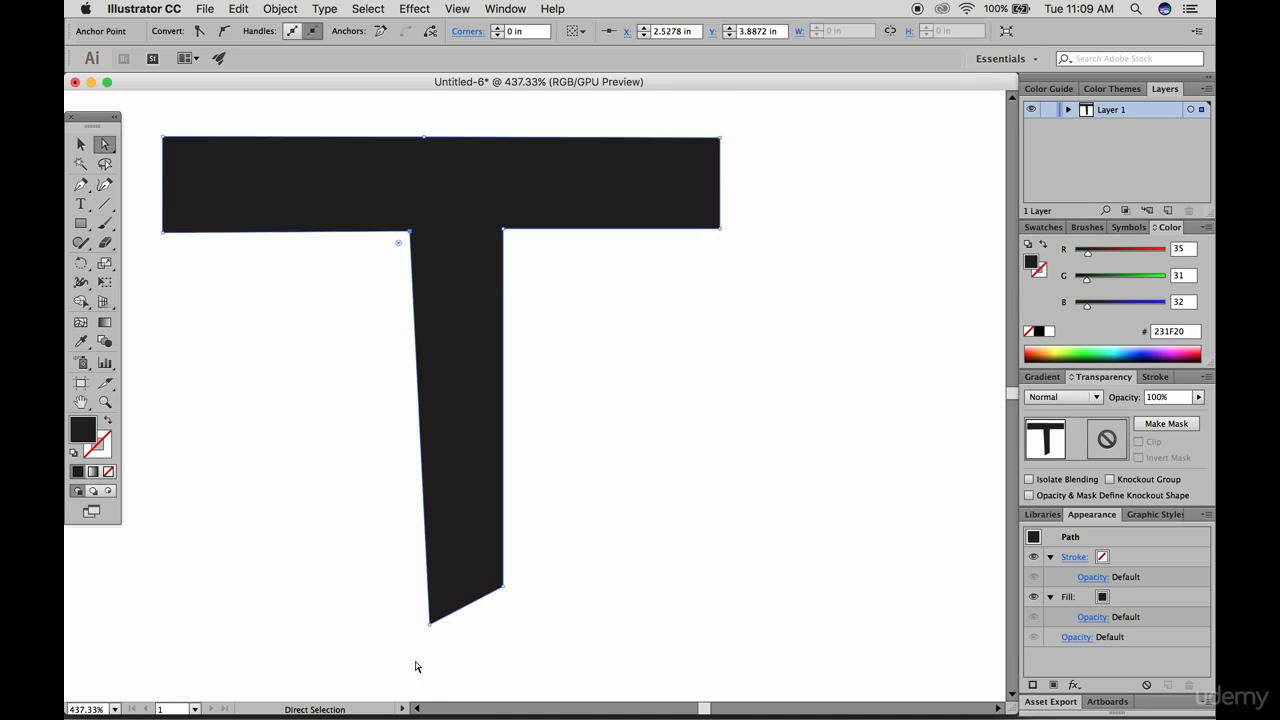
drag(428, 615, 407, 634)
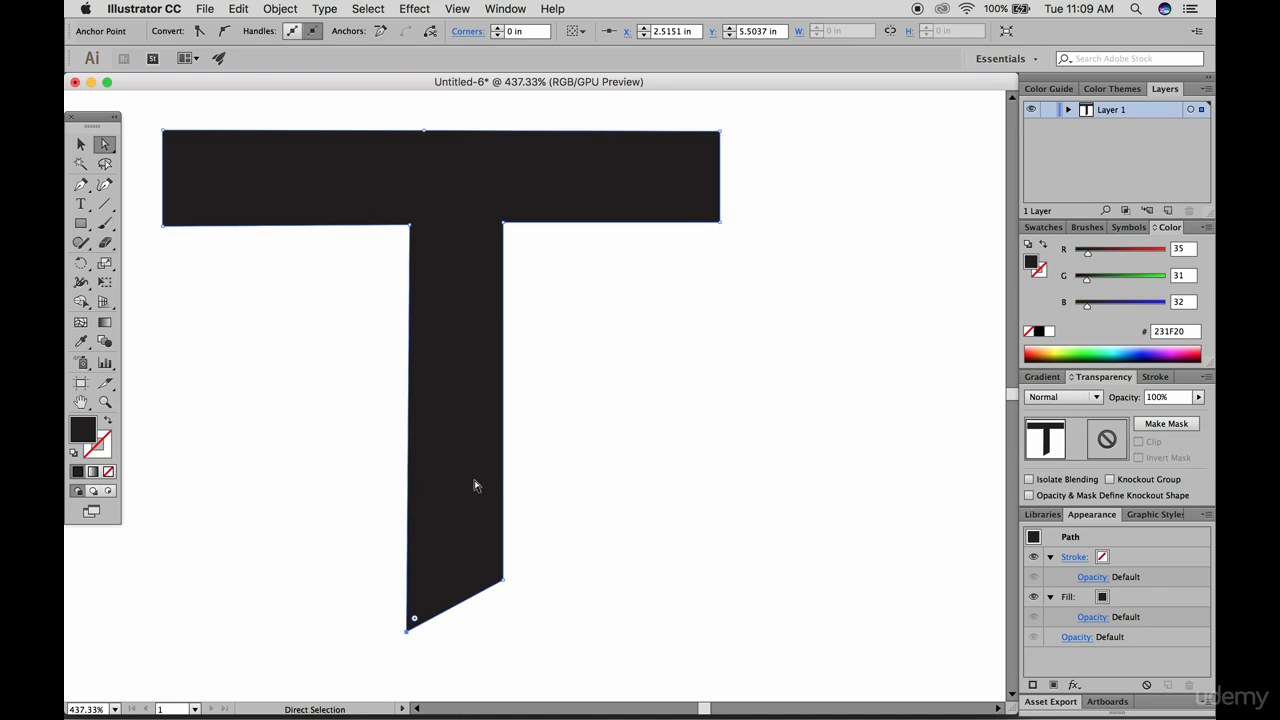
Slant both crossbar ends by moving the lower end points inward and the upper left point to about X 1.97 in, Y 3.52 in
scroll(600, 400, up, 1)
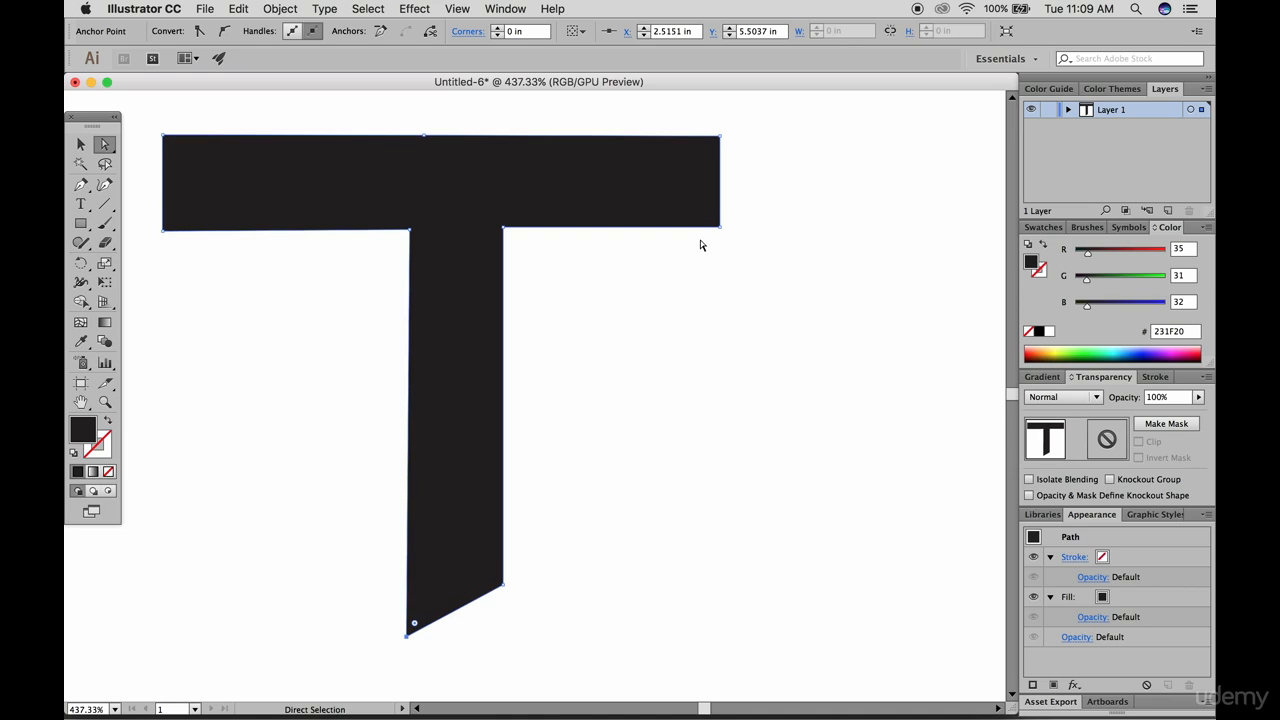
drag(718, 226, 675, 229)
drag(163, 135, 269, 135)
drag(166, 234, 208, 232)
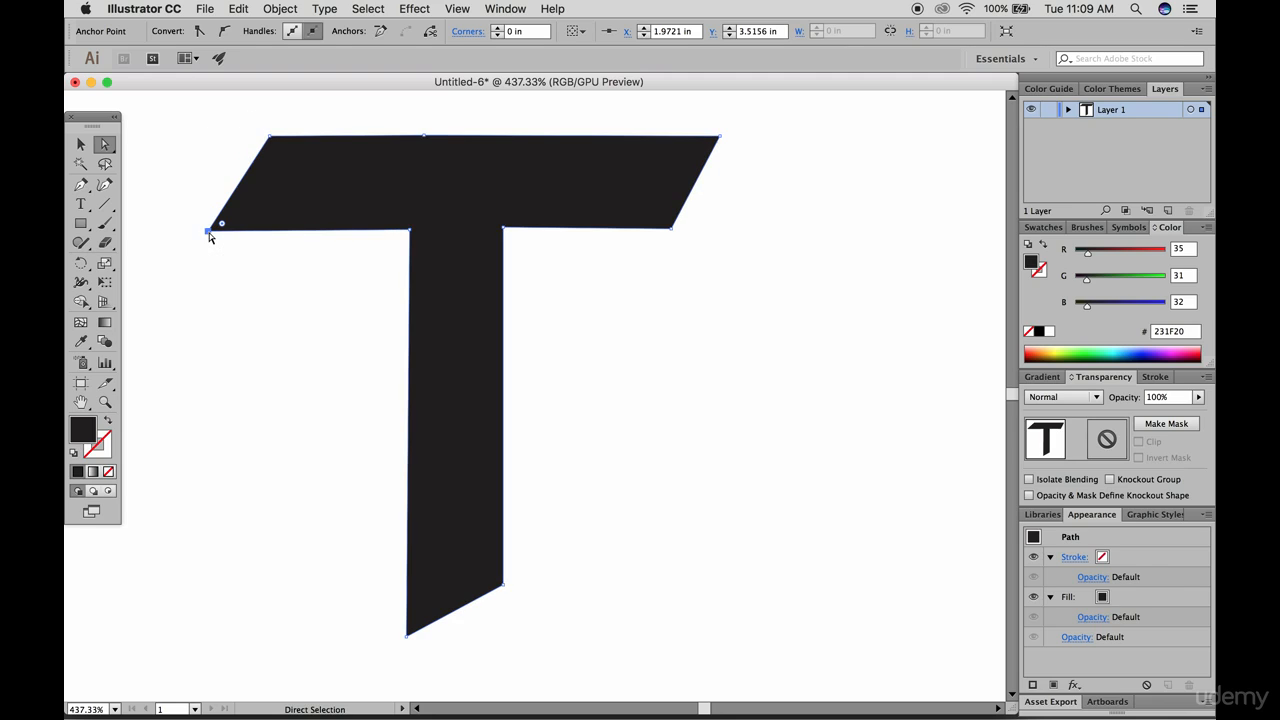
click(270, 133)
drag(426, 138, 426, 182)
click(81, 144)
click(623, 323)
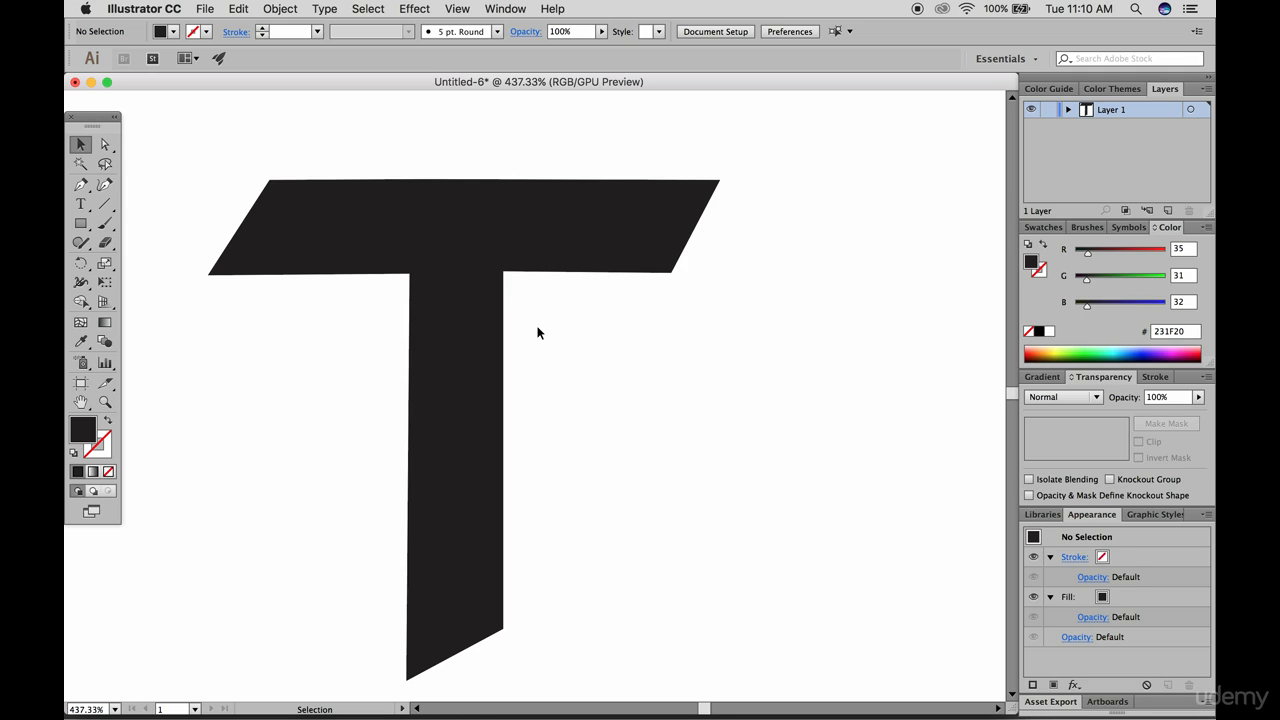
Use the Curvature tool to shift the crossbar's upper middle point left and fine-tune its left end points and the inner left corner
click(415, 269)
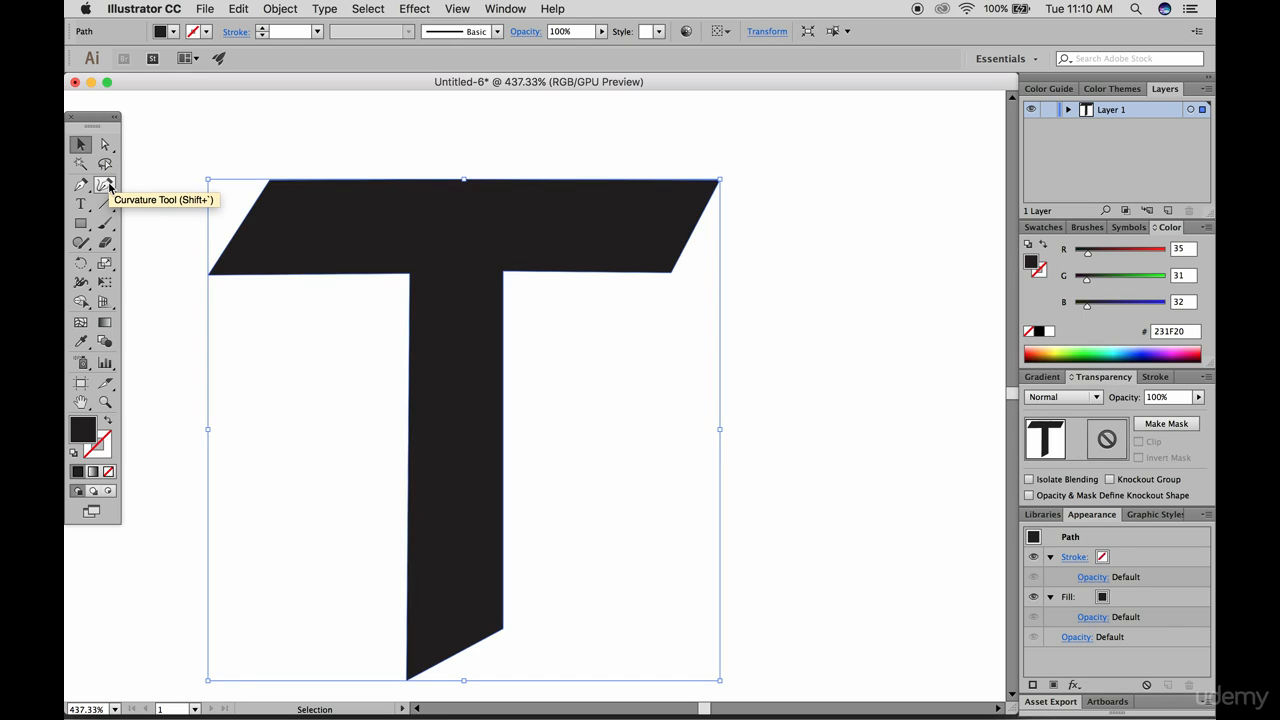
click(104, 185)
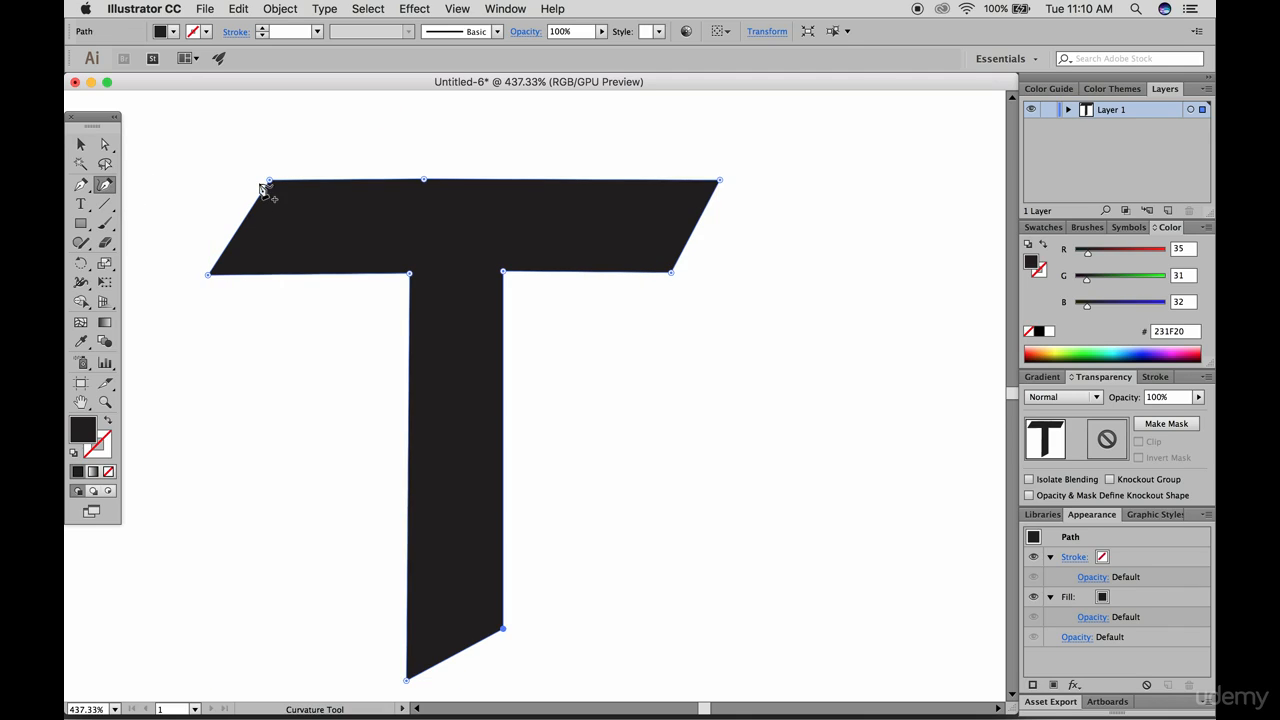
drag(424, 181, 397, 181)
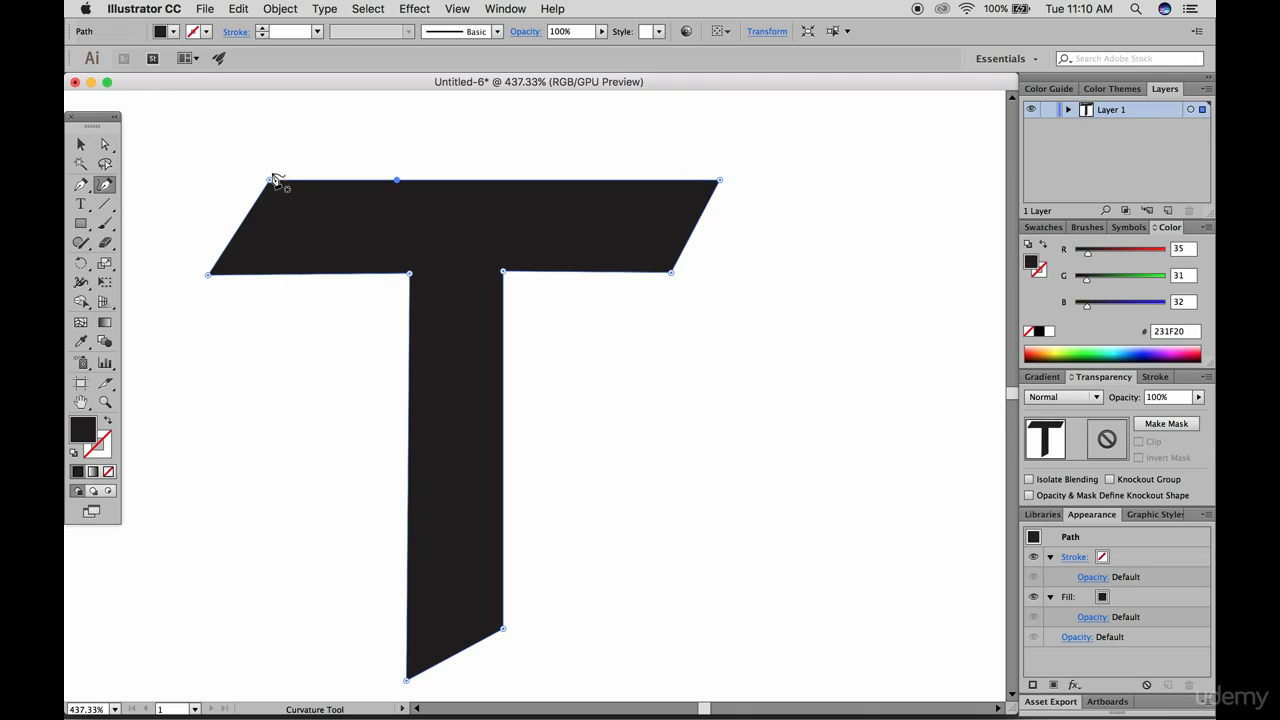
mouse_move(271, 181)
mouse_down()
mouse_move(273, 200)
mouse_move(271, 182)
mouse_up()
mouse_move(209, 273)
mouse_down()
mouse_move(227, 267)
mouse_move(206, 275)
mouse_up()
mouse_move(405, 275)
mouse_down()
mouse_move(423, 251)
mouse_move(412, 274)
mouse_up()
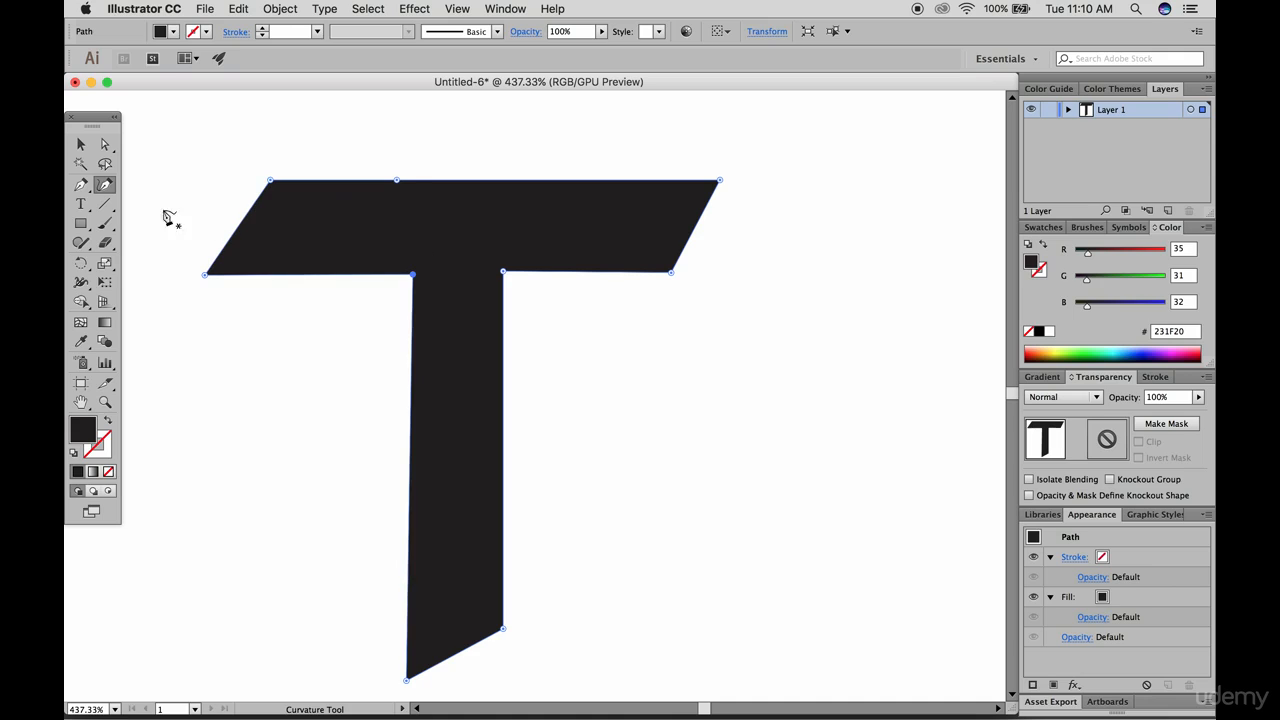
Add several extra anchor points along the crossbar's upper edge with the Add Anchor Point tool
click(80, 185)
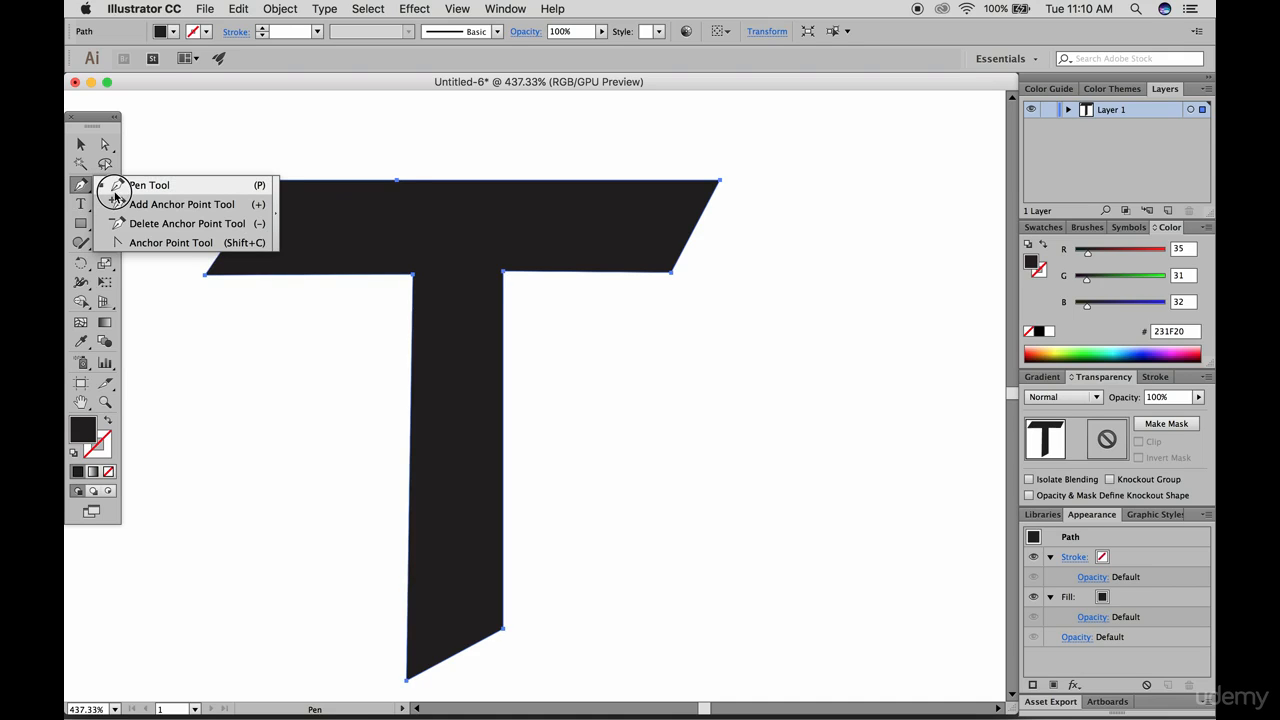
click(166, 206)
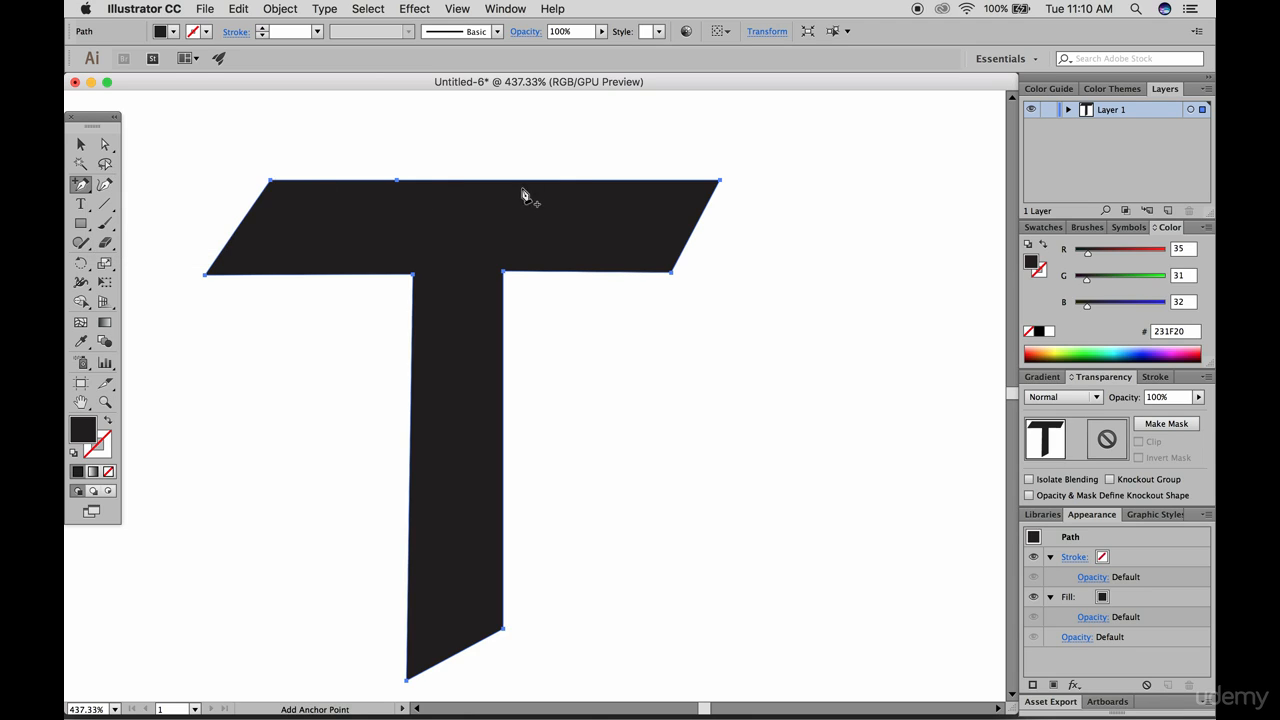
click(560, 183)
click(565, 182)
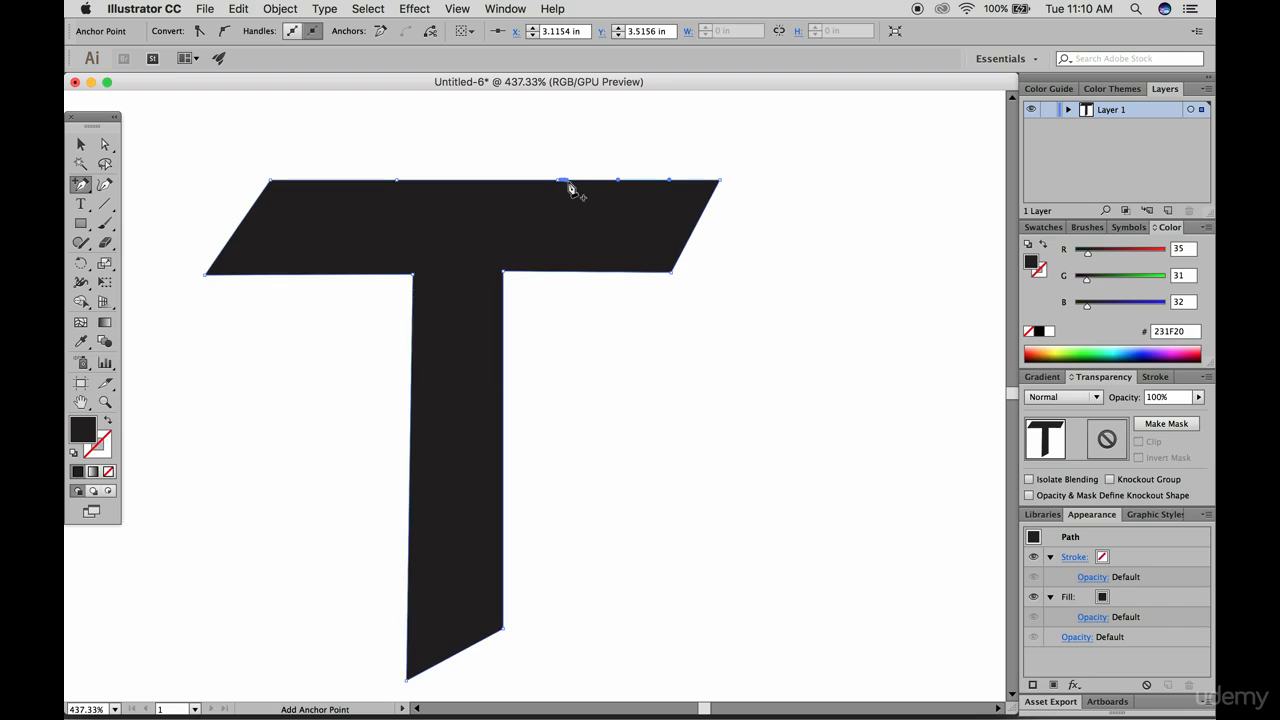
click(591, 184)
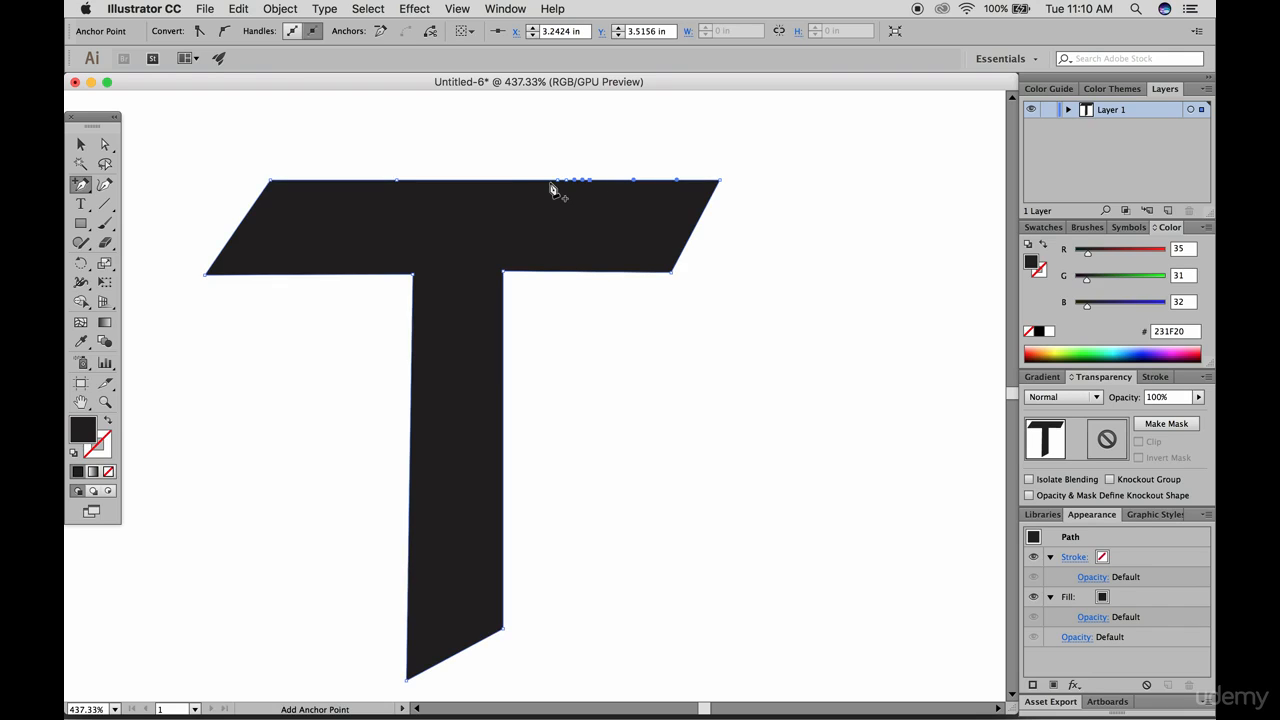
click(493, 184)
Raise added points on the upper edge to form a bump, placing two at about X 2.81 in, Y 3.49 in and X 3.13 in, Y 3.49 in
scroll(518, 190, up, 5)
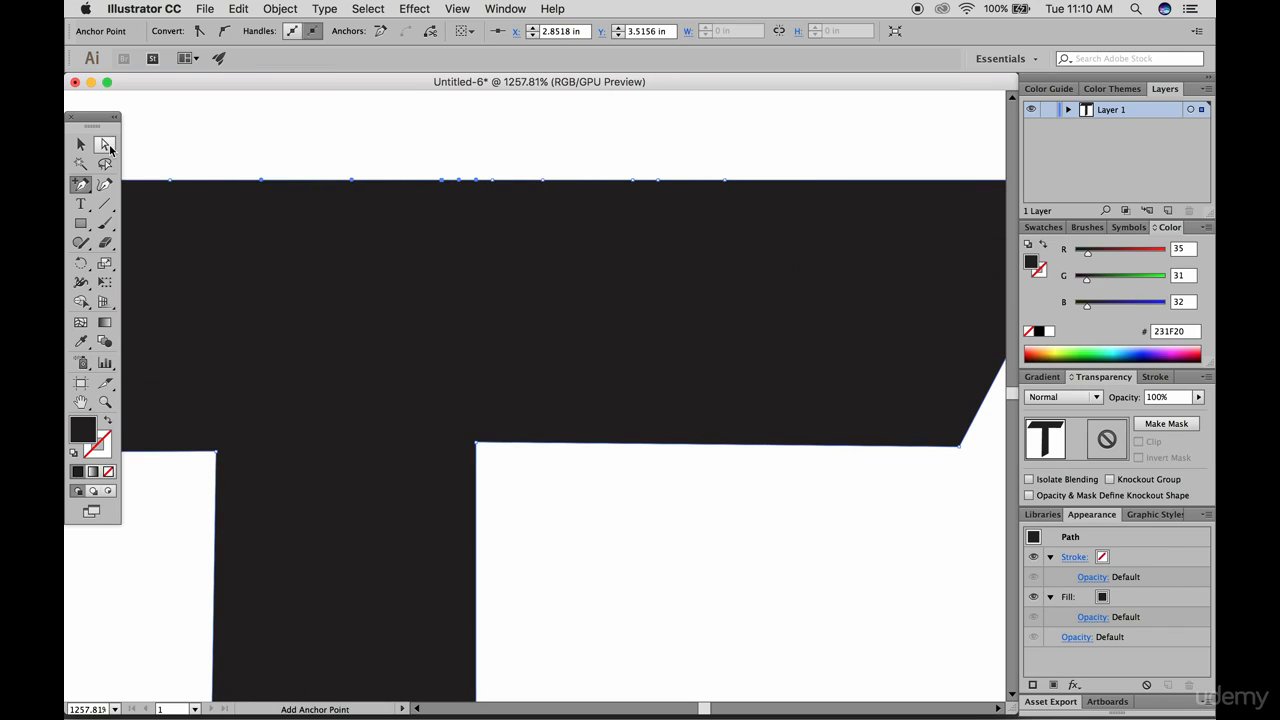
click(106, 146)
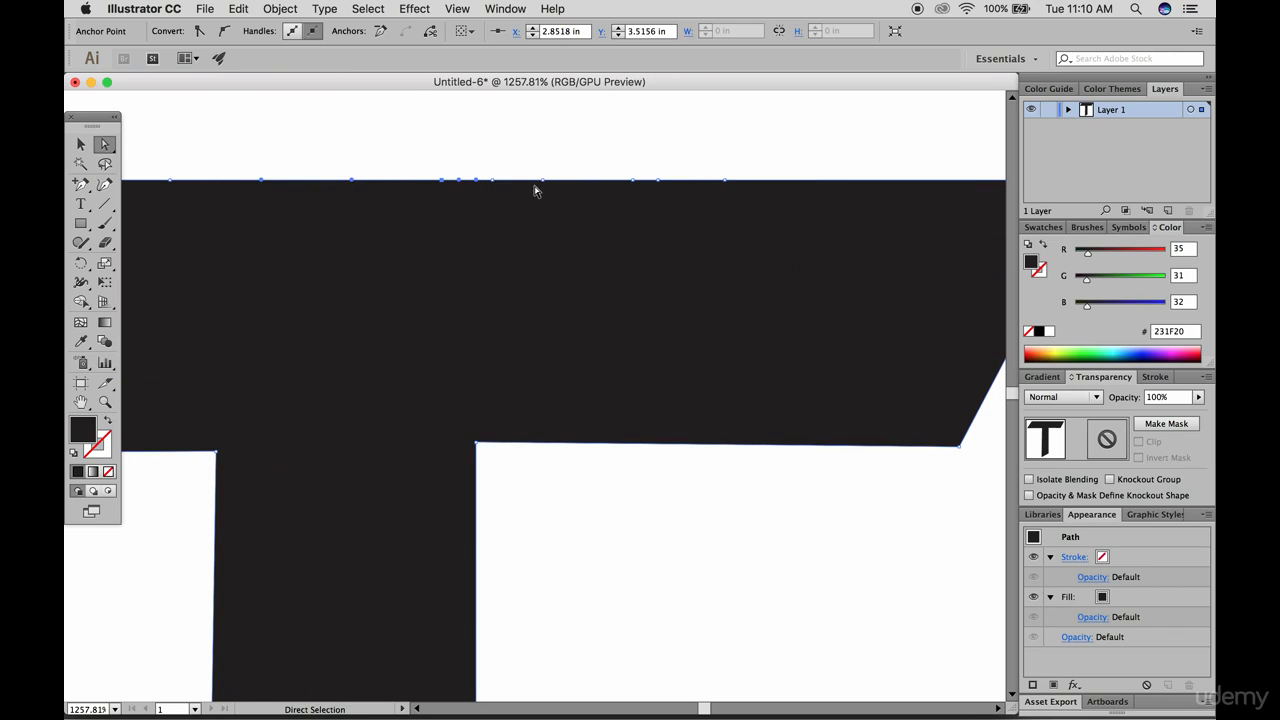
drag(543, 183, 411, 160)
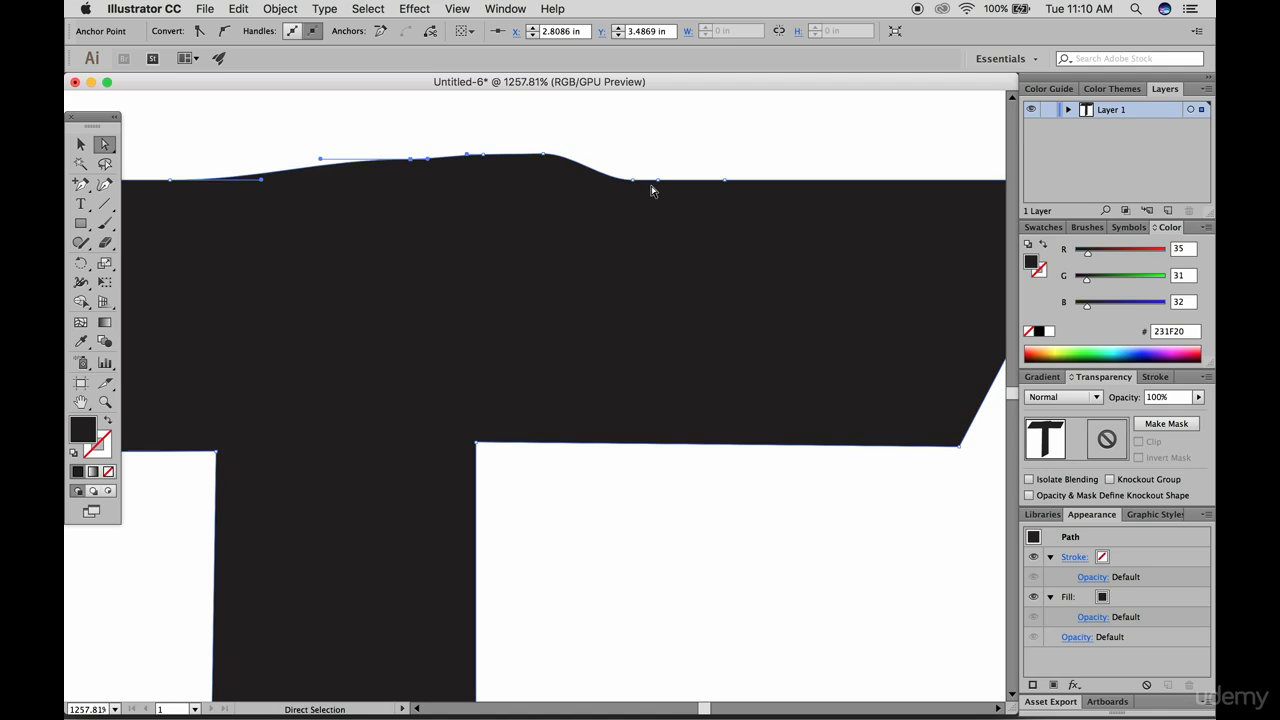
drag(633, 181, 653, 165)
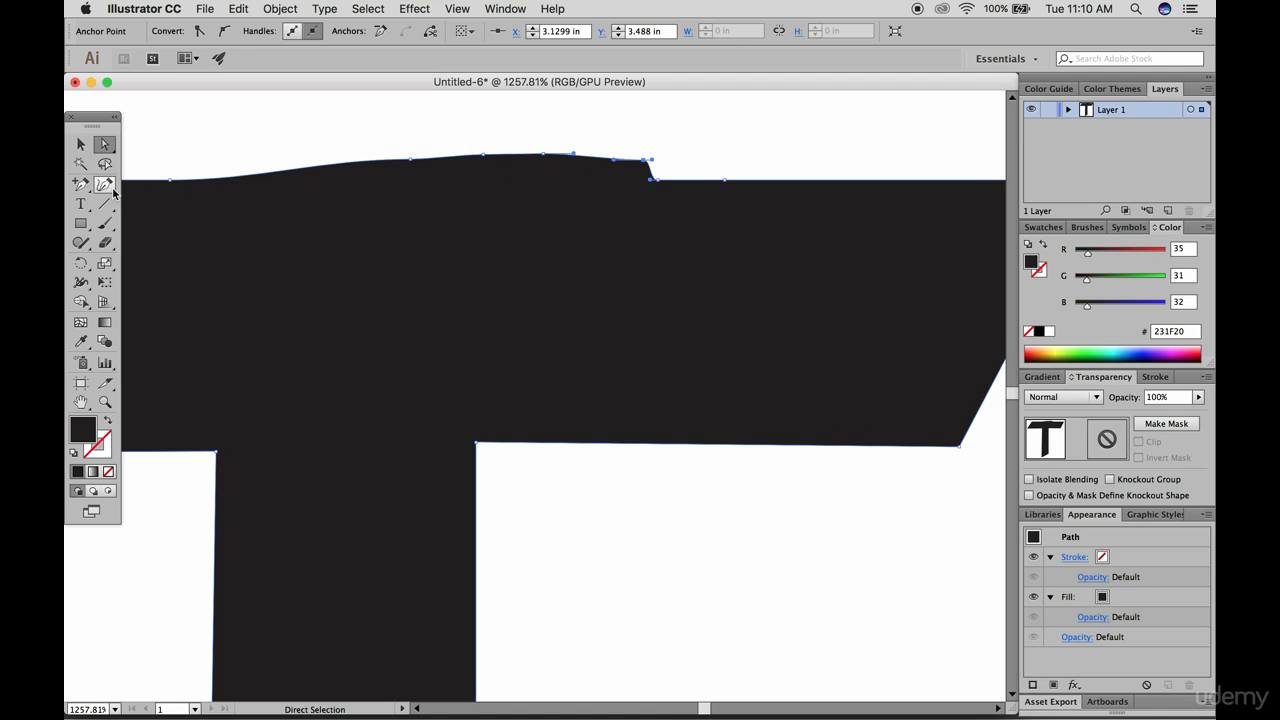
Flatten the bump on the crossbar's upper edge by removing the extra points with the Delete Anchor Point tool
click(82, 186)
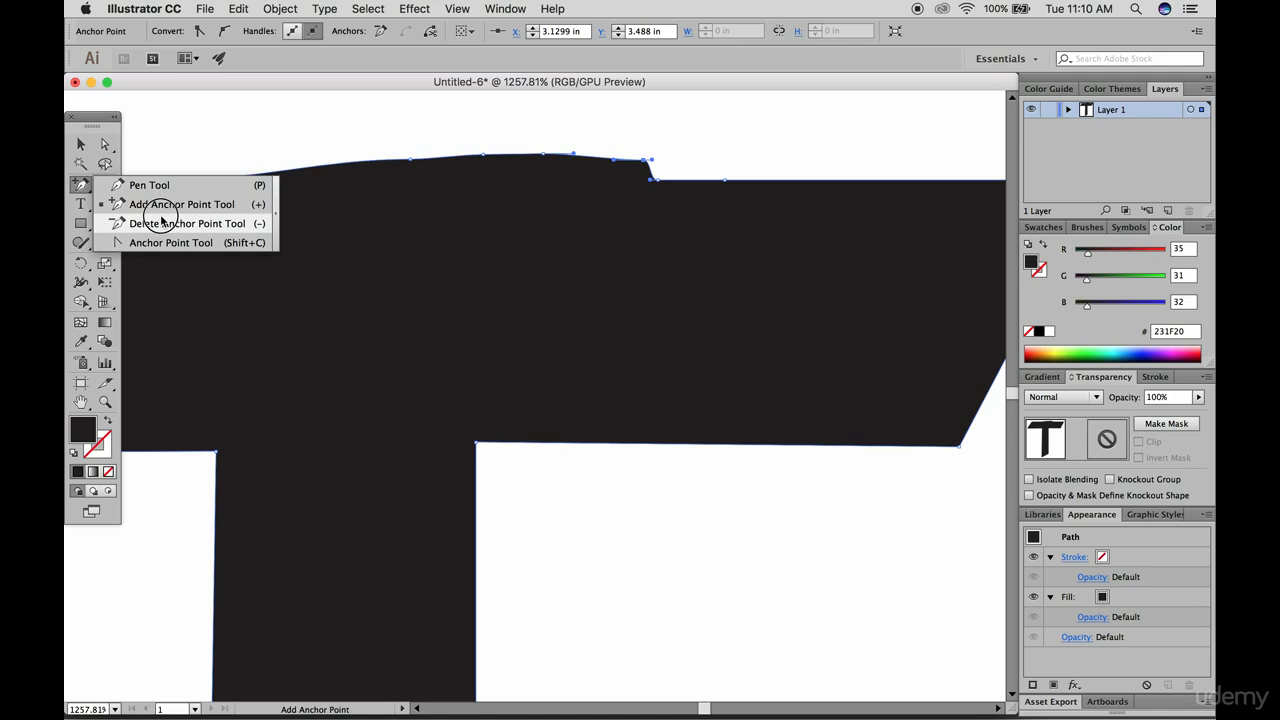
click(125, 223)
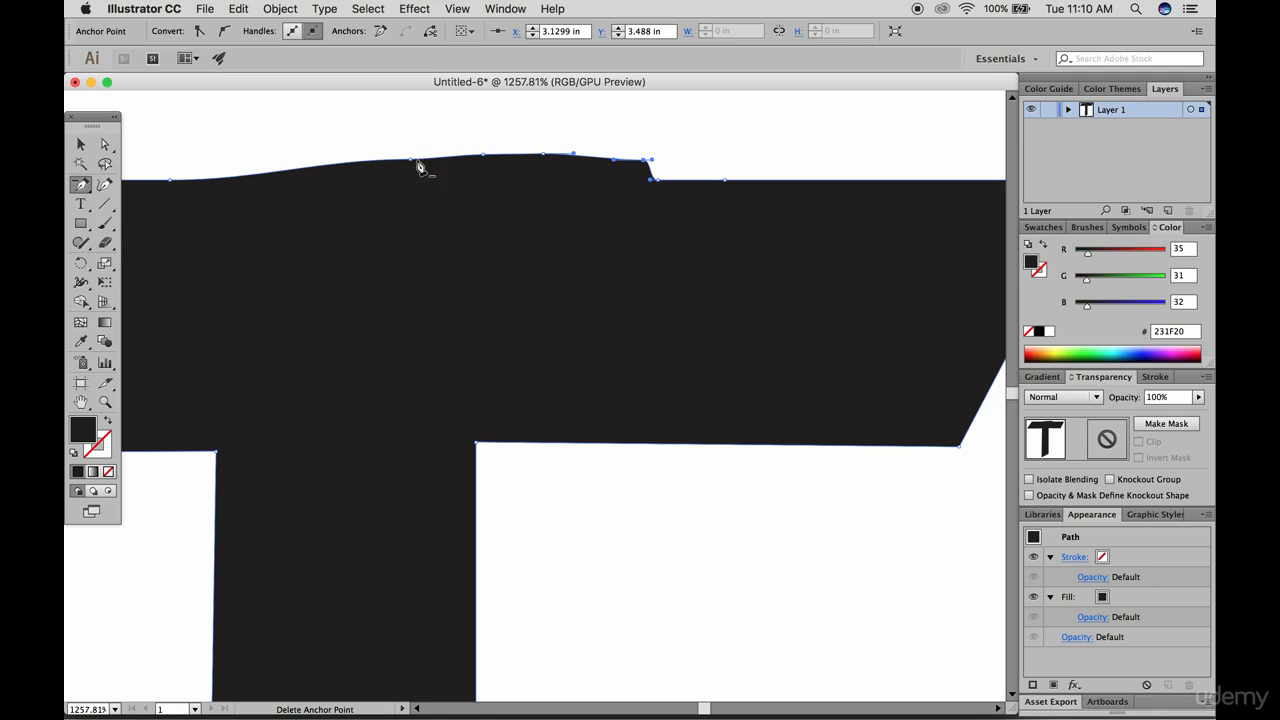
click(544, 156)
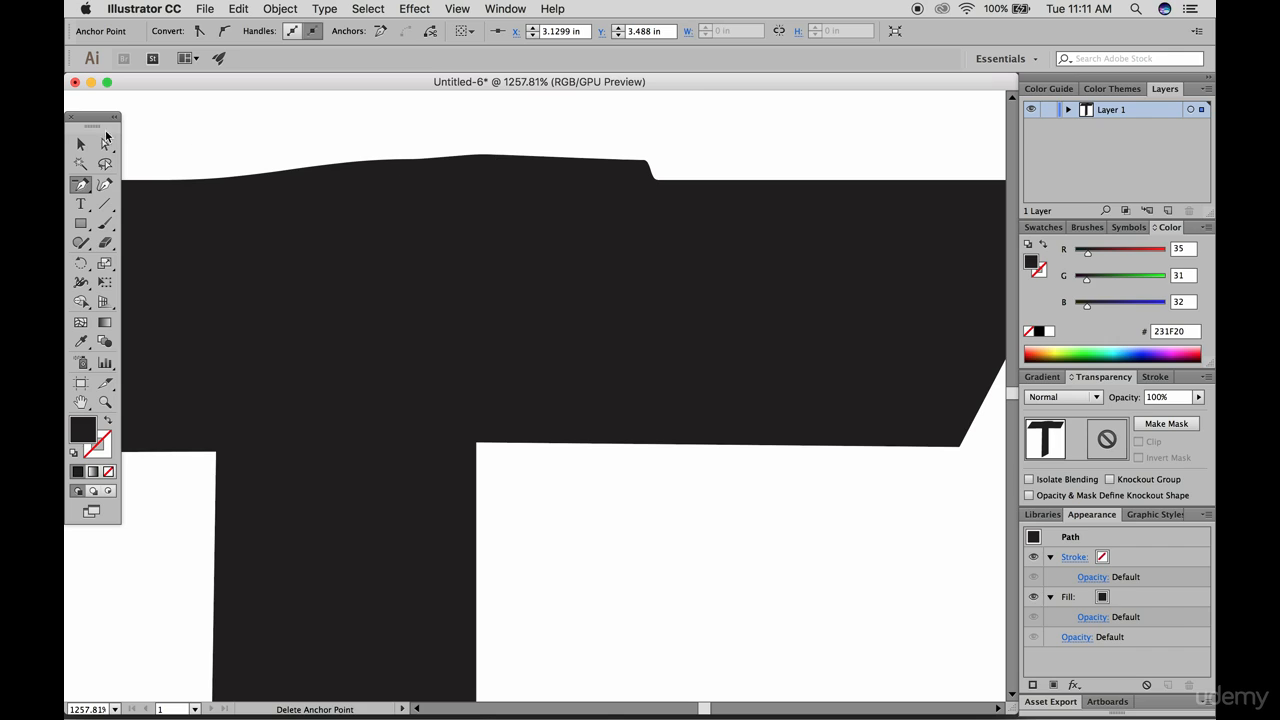
click(105, 144)
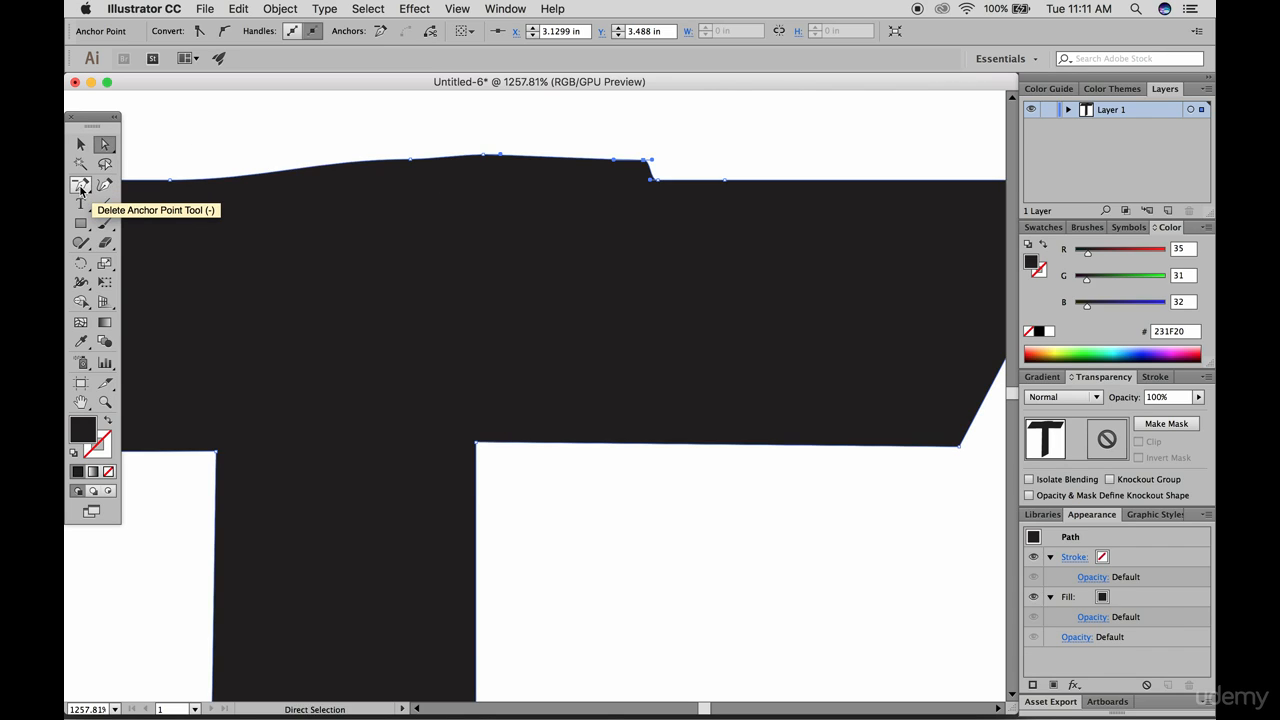
click(81, 186)
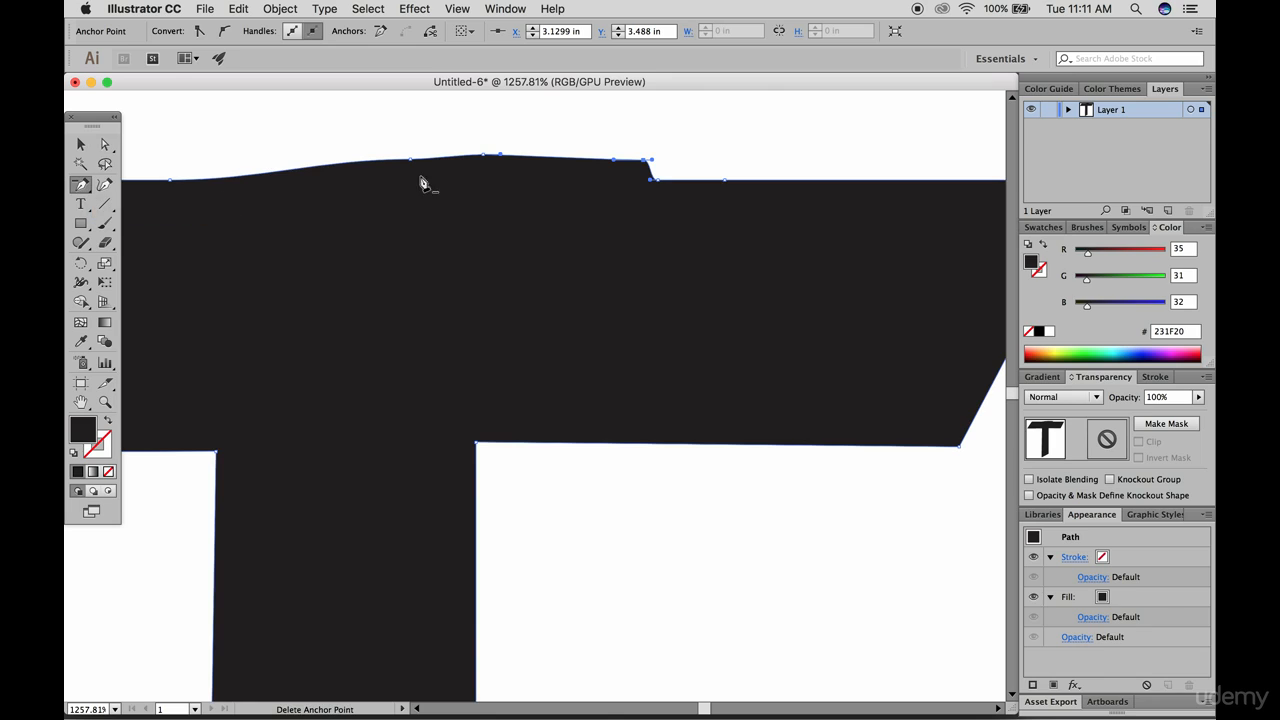
click(486, 157)
click(413, 162)
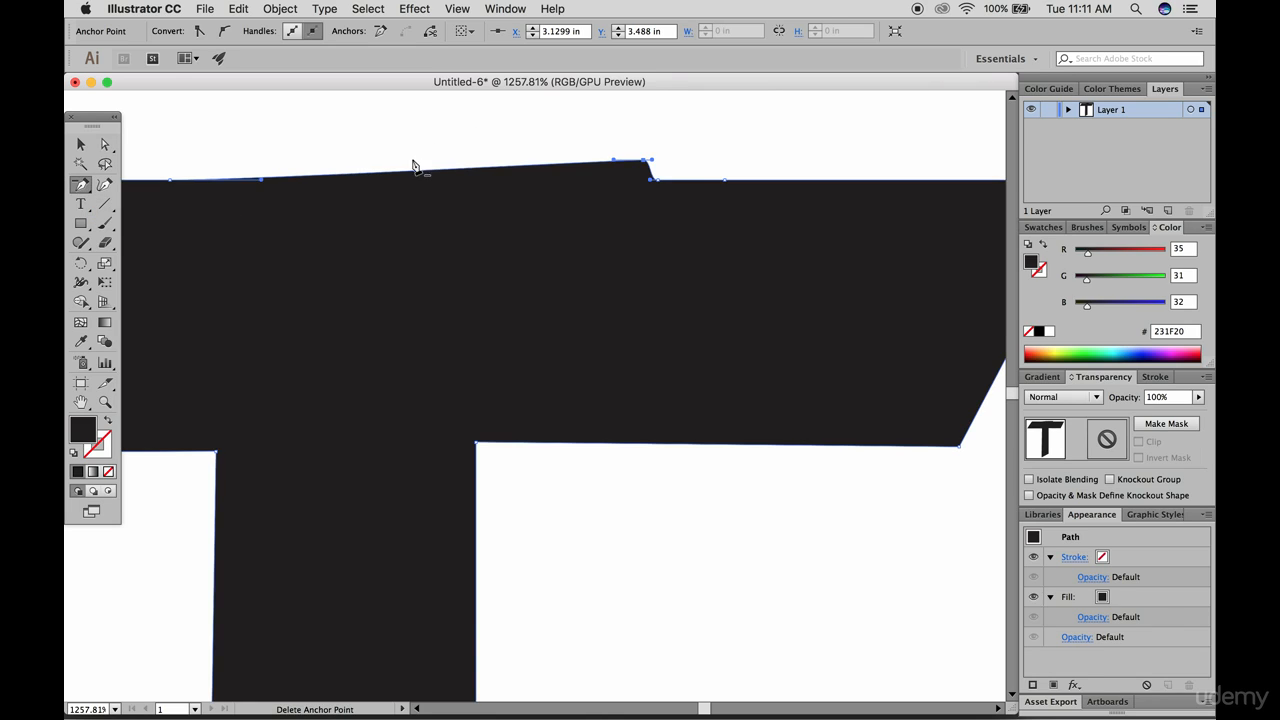
click(649, 163)
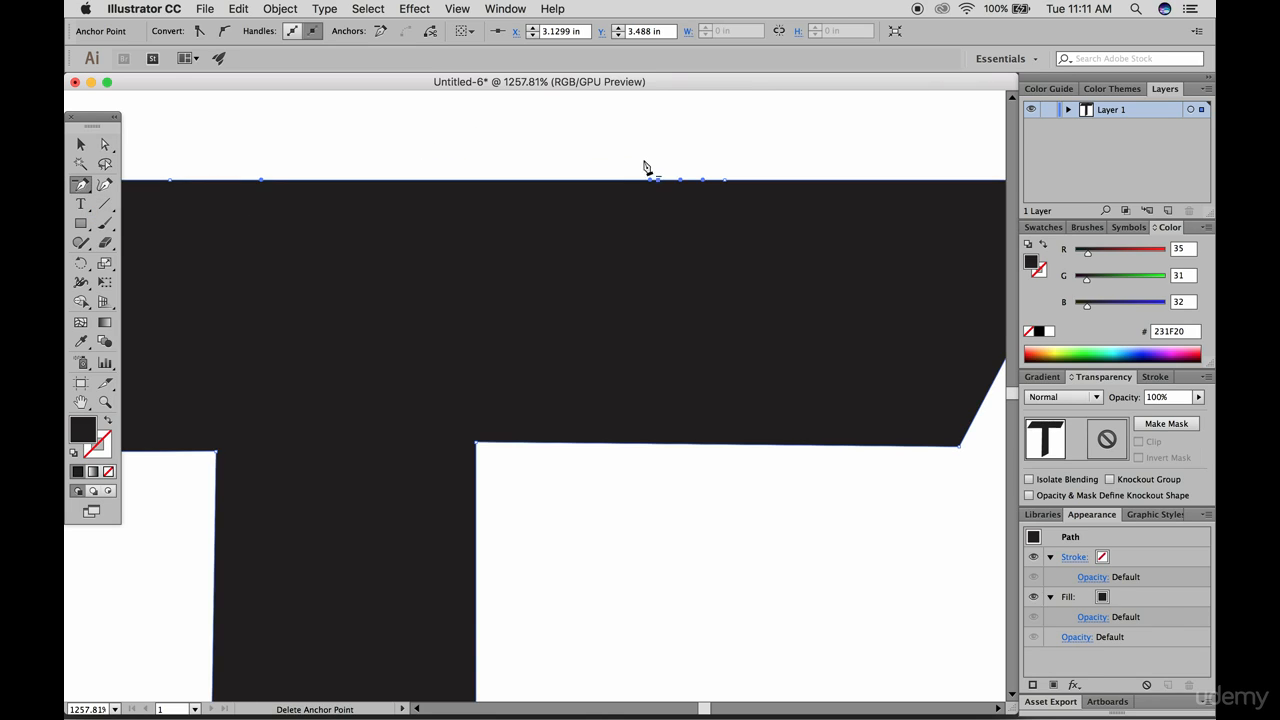
click(703, 181)
click(726, 180)
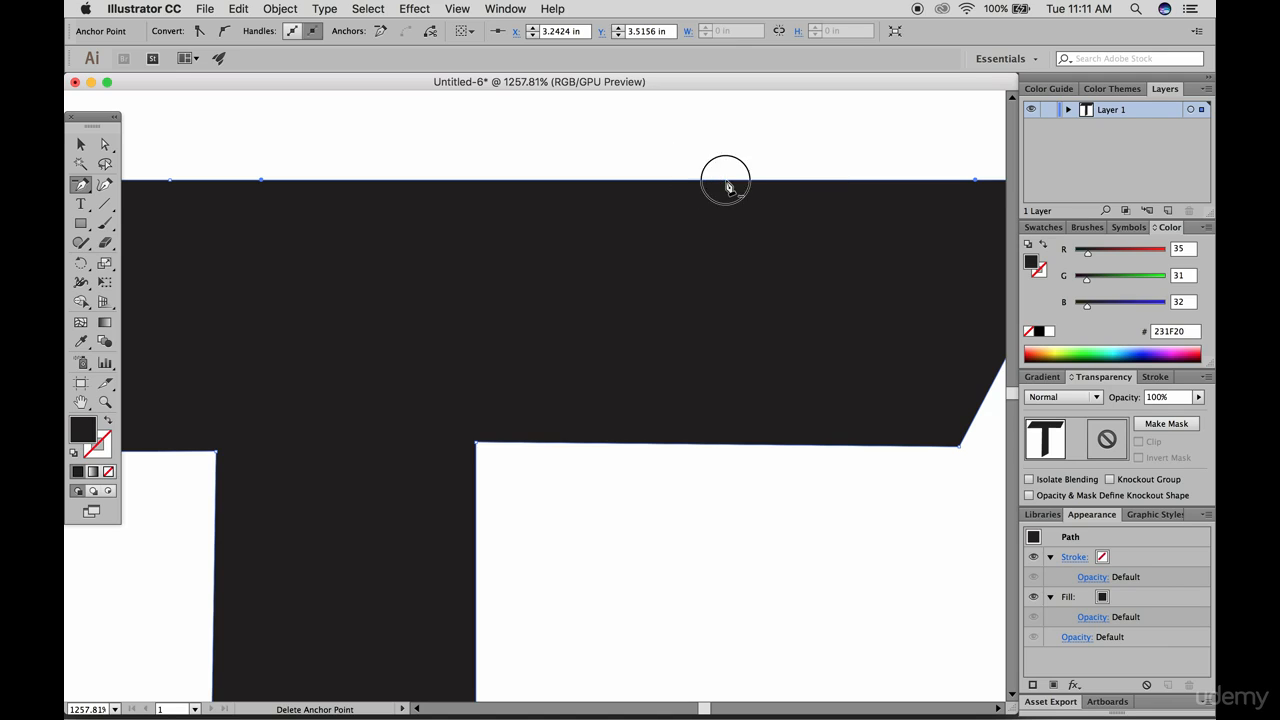
click(80, 144)
click(411, 143)
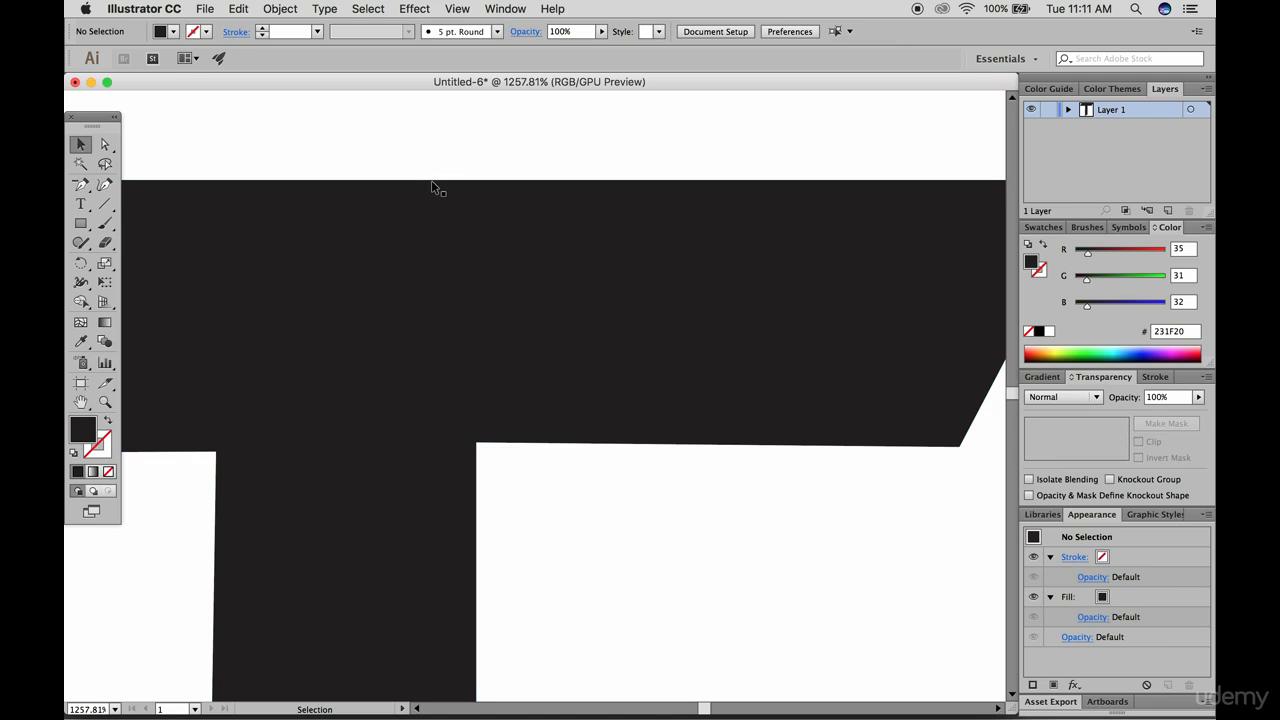
Delete the whole T shape from the artboard
scroll(432, 187, down, 5)
click(440, 228)
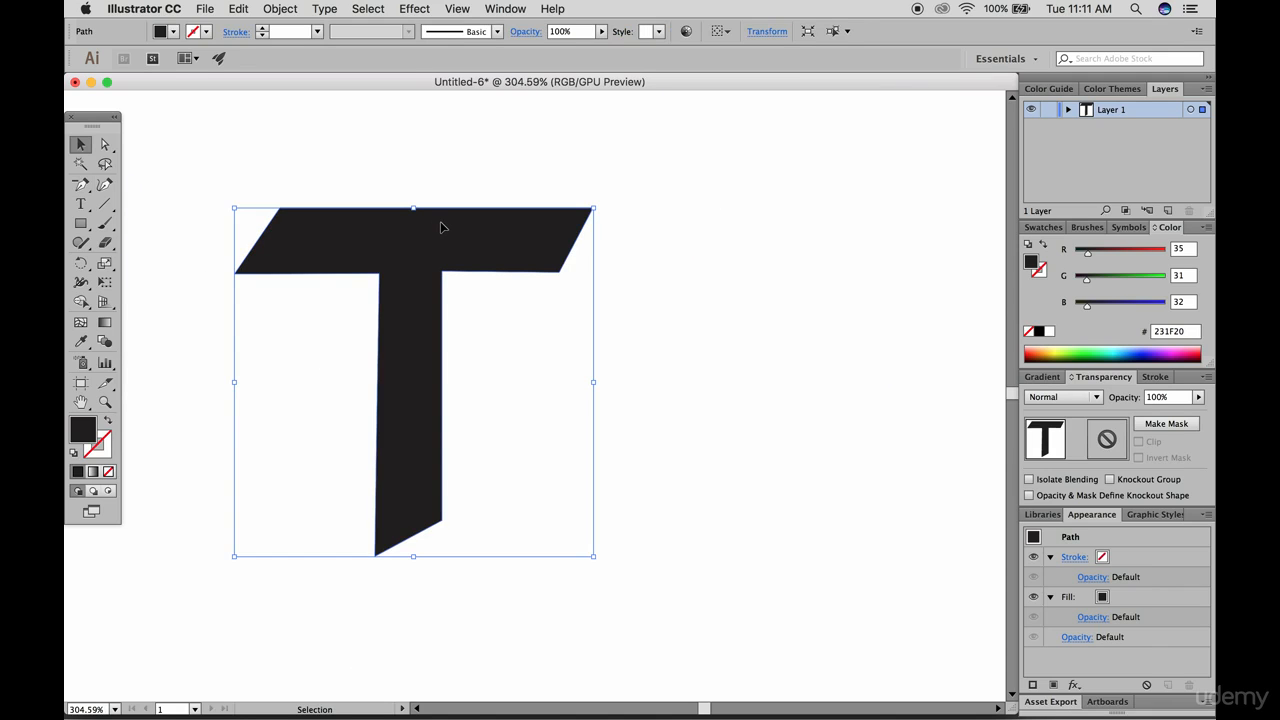
key(Delete)
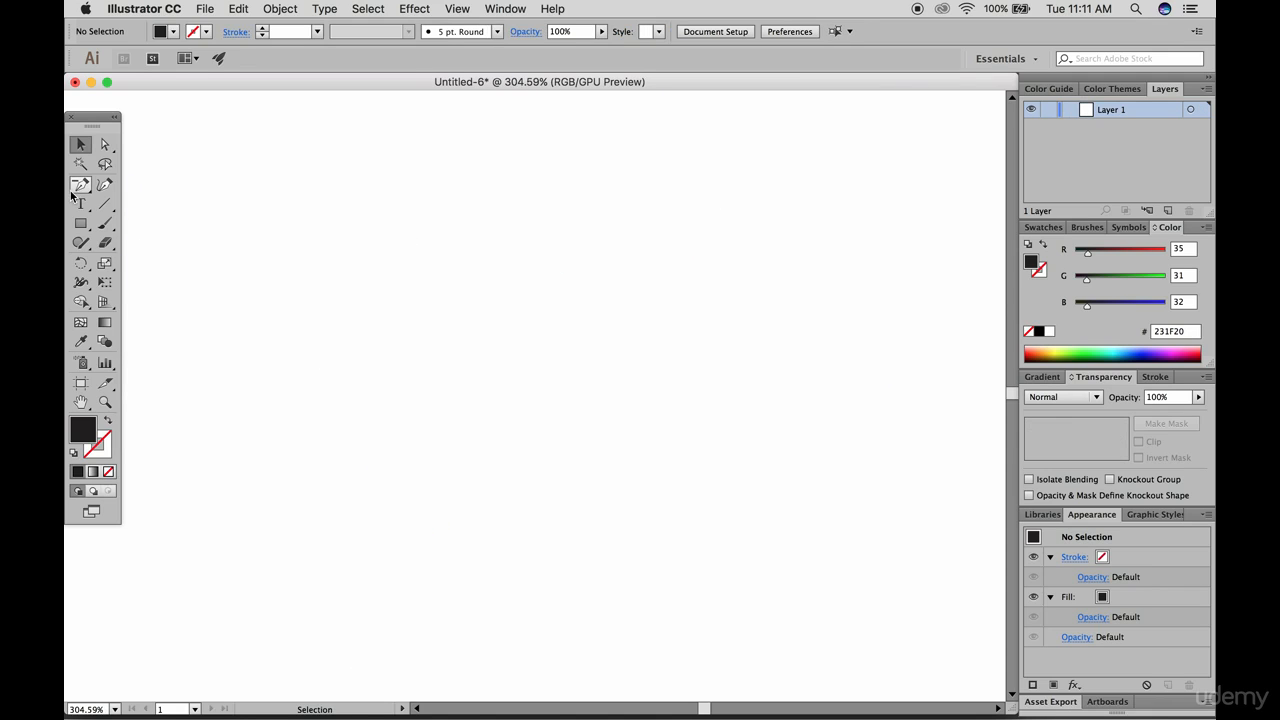
Draw an open wavy path across the artboard with the Pen tool, pulling out direction handles and including one sharp break midway
drag(81, 185, 148, 187)
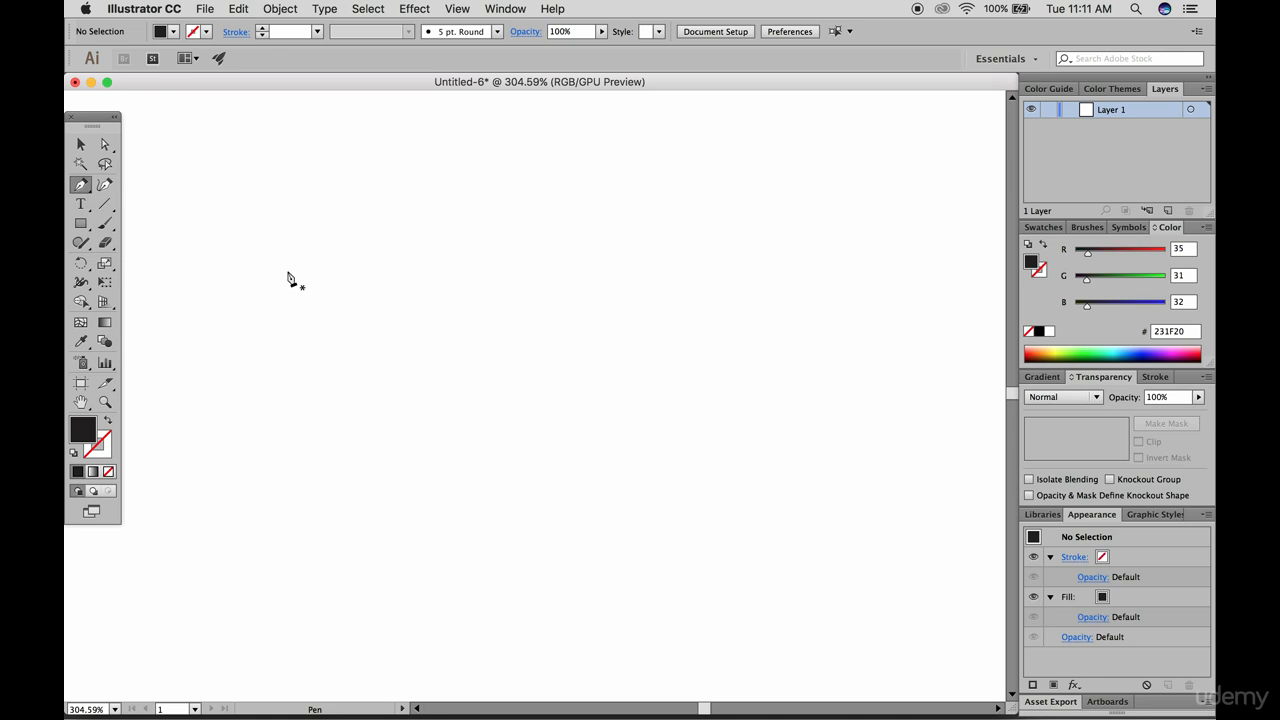
click(186, 267)
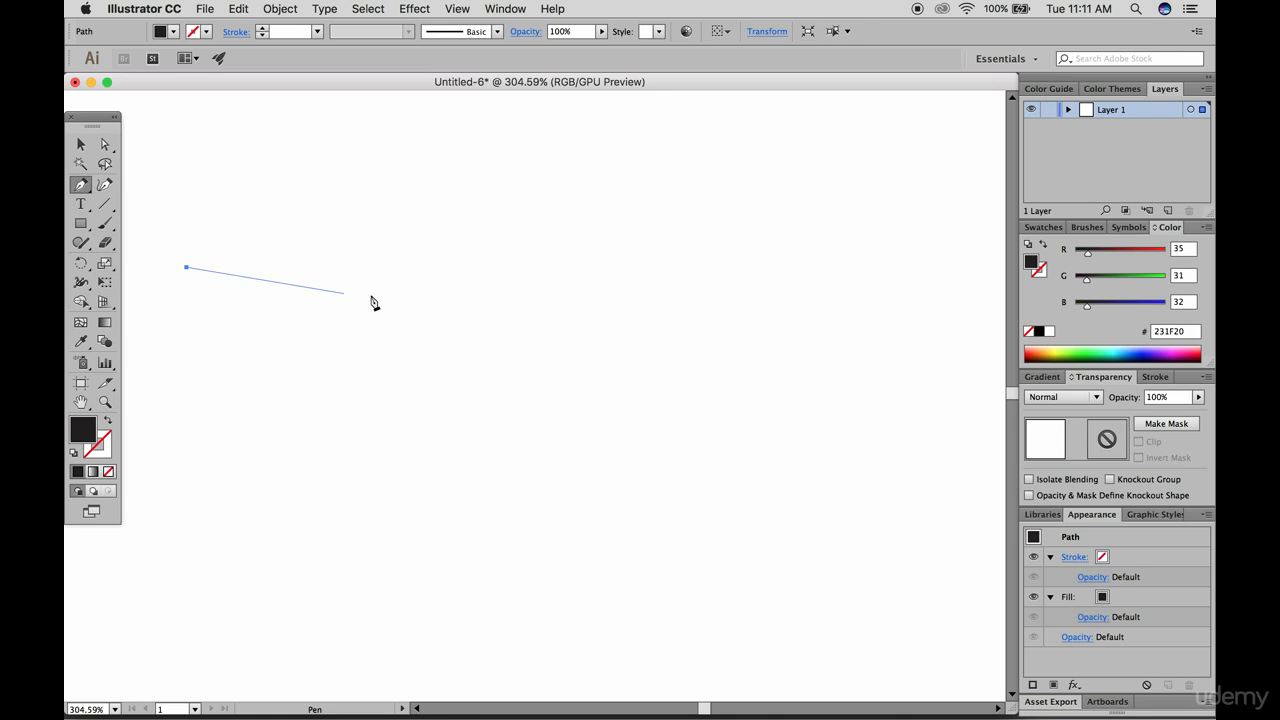
drag(403, 298, 552, 205)
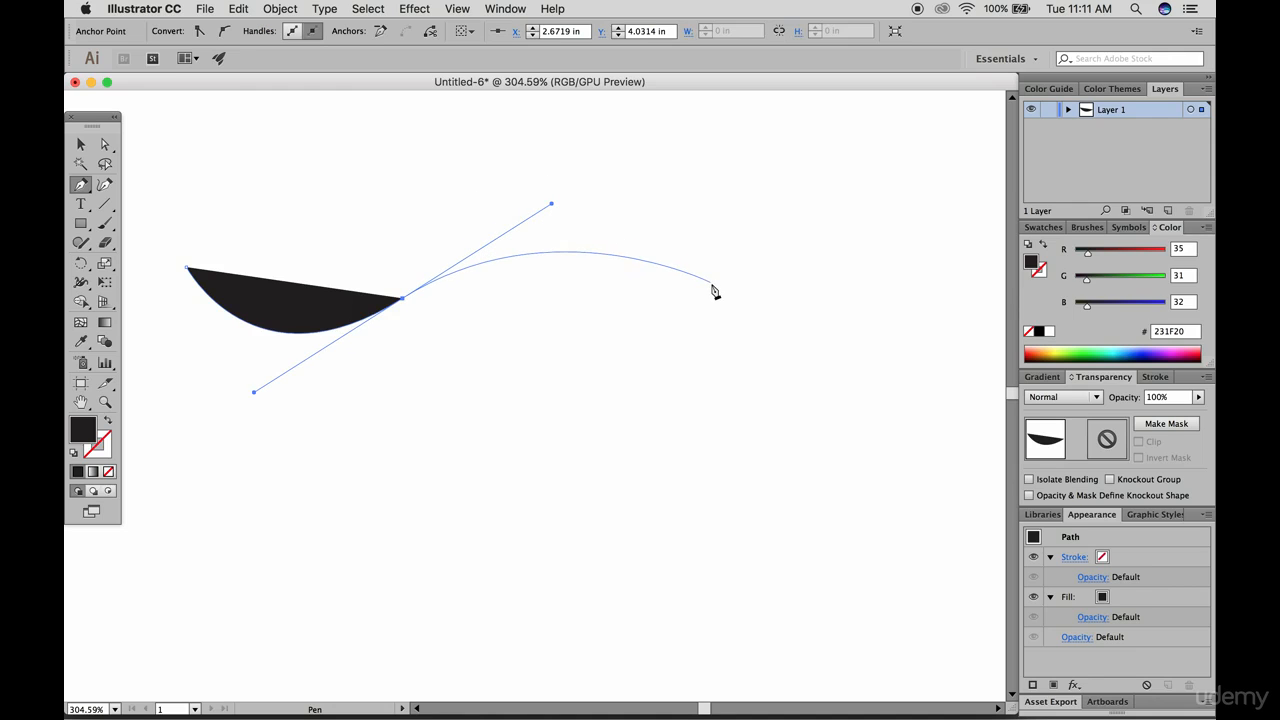
drag(710, 284, 969, 282)
click(961, 356)
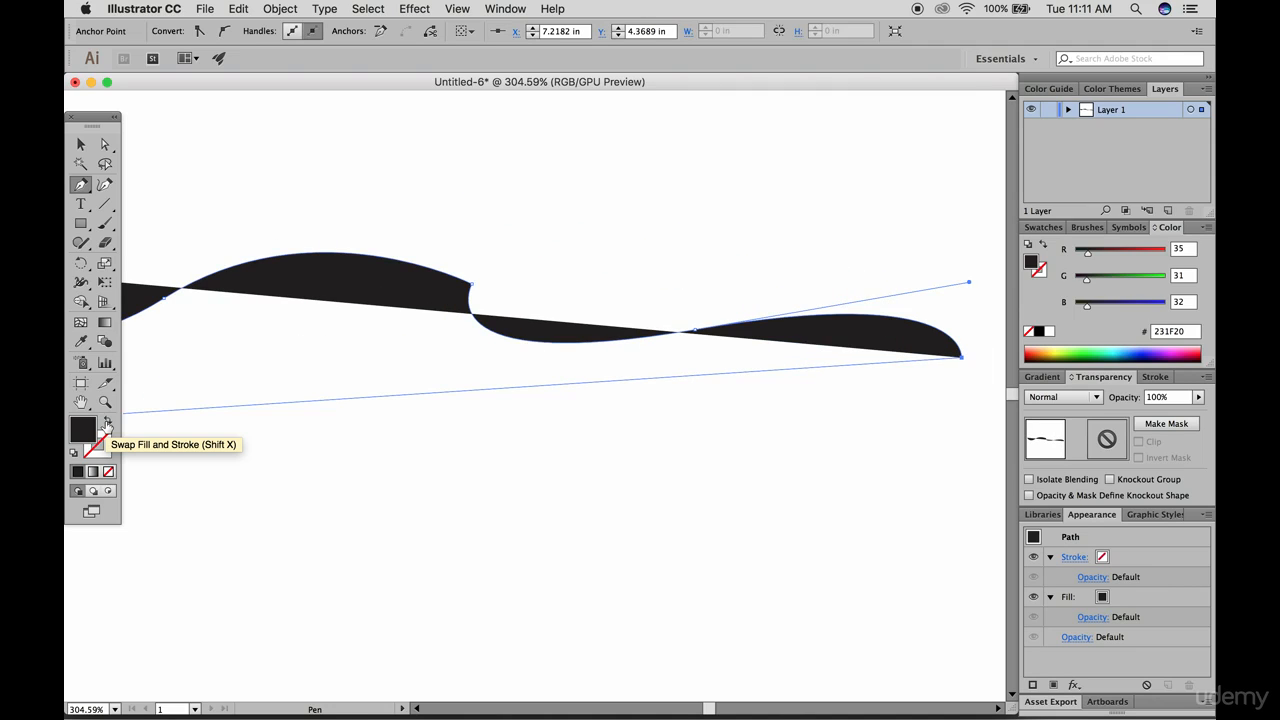
Swap the wavy path's fill and stroke so it has a 1 pt black stroke and no fill, then deselect it
click(107, 425)
click(81, 144)
click(466, 151)
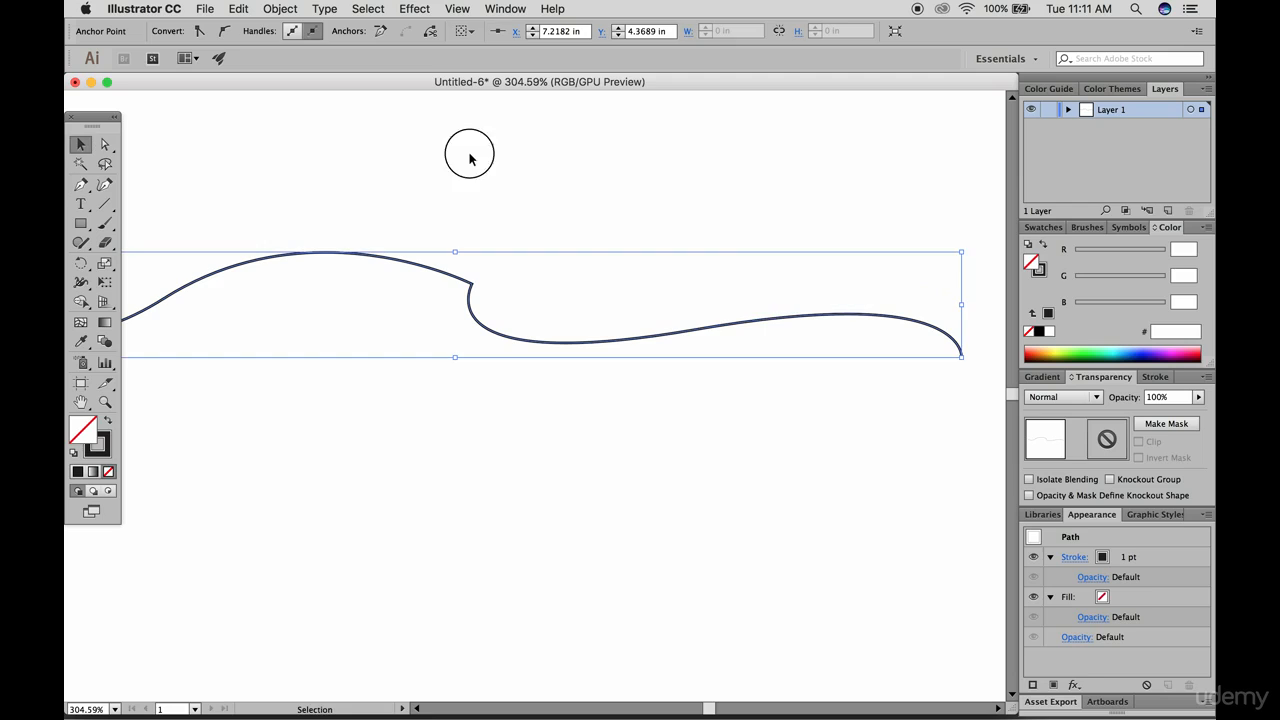
scroll(620, 400, left, 5)
scroll(628, 400, down, 5)
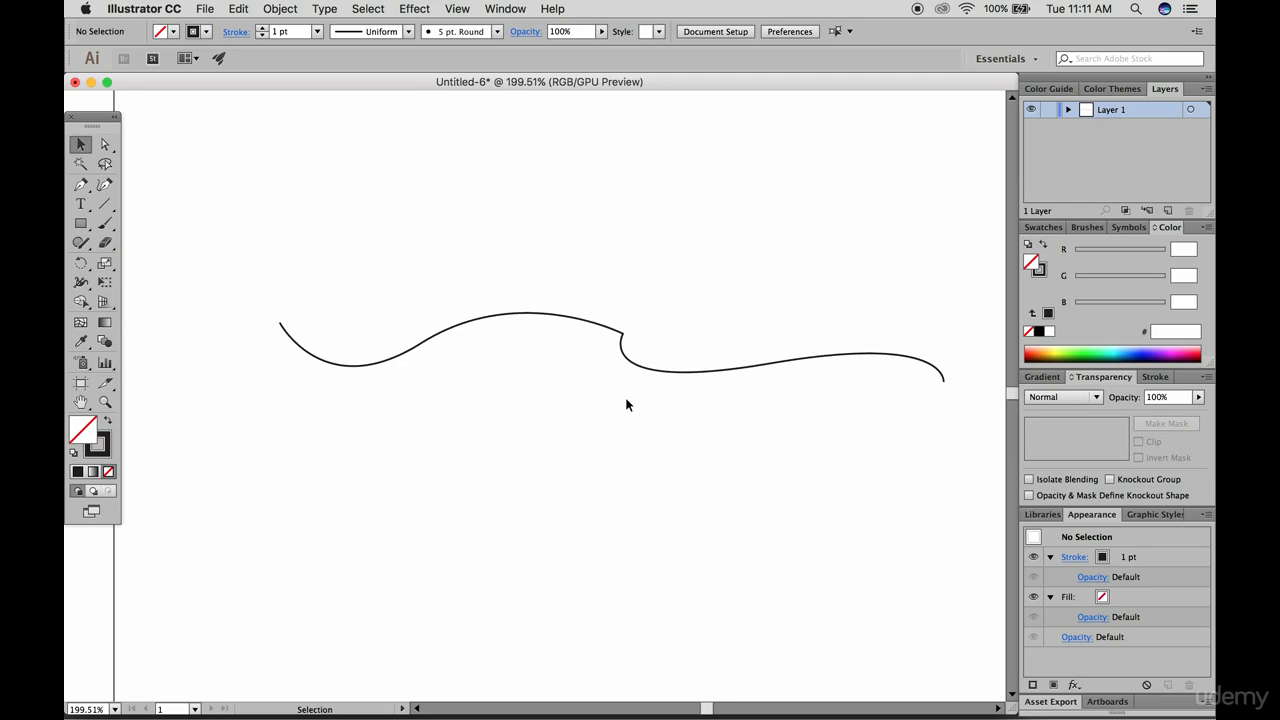
scroll(626, 404, right, 2)
scroll(625, 404, up, 1)
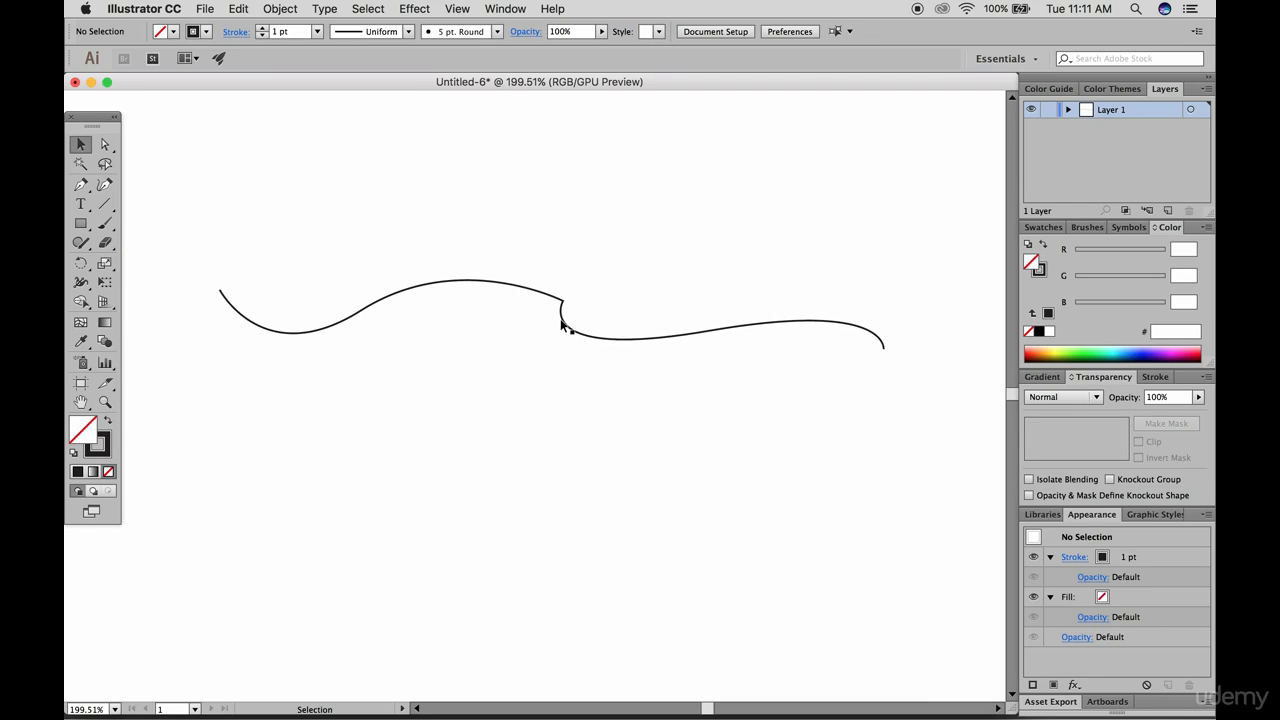
Draw a second wavy path with the Pen tool just below the first, following its curves and sharp break, and deselect it
key(p)
click(218, 311)
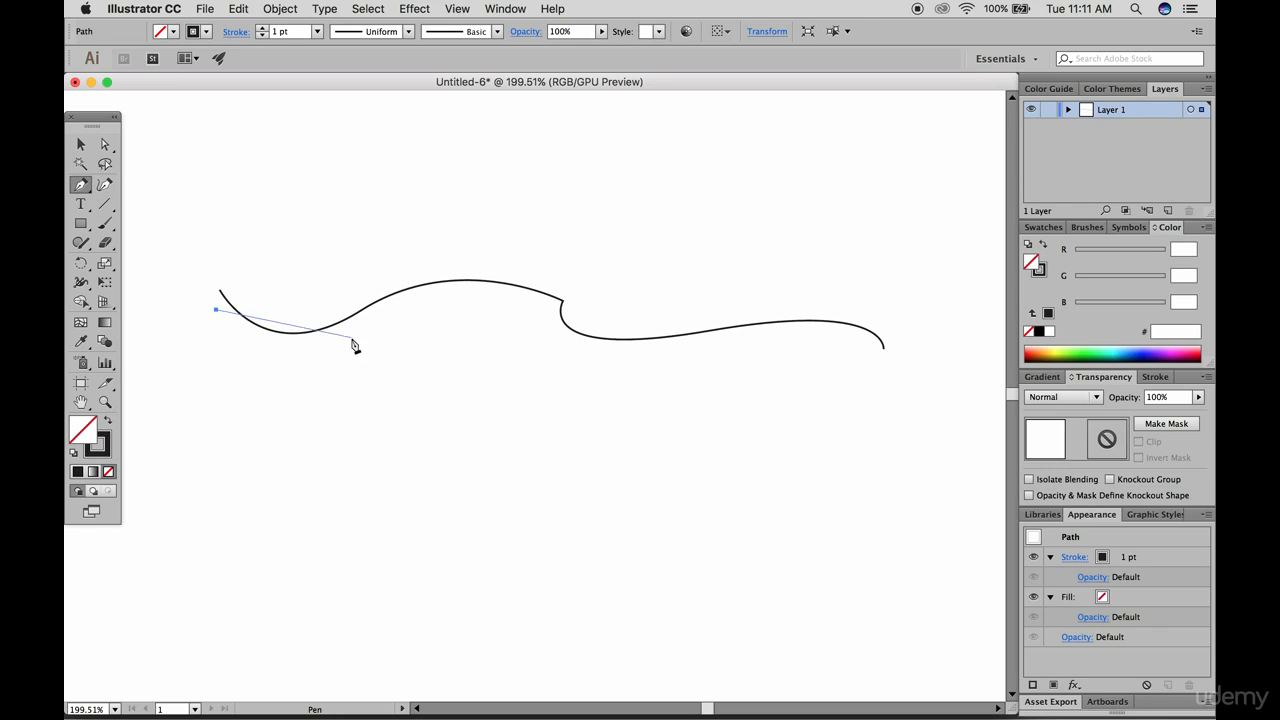
drag(350, 337, 440, 292)
drag(547, 310, 654, 344)
drag(865, 356, 875, 408)
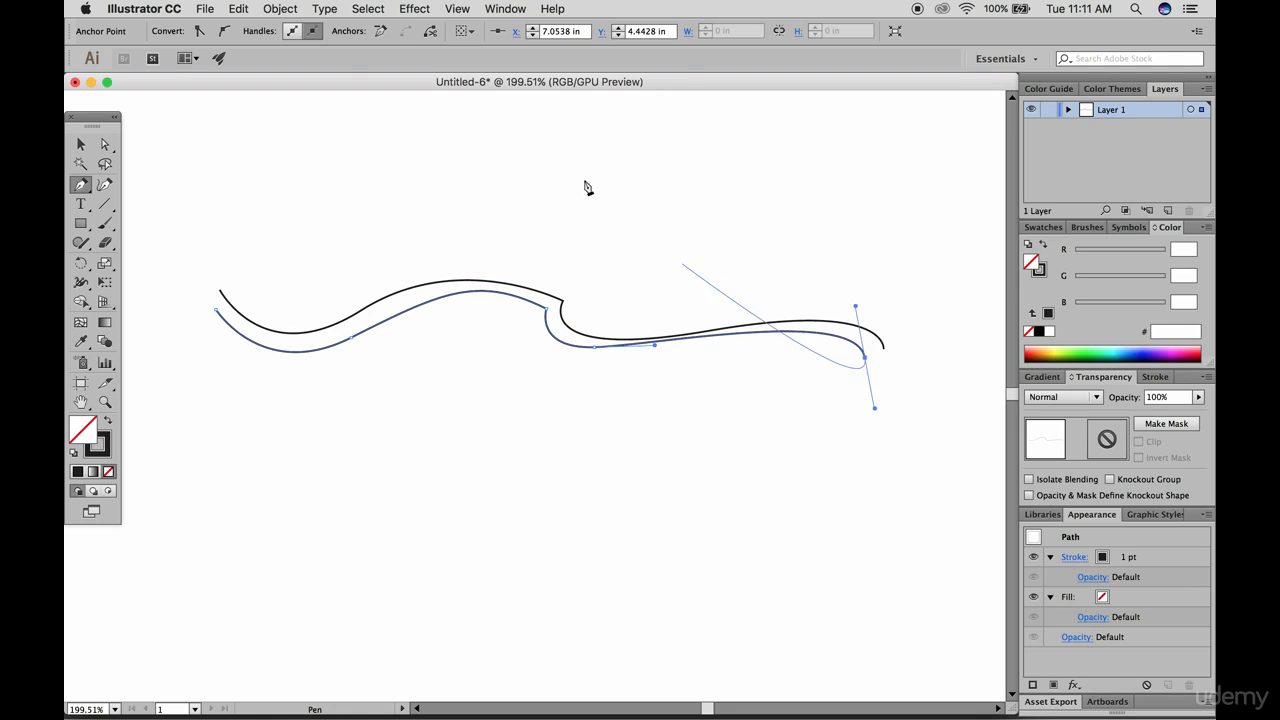
click(81, 144)
click(300, 178)
Delete both wavy paths from the artboard
scroll(522, 367, right, 3)
scroll(522, 367, up, 2)
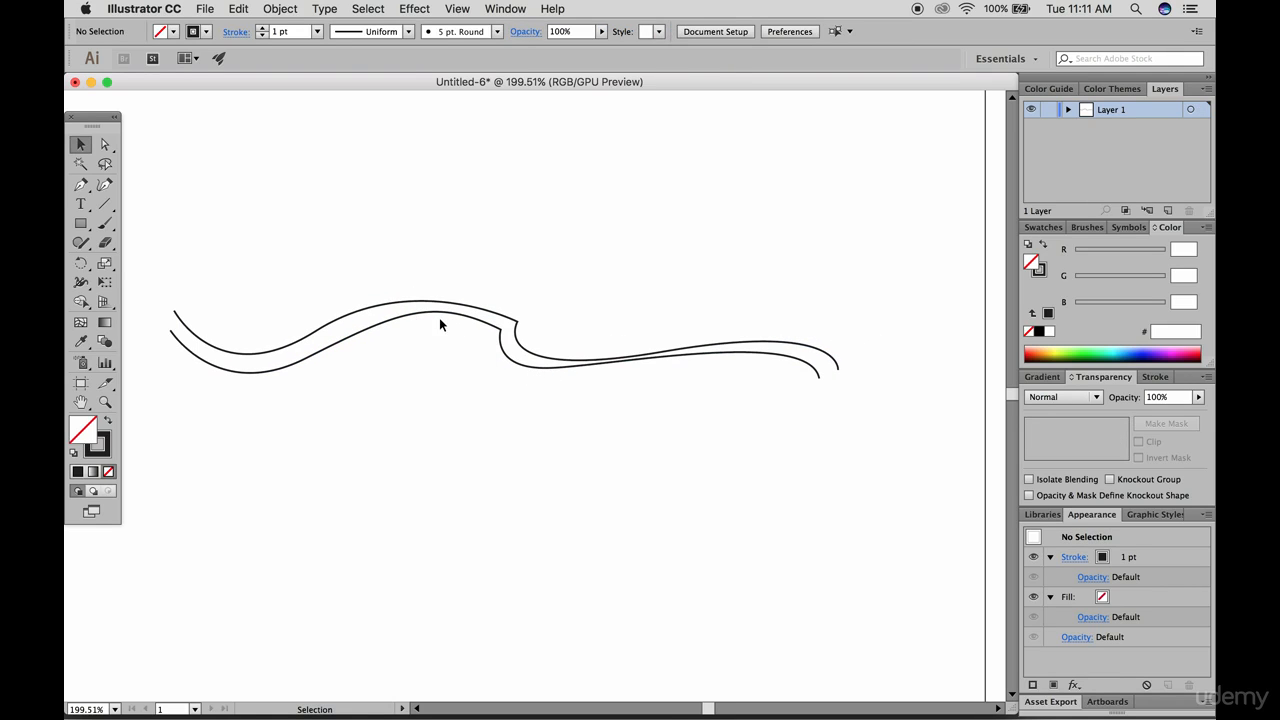
click(414, 313)
key(Delete)
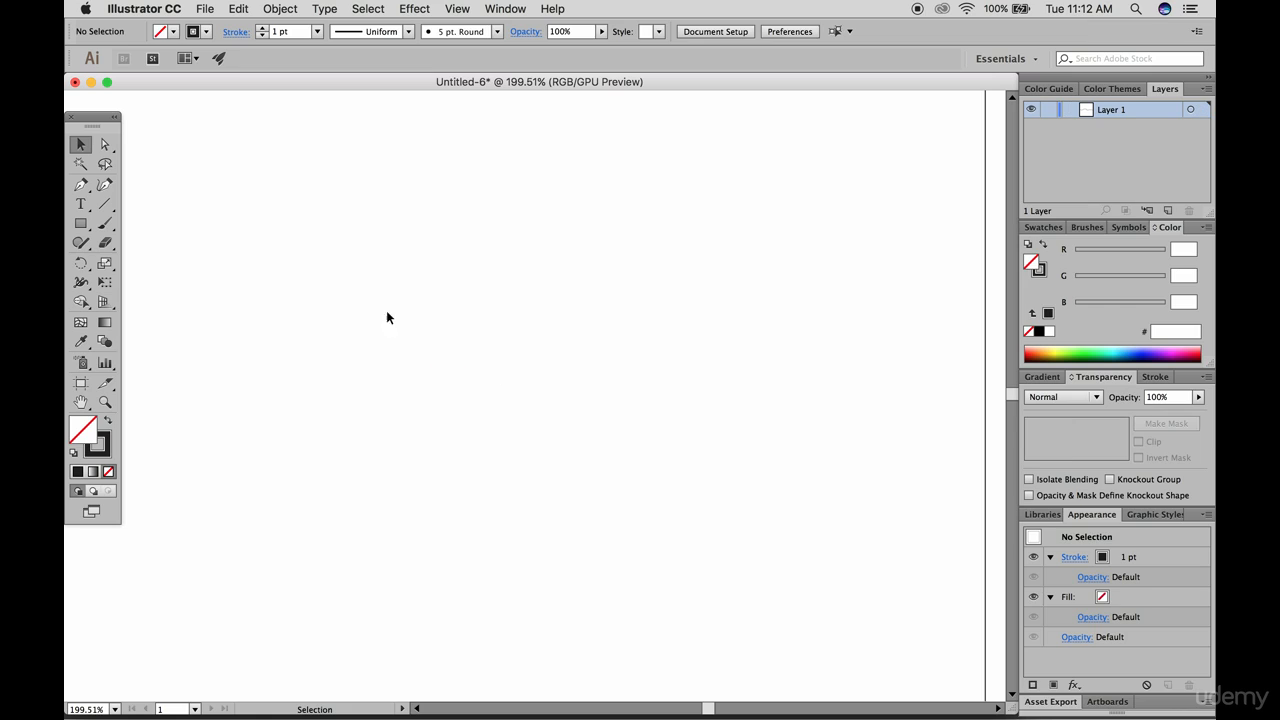
Draw a closed triangle with the Pen tool, with its apex at about X 4.41 in, Y 2.79 in and a horizontal base
click(80, 185)
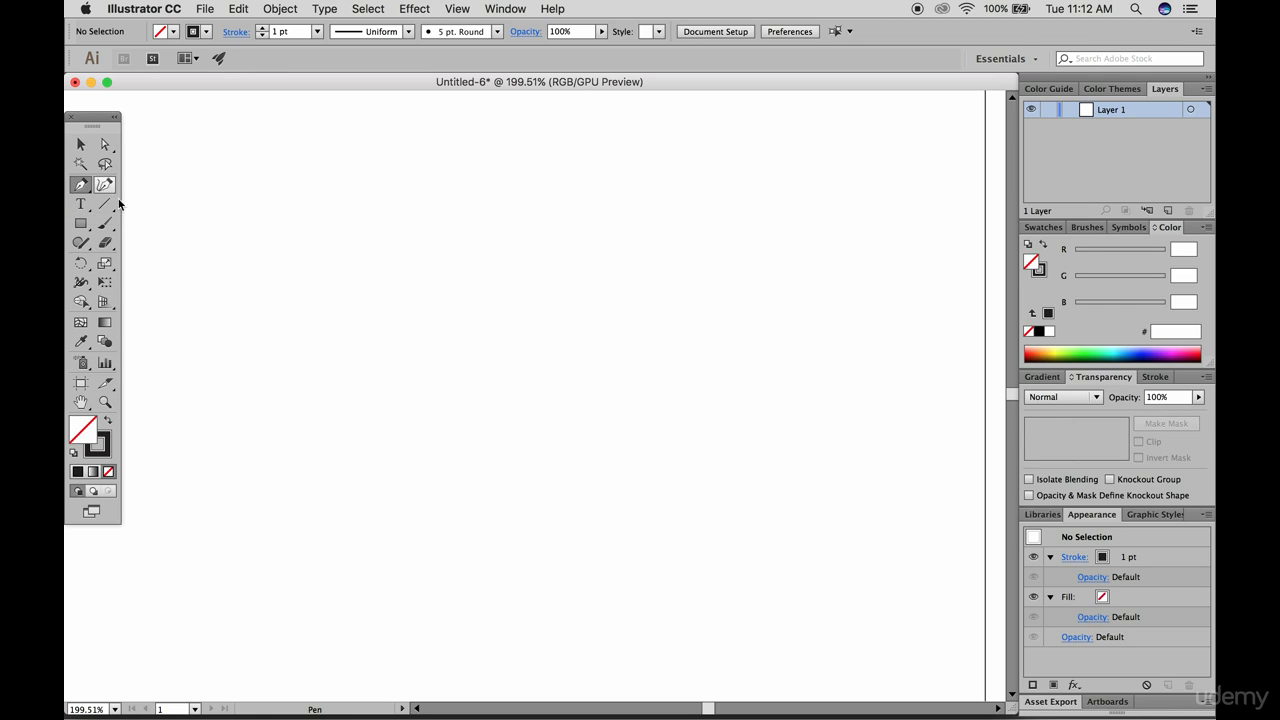
click(515, 190)
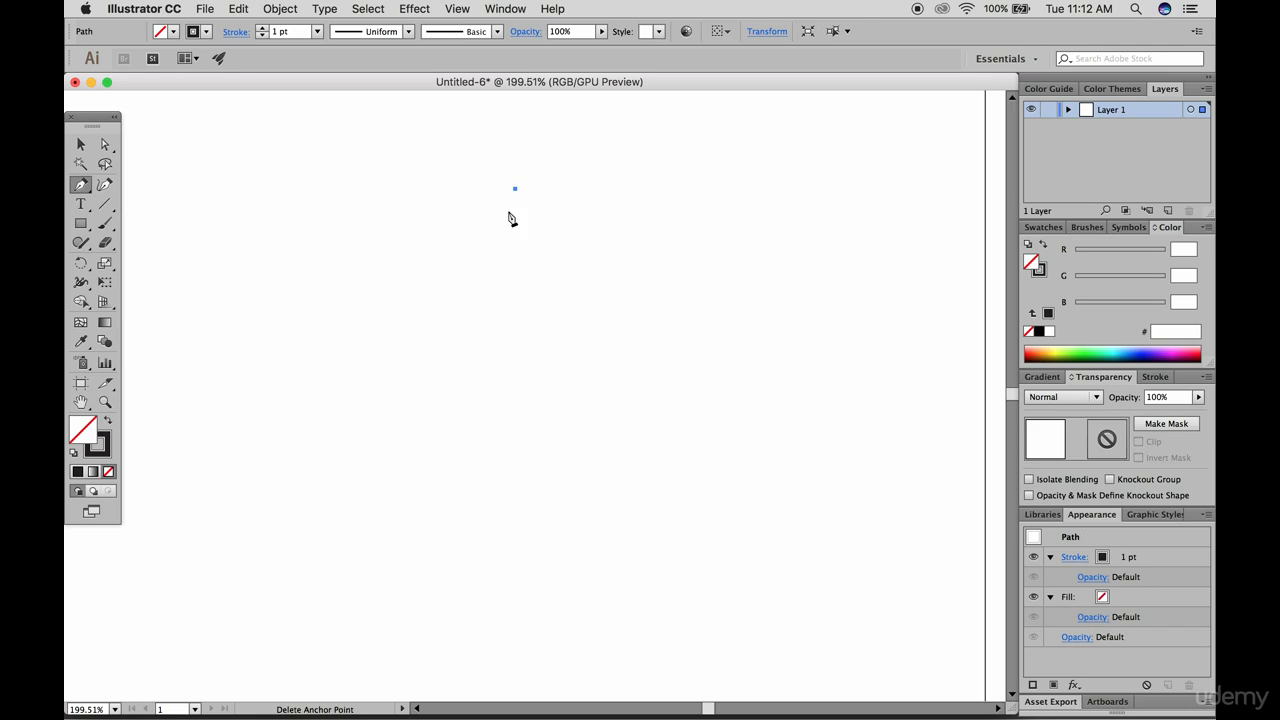
click(331, 406)
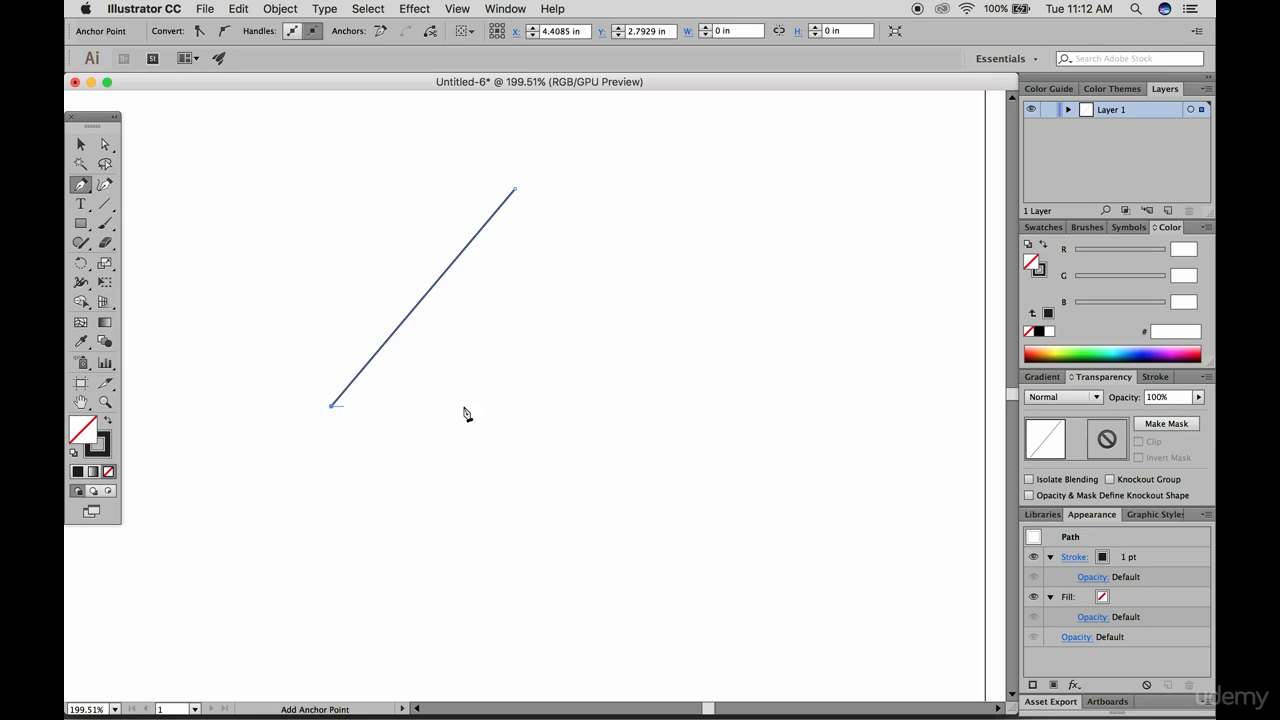
click(662, 407)
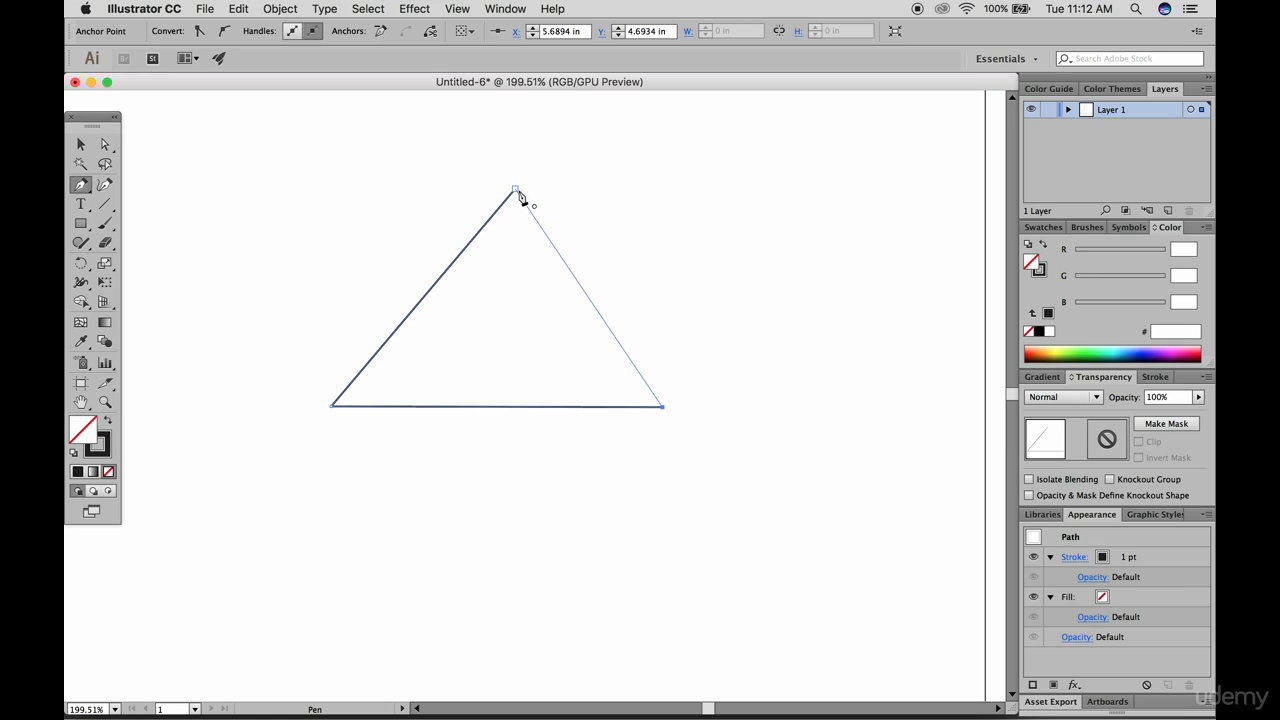
click(515, 190)
click(80, 144)
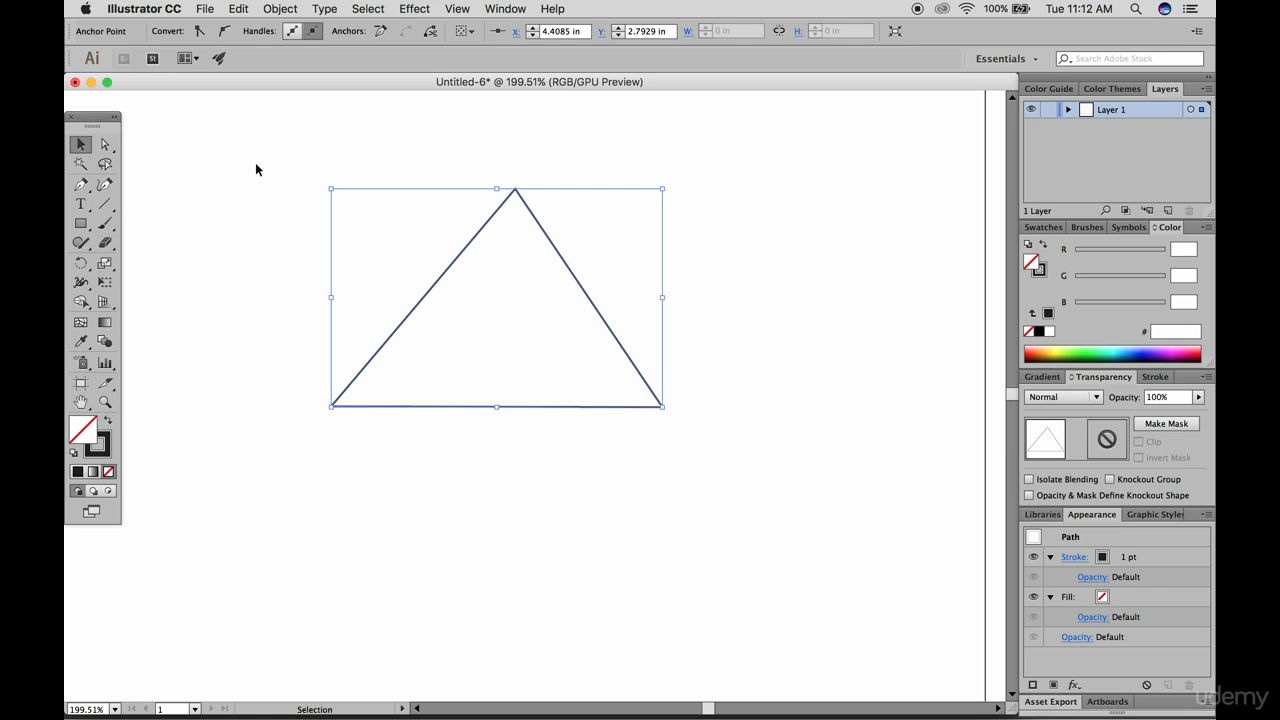
click(434, 237)
click(441, 279)
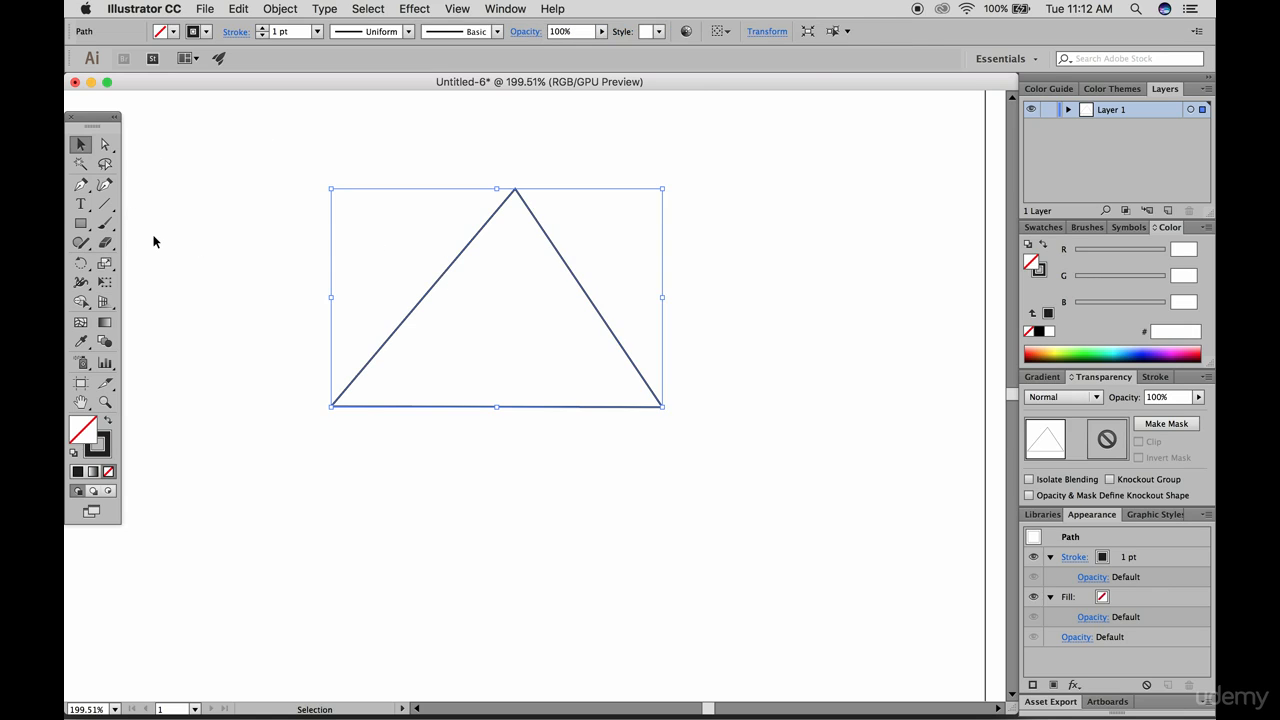
Round the triangle's apex with the Anchor Point tool by pulling out horizontal handles
click(81, 186)
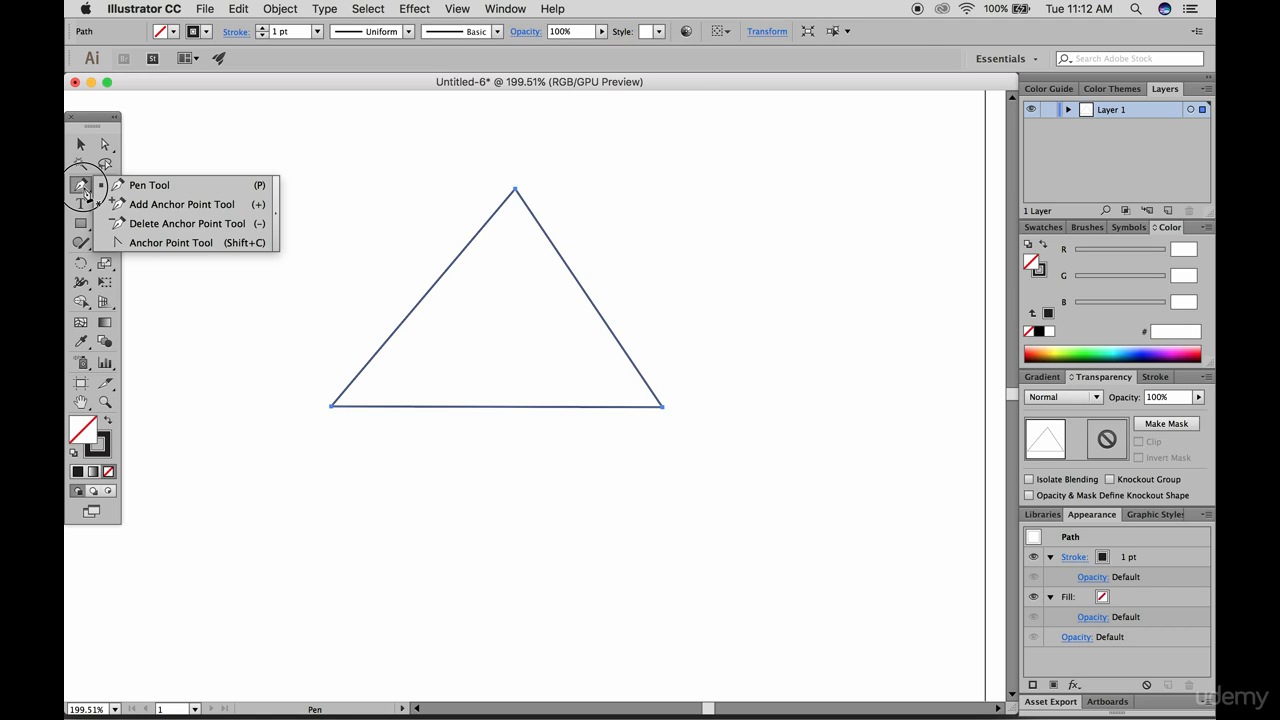
click(155, 243)
drag(515, 193, 434, 193)
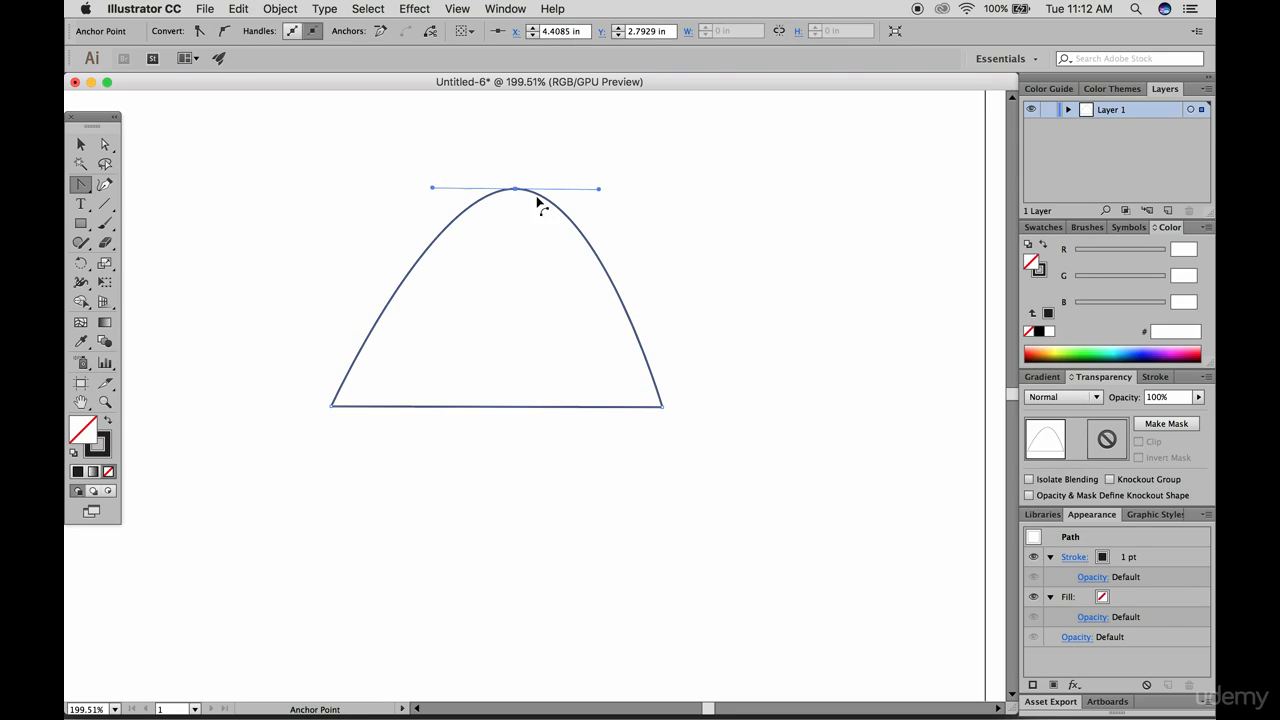
Curve both sides at the triangle's lower corners with the Anchor Point tool and arch its base upward, making the shape about 2.95 × 2.01 in
drag(663, 407, 667, 423)
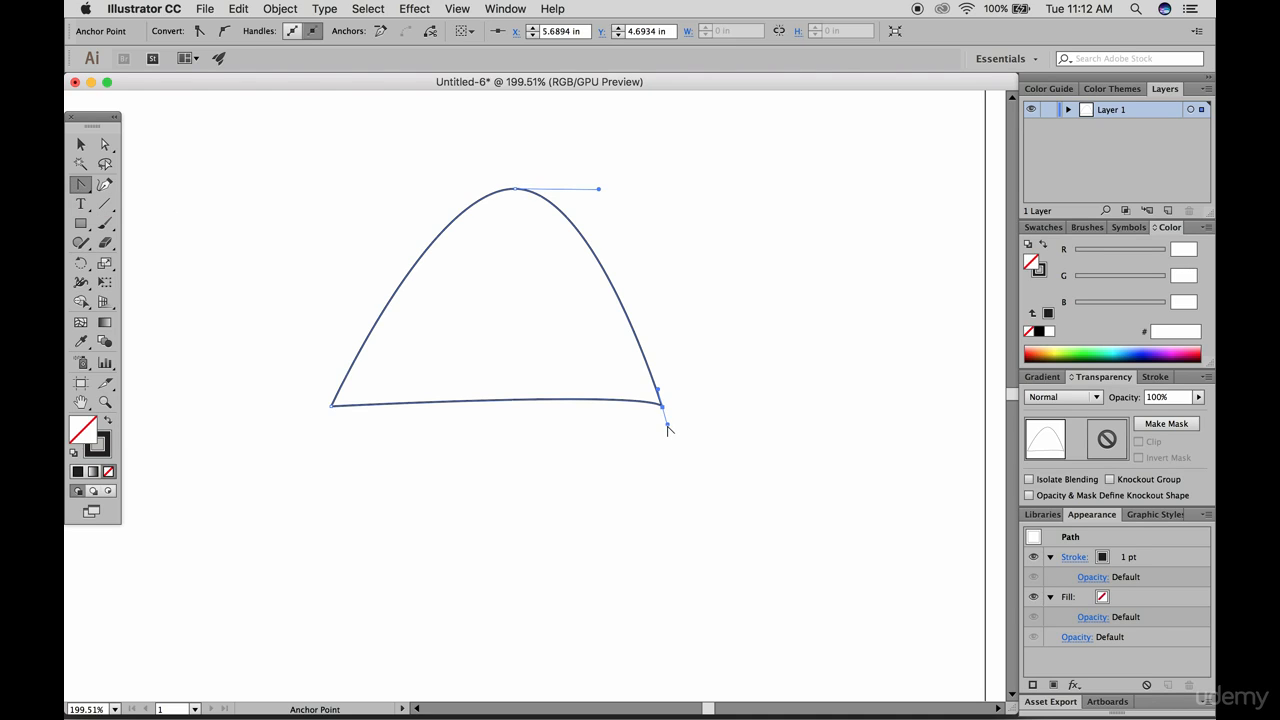
drag(668, 428, 700, 361)
drag(332, 406, 325, 480)
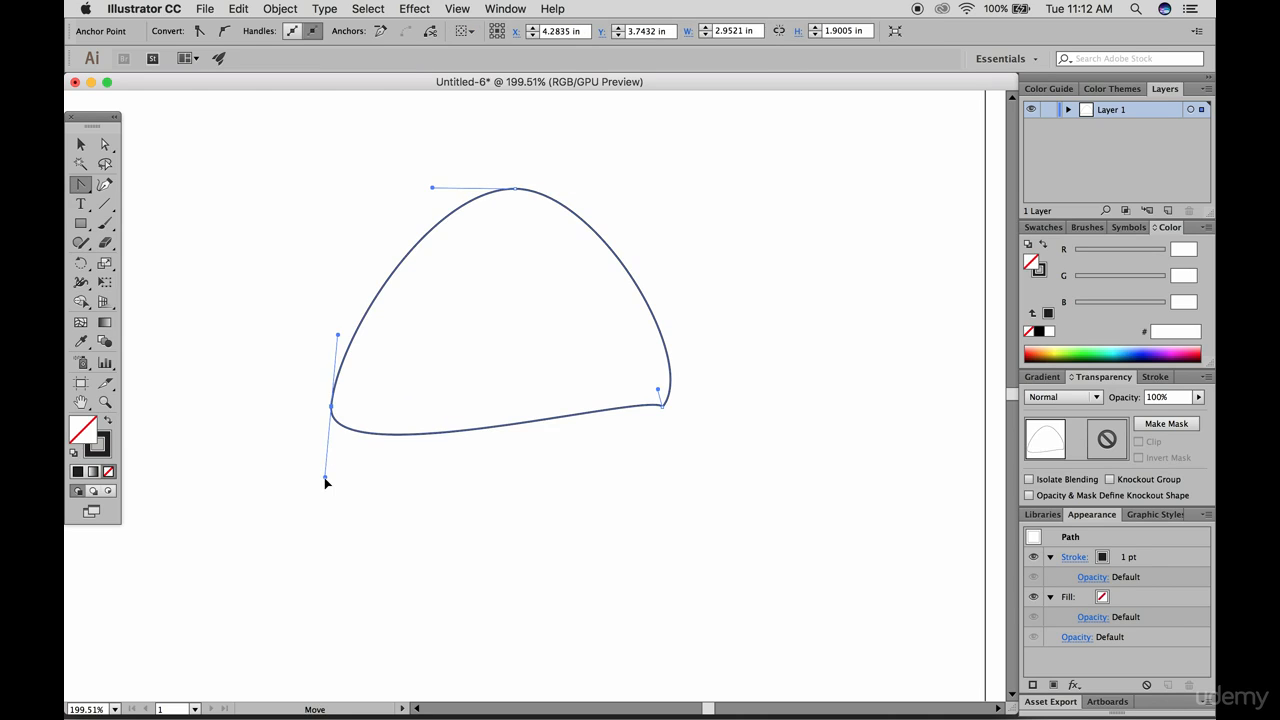
drag(659, 389, 492, 221)
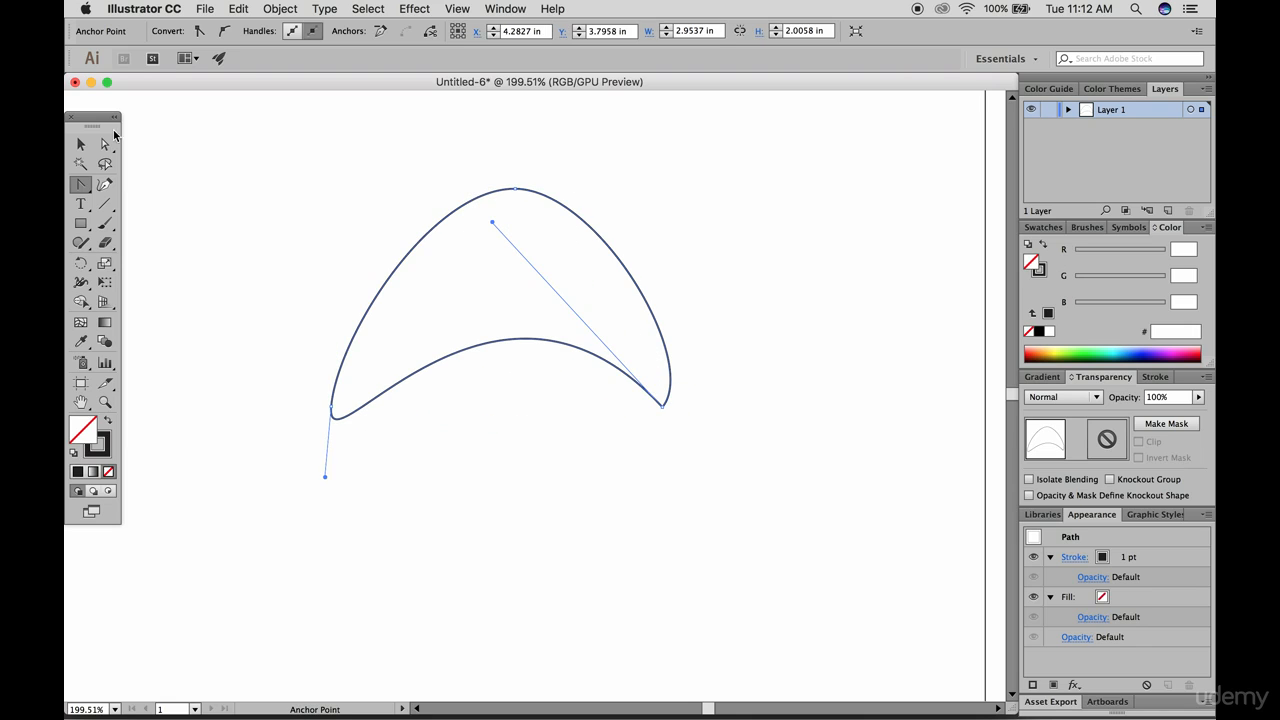
Swap the arched shape's fill and stroke so it is solid black without a stroke, then deselect it
click(81, 144)
click(109, 424)
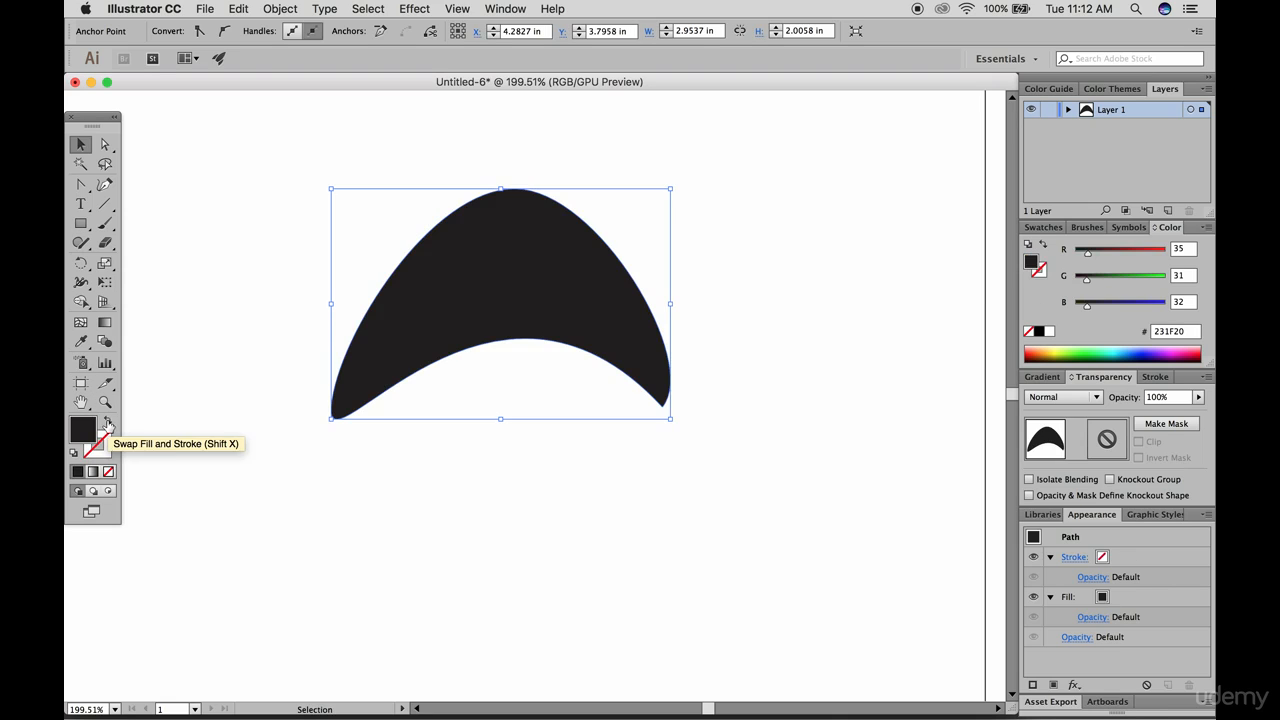
click(305, 503)
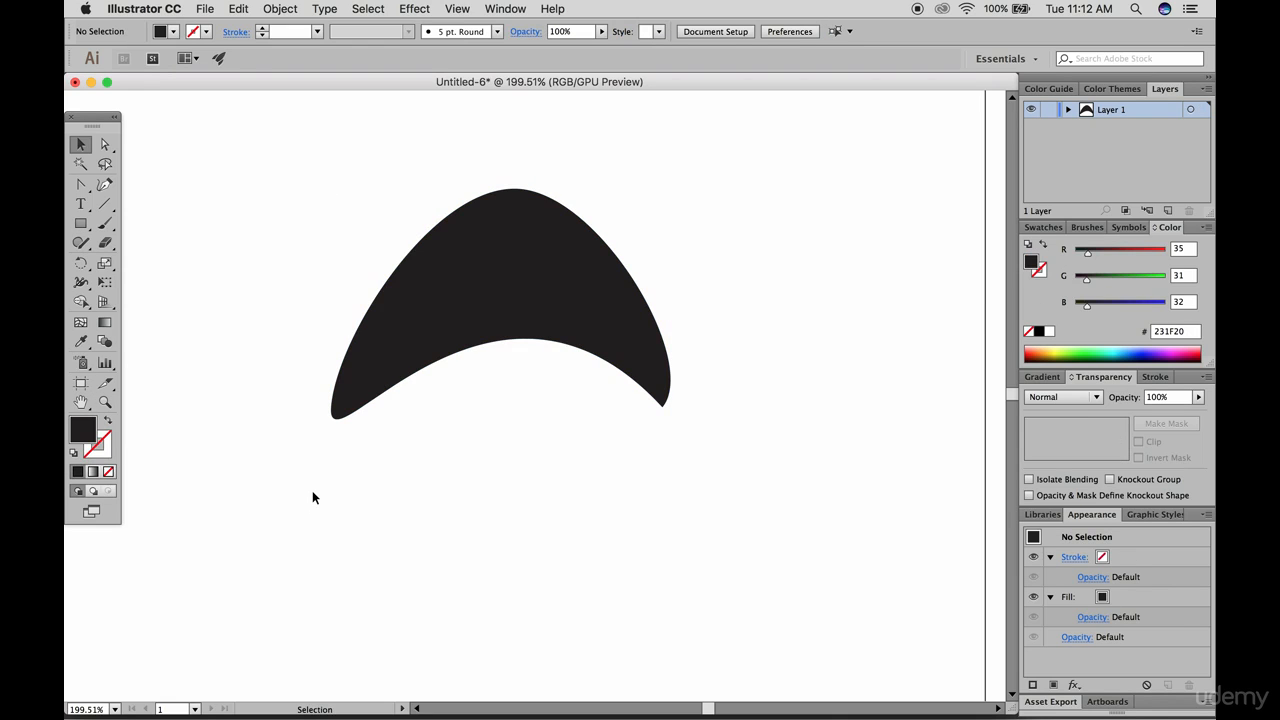
Draw a closed, curved hook-like shape with the Pen tool, starting at about X 2.14 in, Y 2.95 in, beside the black arch
click(482, 266)
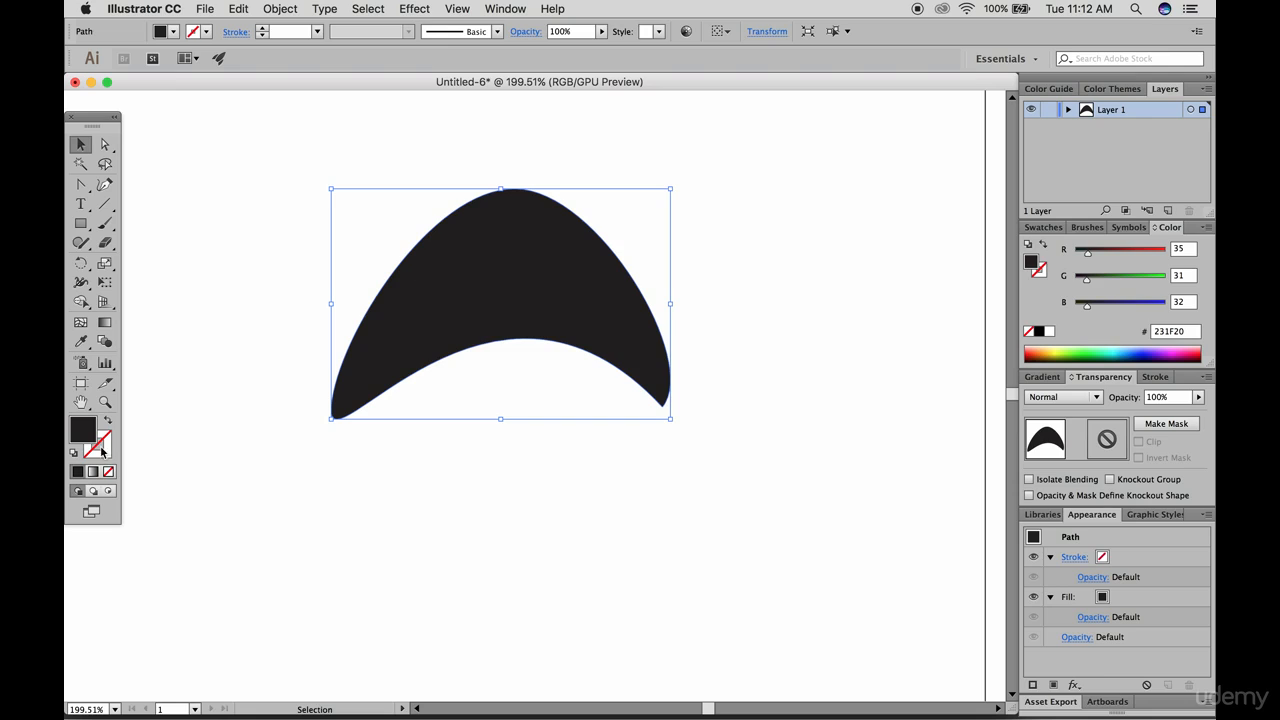
click(184, 212)
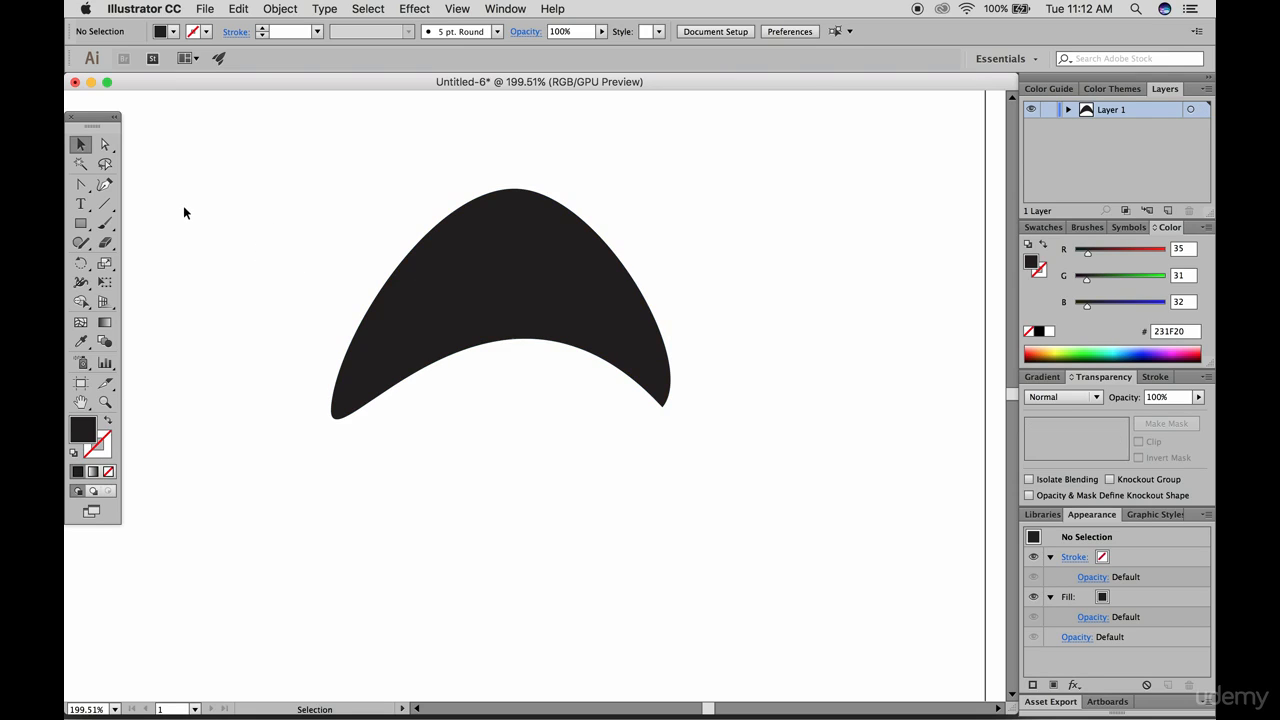
click(81, 189)
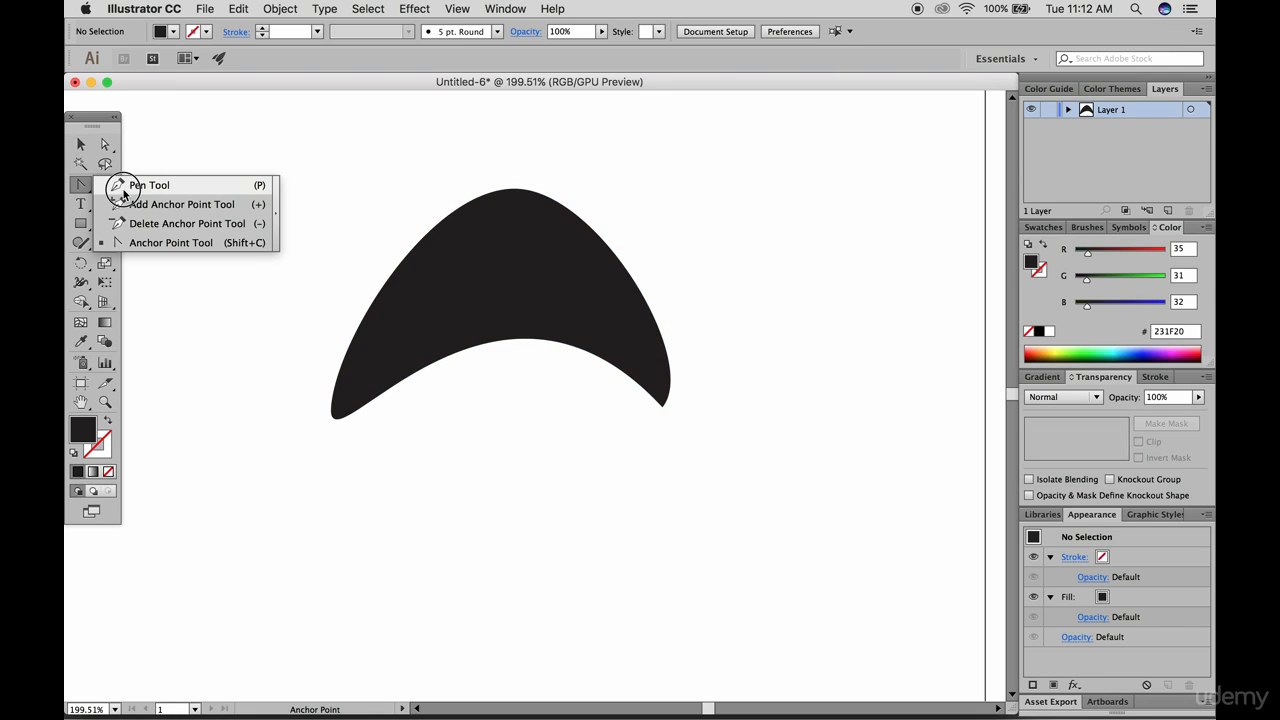
click(124, 194)
click(254, 208)
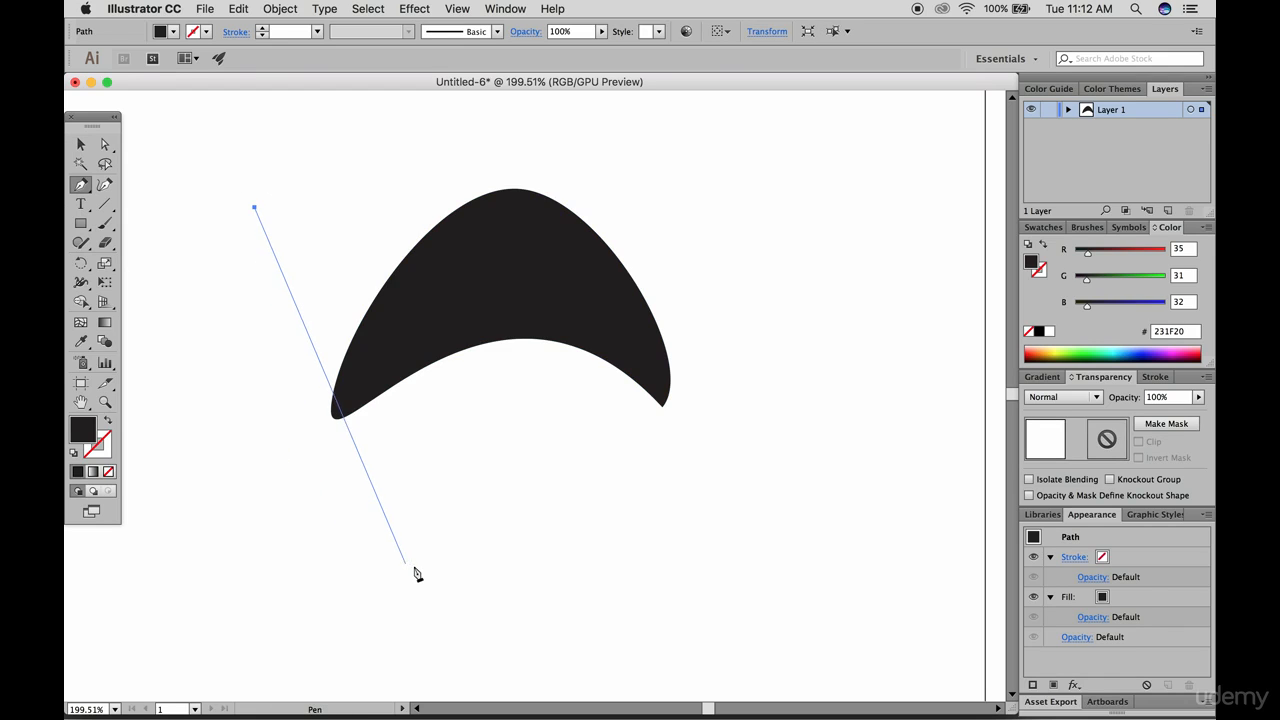
drag(415, 568, 627, 606)
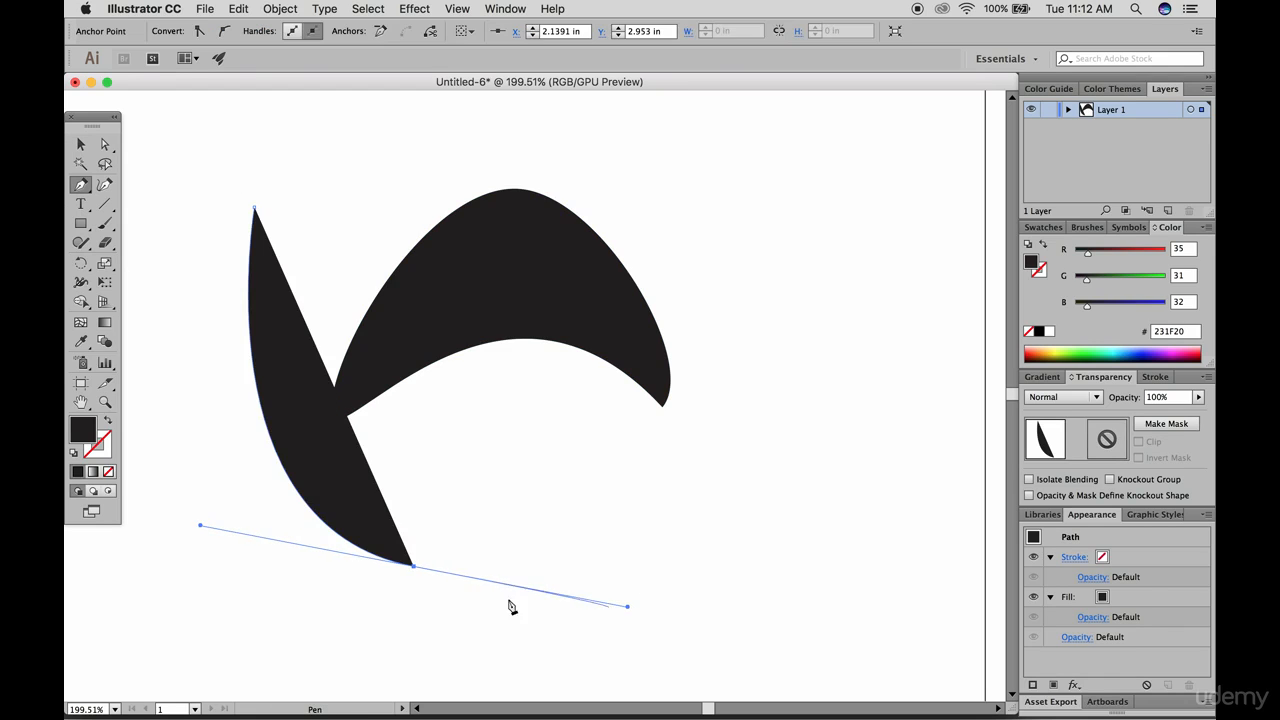
click(415, 567)
drag(543, 348, 544, 332)
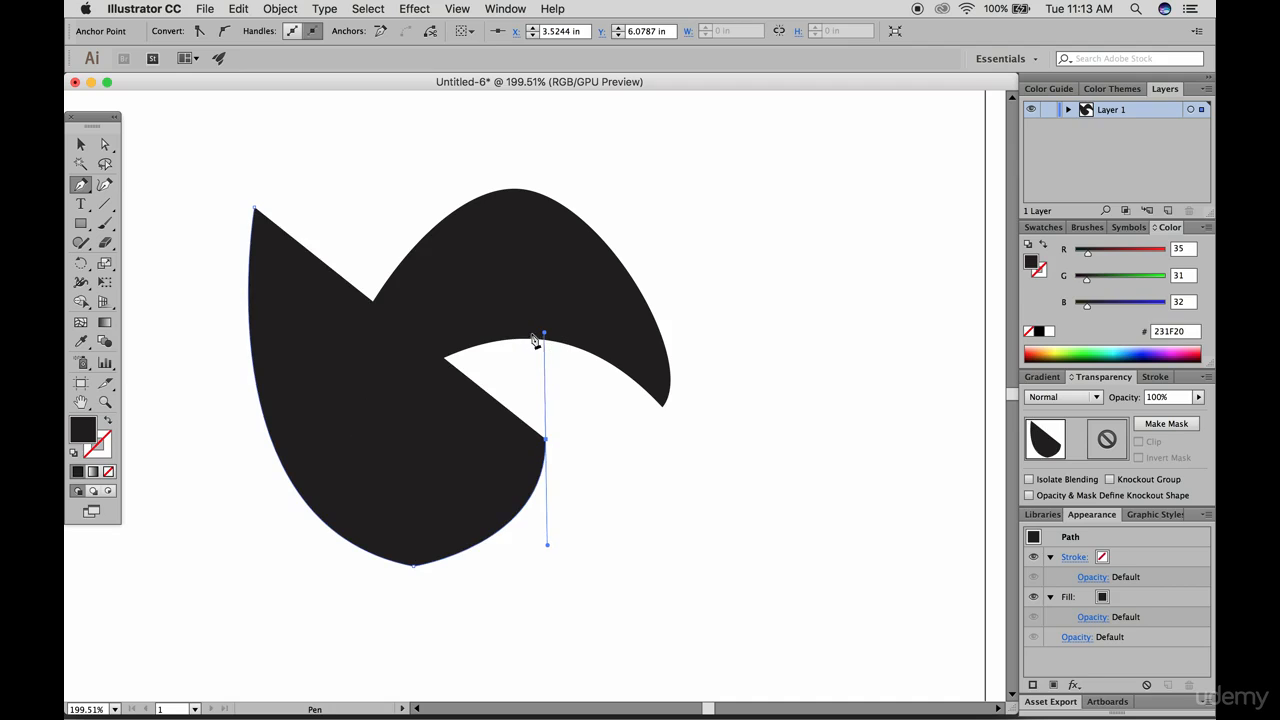
drag(442, 511, 384, 497)
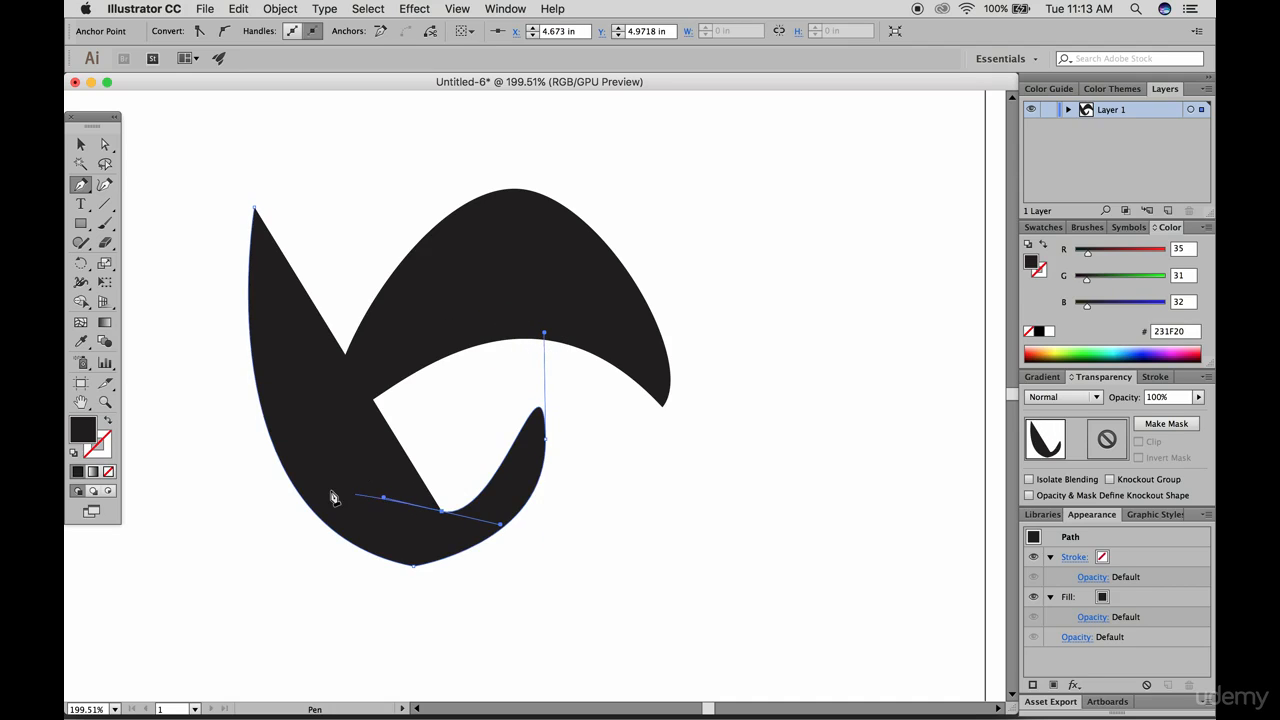
drag(297, 428, 290, 360)
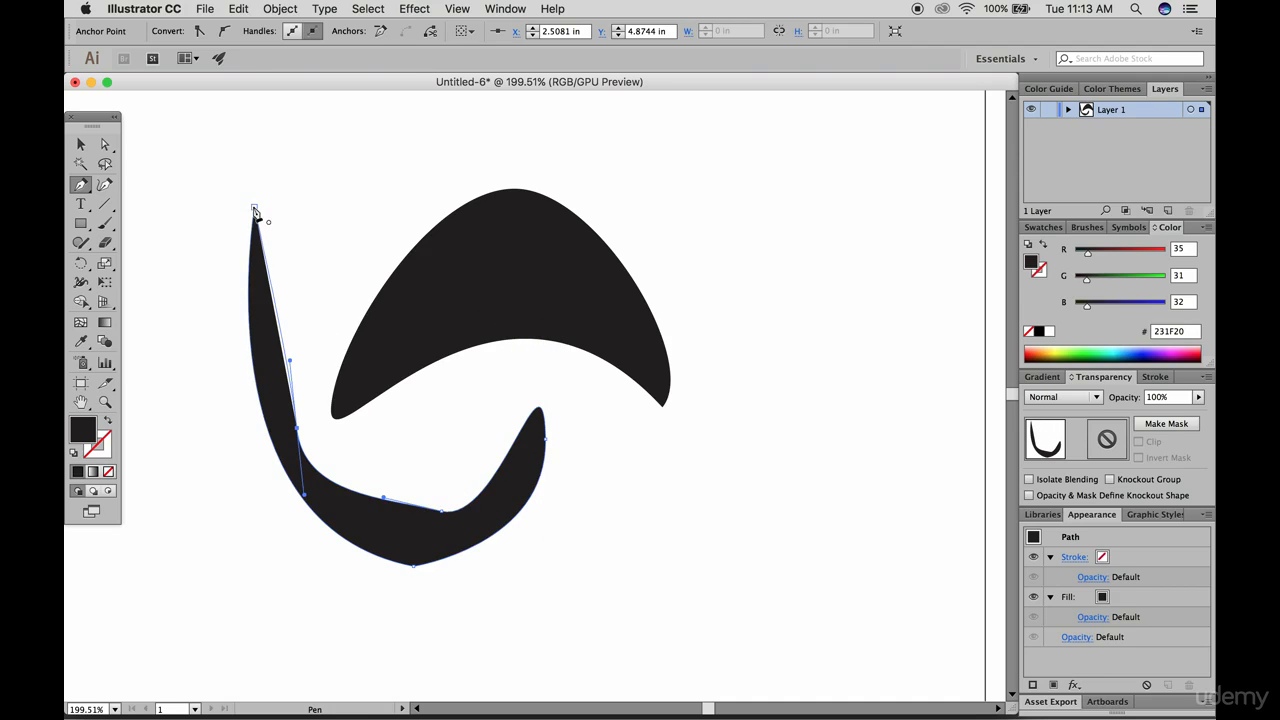
drag(254, 208, 206, 214)
Reshape the hook by stretching its upper tip into a tall taper and moving the two inner-curve anchor points with Direct Selection
click(105, 144)
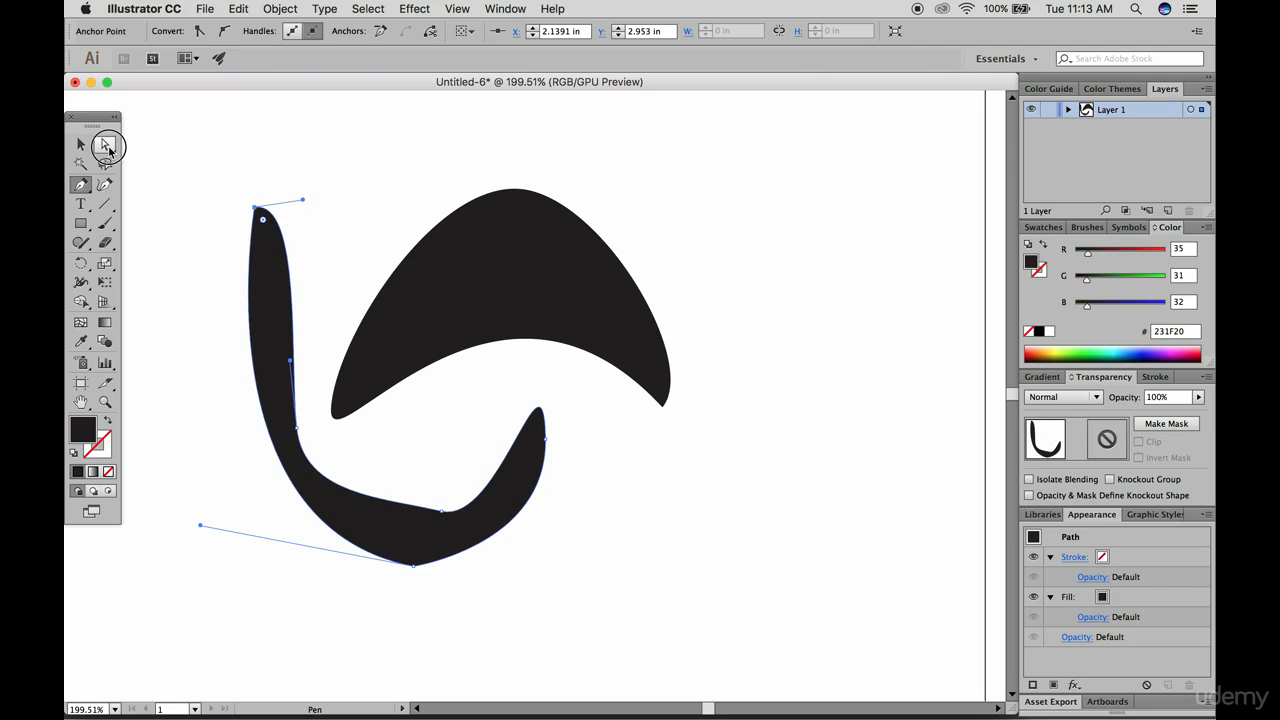
click(264, 218)
click(256, 209)
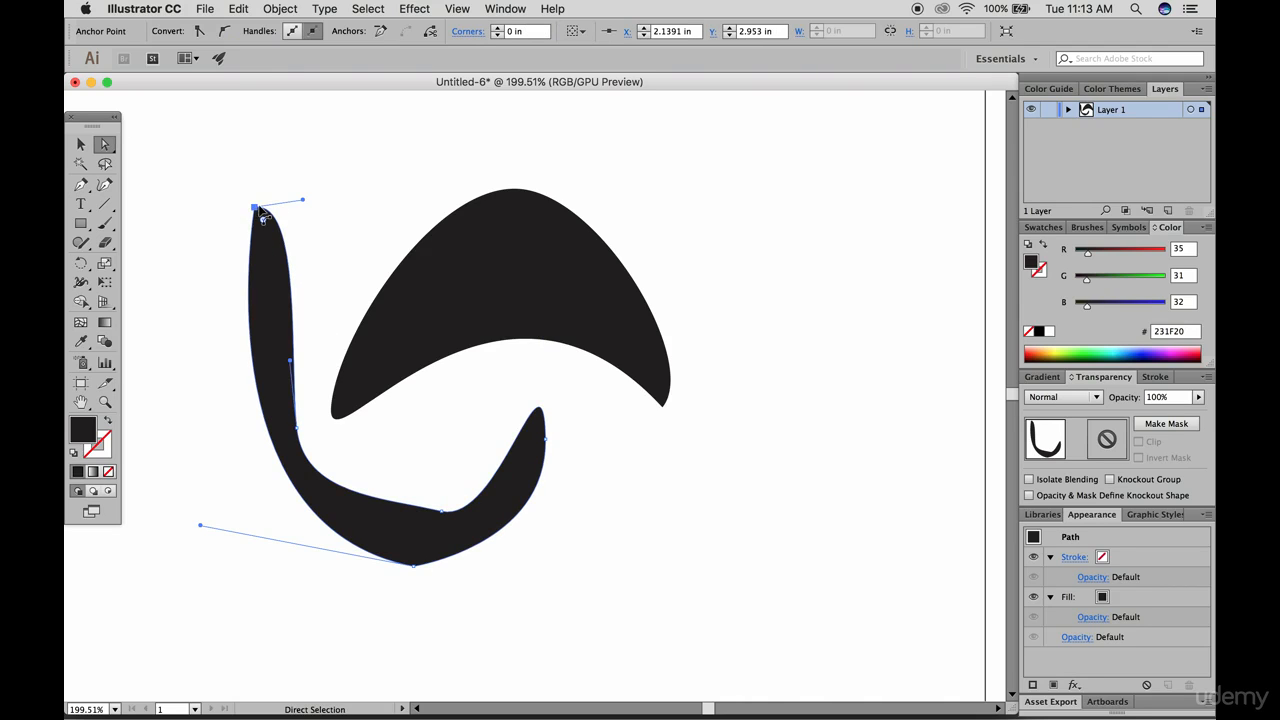
drag(304, 204, 300, 78)
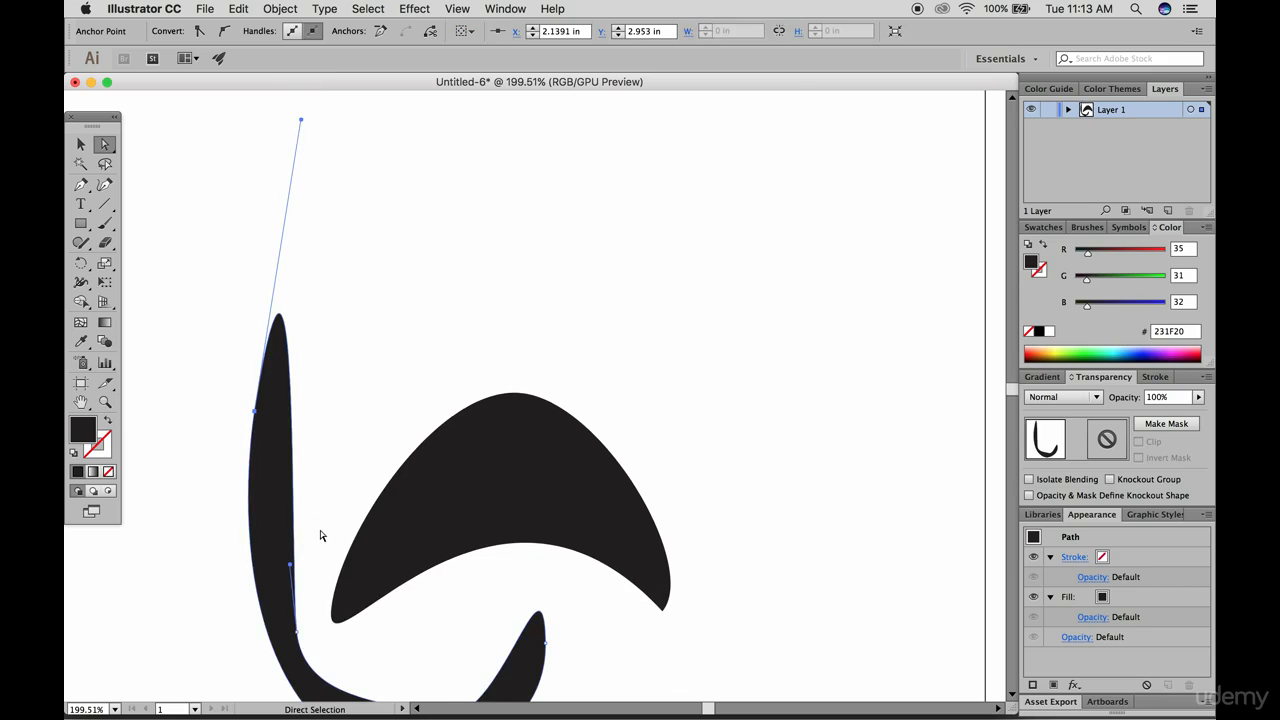
drag(297, 566, 313, 526)
scroll(386, 612, down, 4)
drag(443, 563, 386, 566)
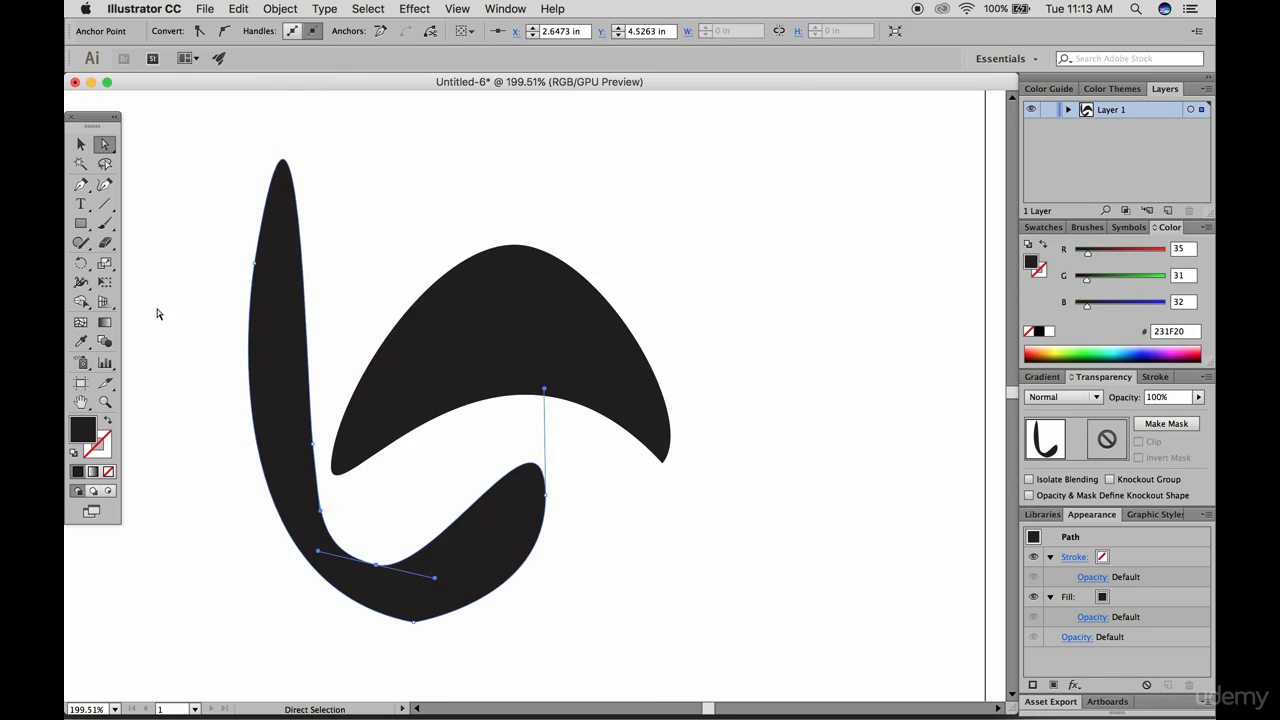
Delete the hook shape and the black arch
click(81, 146)
key(Delete)
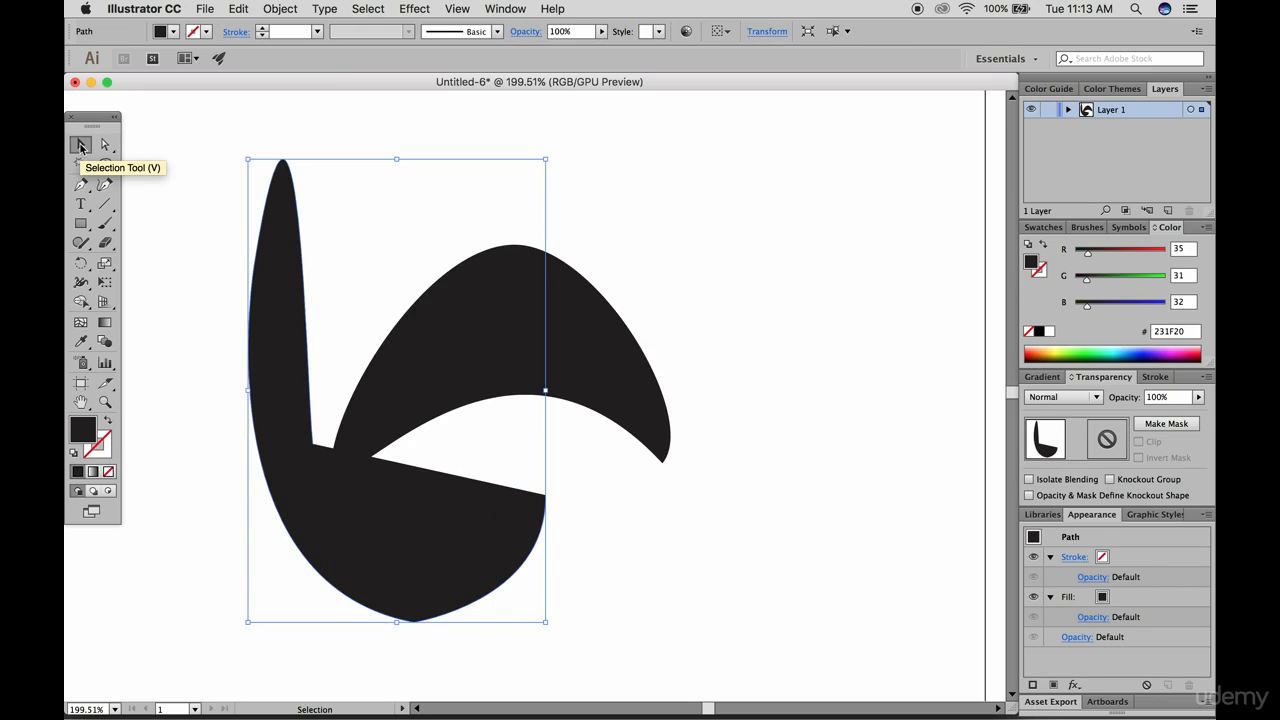
key(Delete)
click(443, 295)
key(Delete)
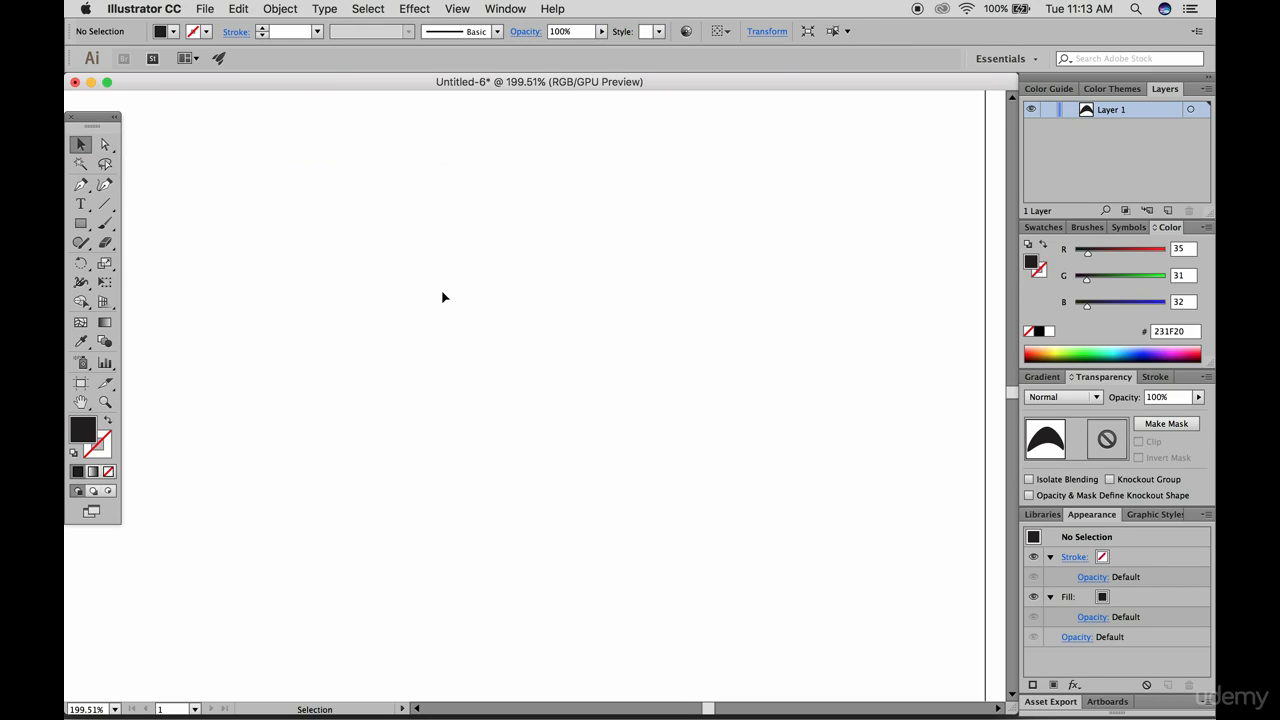
Draw two slim closed triangles side by side with the Pen tool, apexes at about X 2.69, Y 2.35 in and X 2.58, Y 2.36 in
click(82, 186)
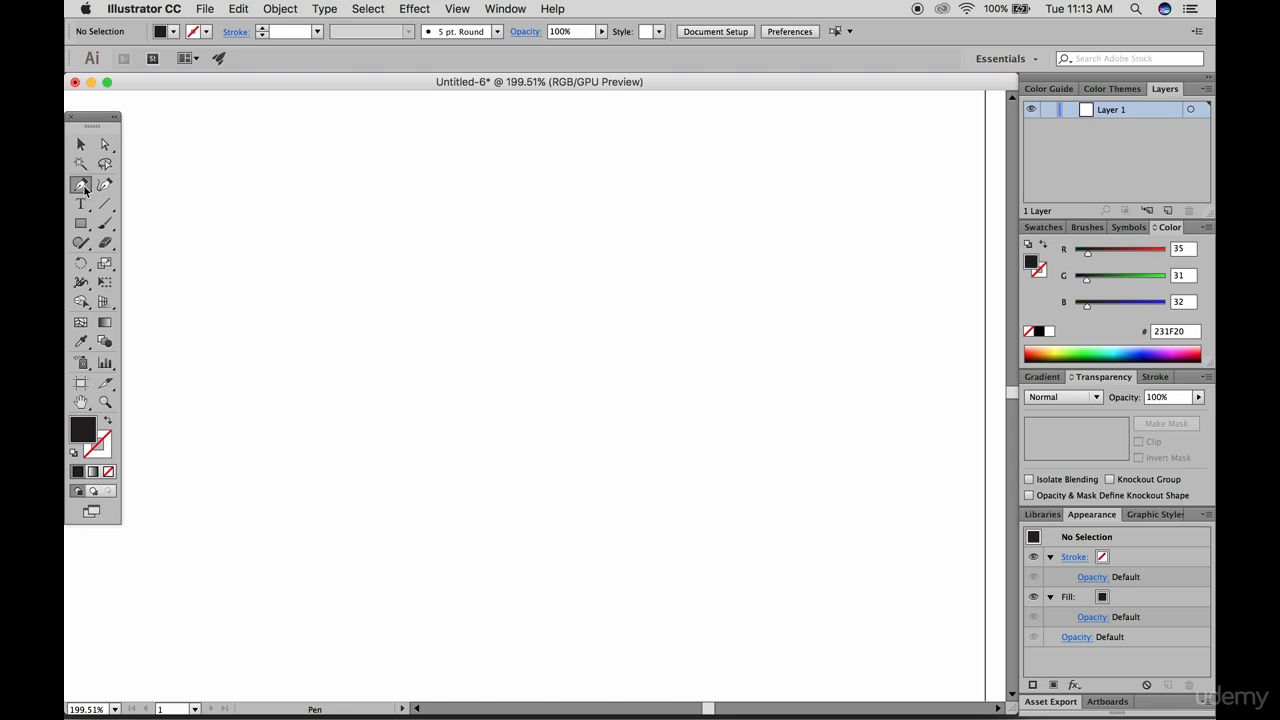
click(318, 195)
click(711, 573)
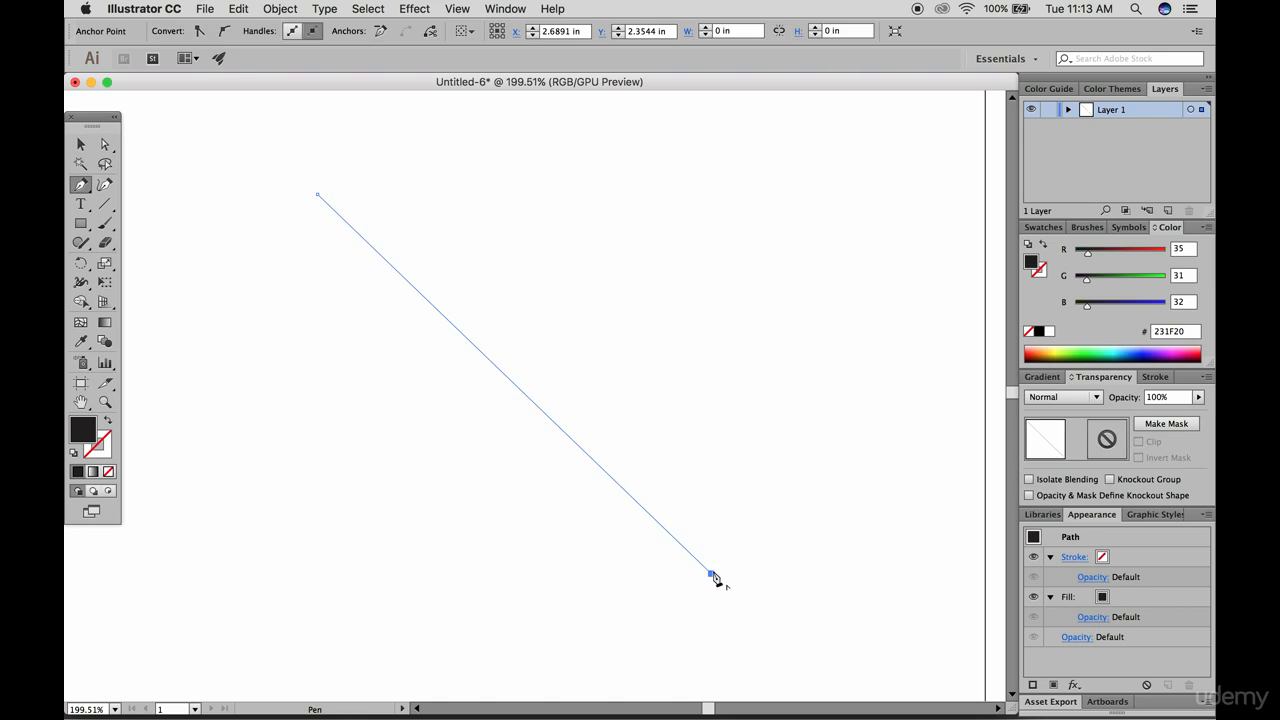
click(832, 572)
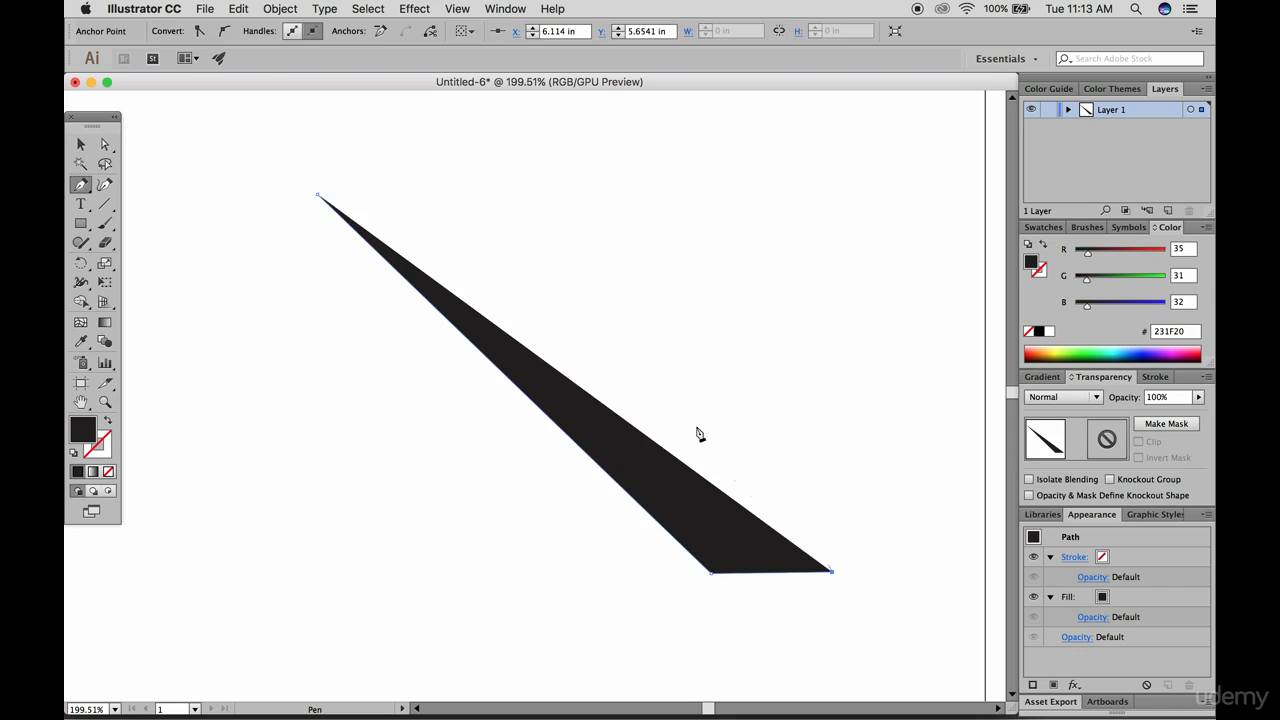
click(319, 195)
click(306, 195)
click(576, 577)
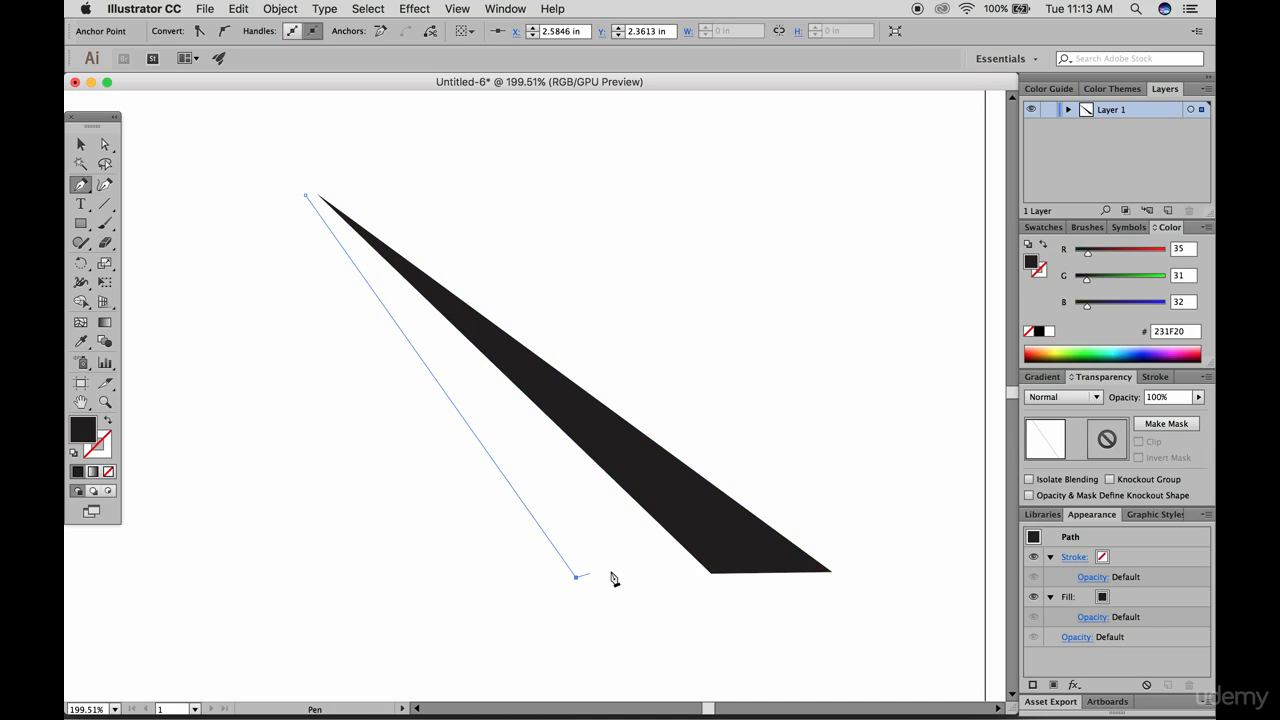
click(687, 575)
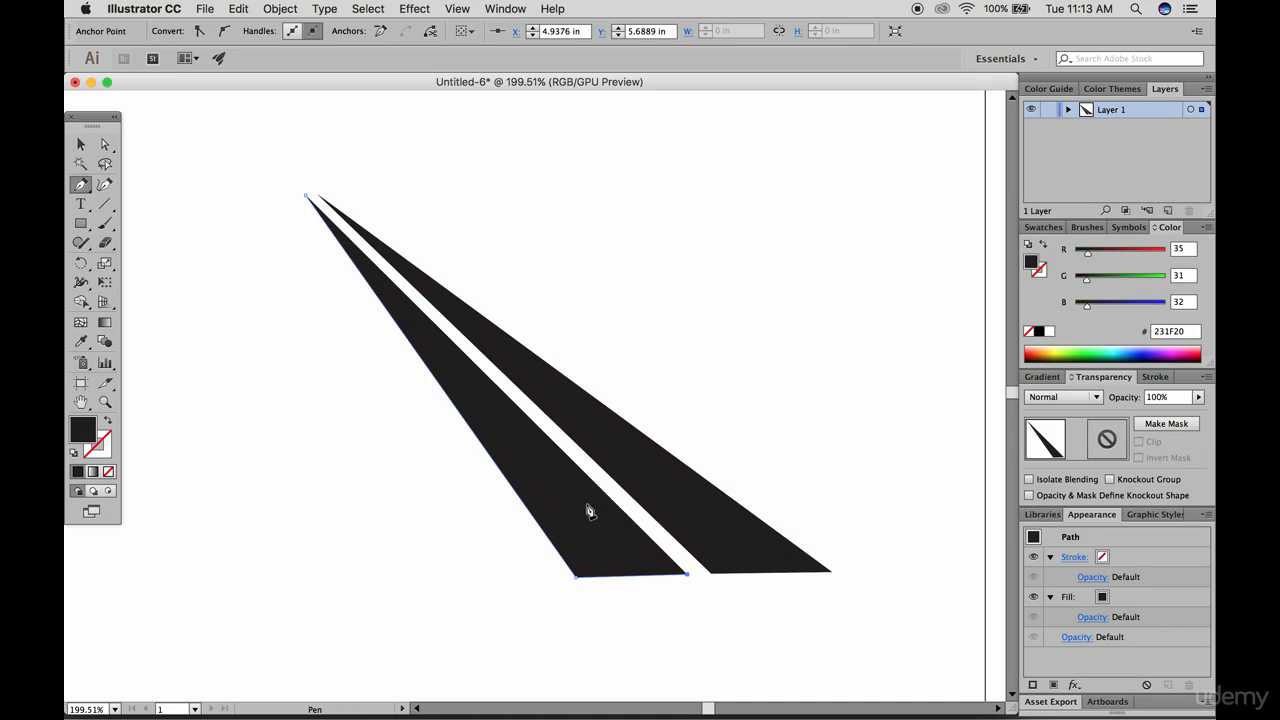
click(307, 196)
Add a third and fourth slim triangle to the fan's left, with apexes at about X 2.54, Y 2.42 in and X 2.49, Y 2.48 in
click(300, 203)
click(436, 576)
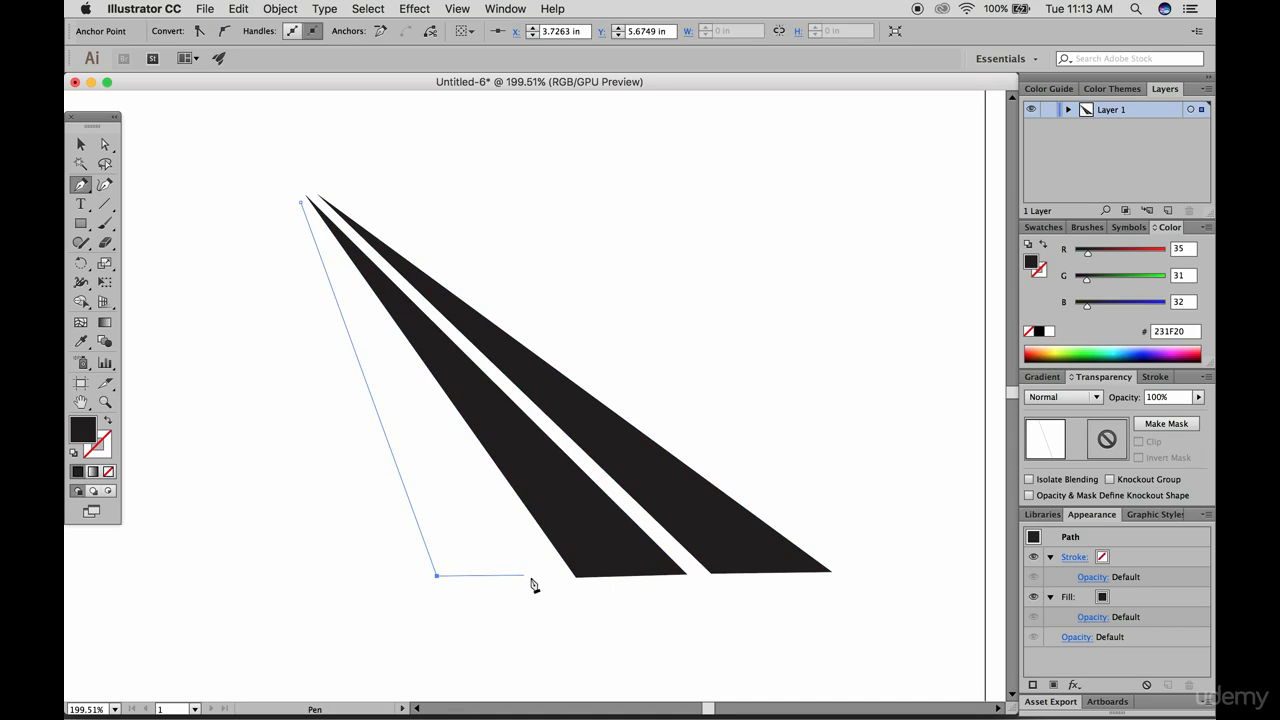
click(551, 576)
click(301, 204)
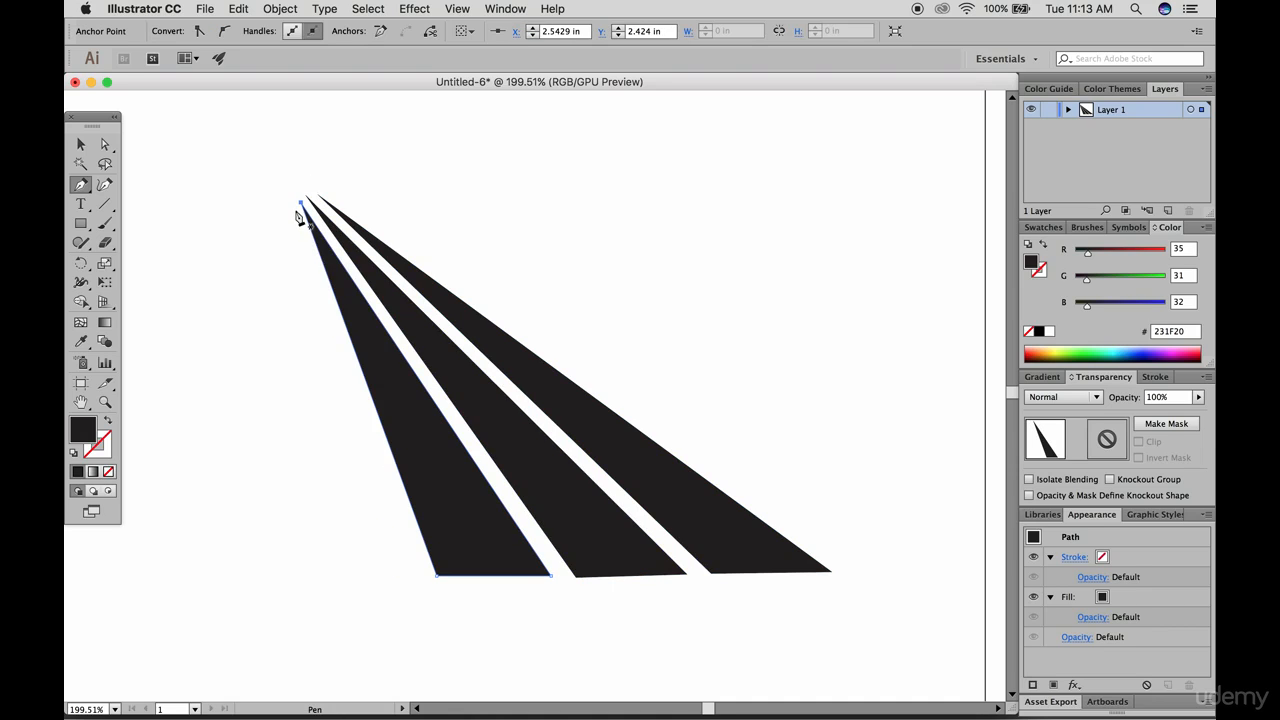
click(295, 208)
click(323, 577)
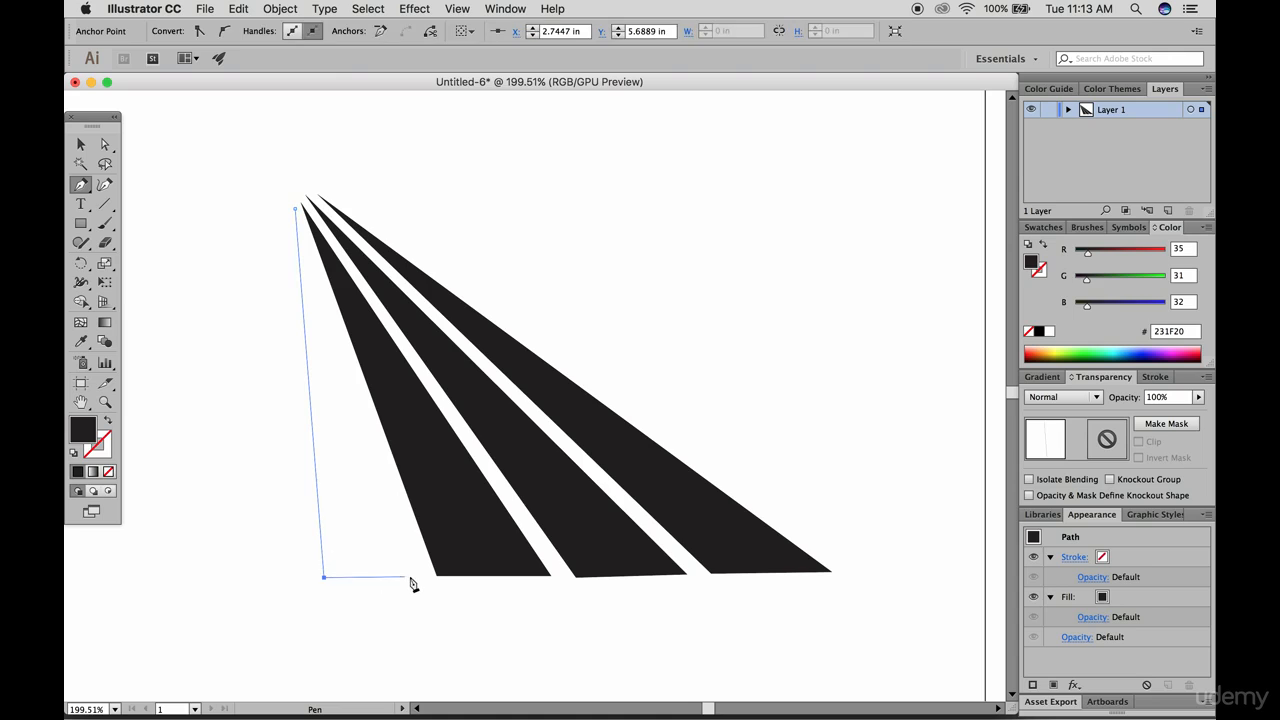
click(415, 577)
click(295, 209)
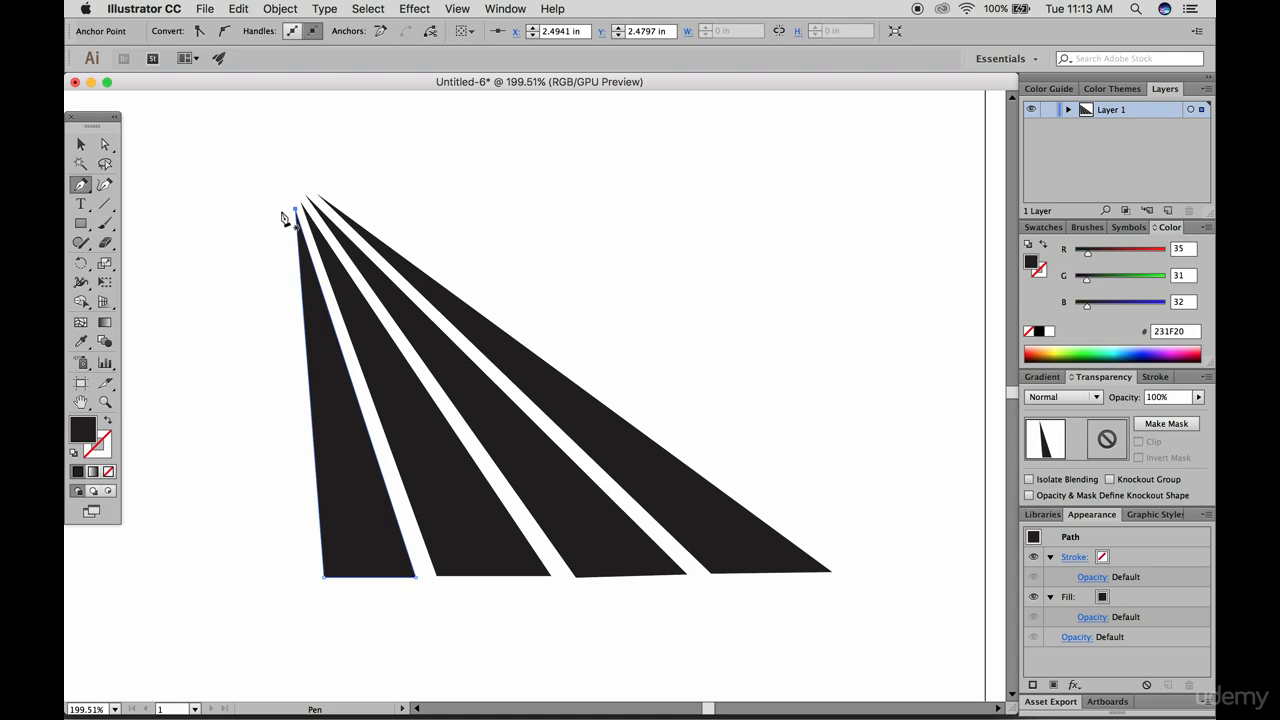
Complete the fan with a fifth and sixth triangle, apexes at about X 2.41, Y 2.47 in and X 2.33, Y 2.45 in, and deselect
click(210, 574)
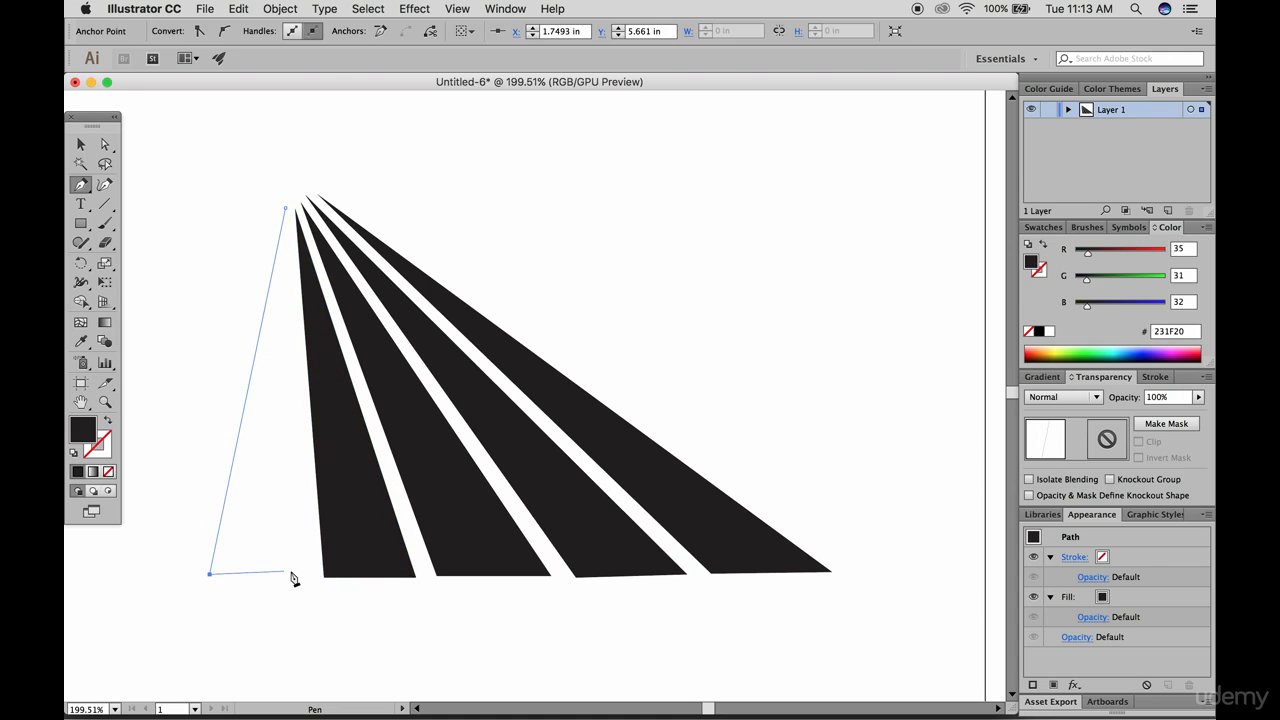
click(310, 575)
click(285, 208)
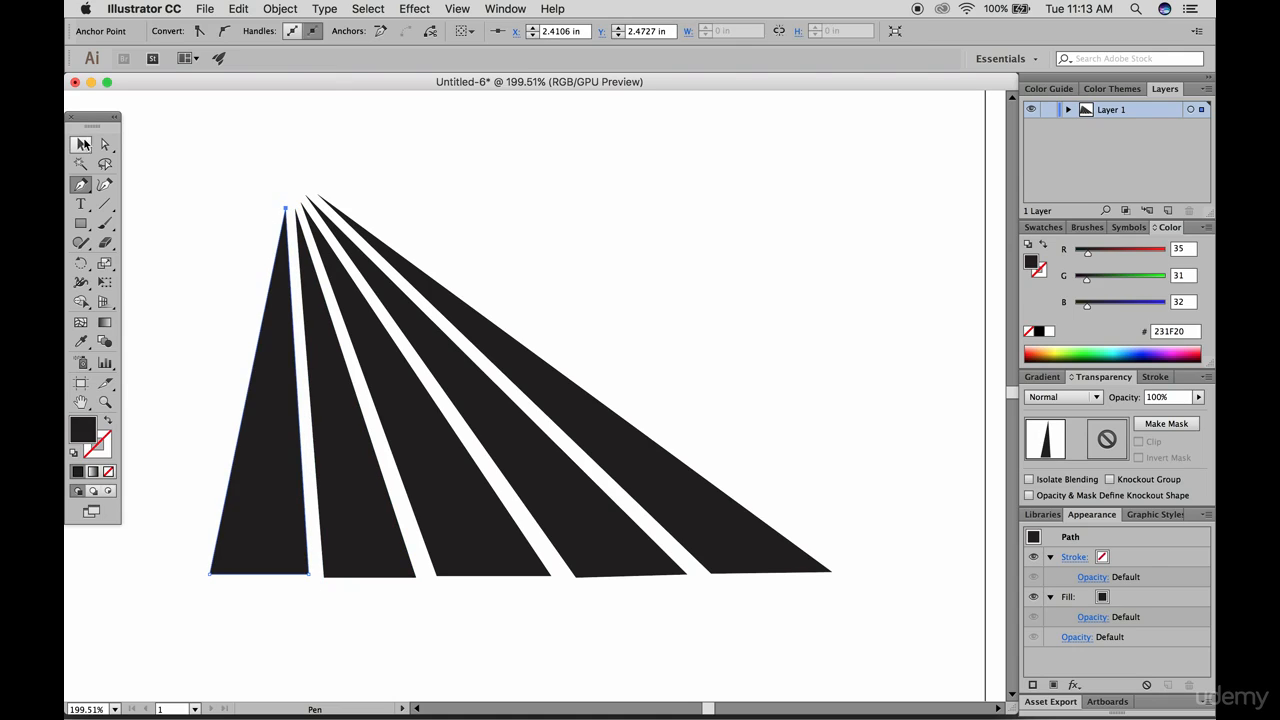
click(276, 206)
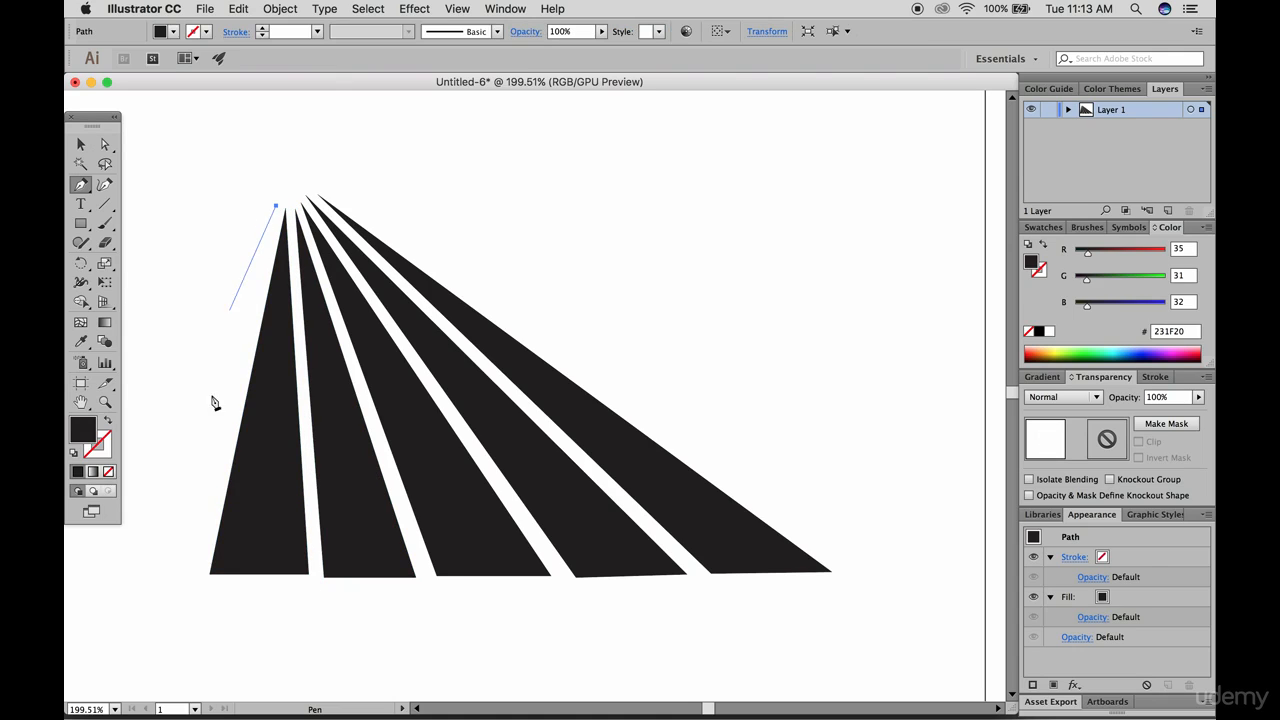
click(199, 573)
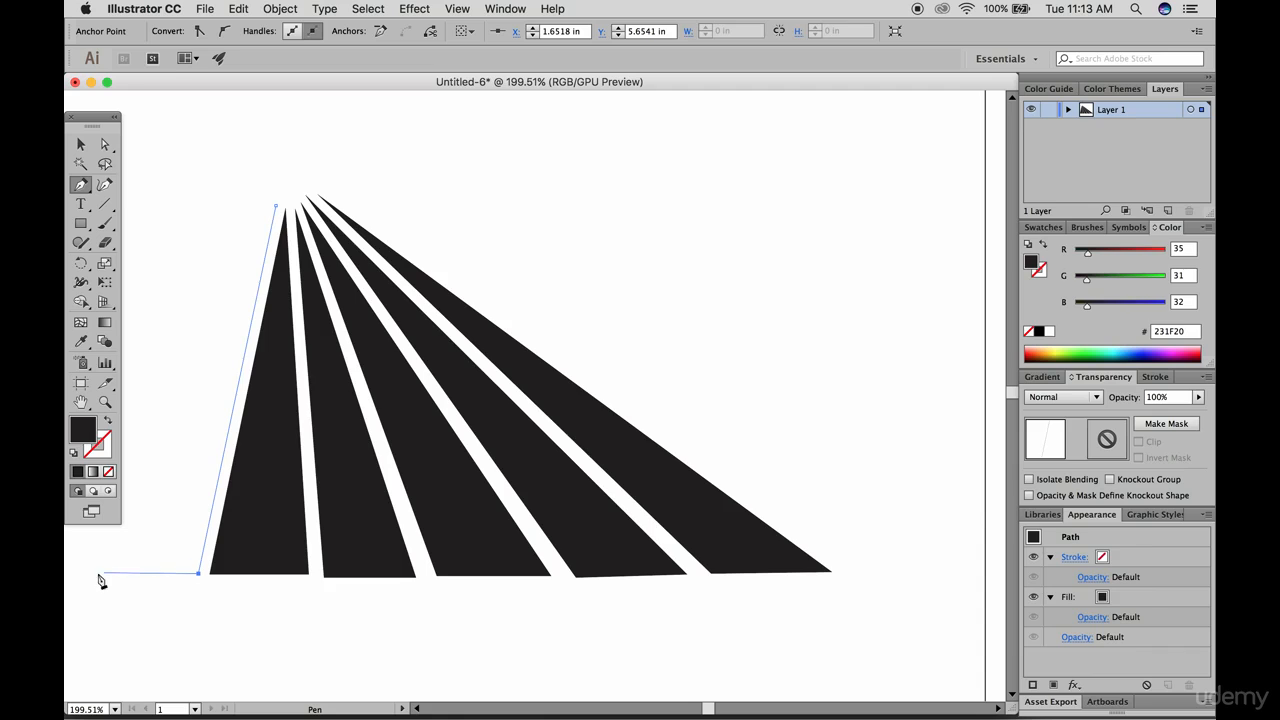
click(96, 574)
click(275, 207)
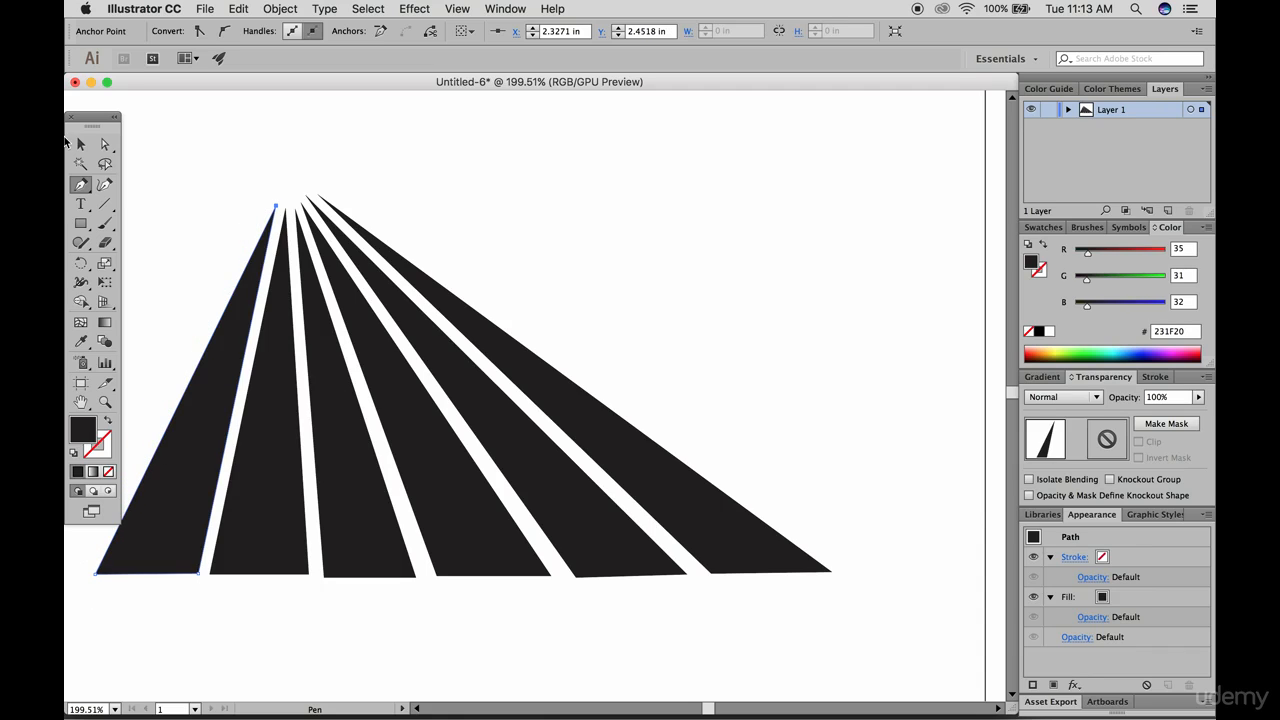
click(81, 145)
click(178, 132)
Fill every other triangle, beginning with the second from the left, with dusty pink B7637B and deselect them
click(282, 444)
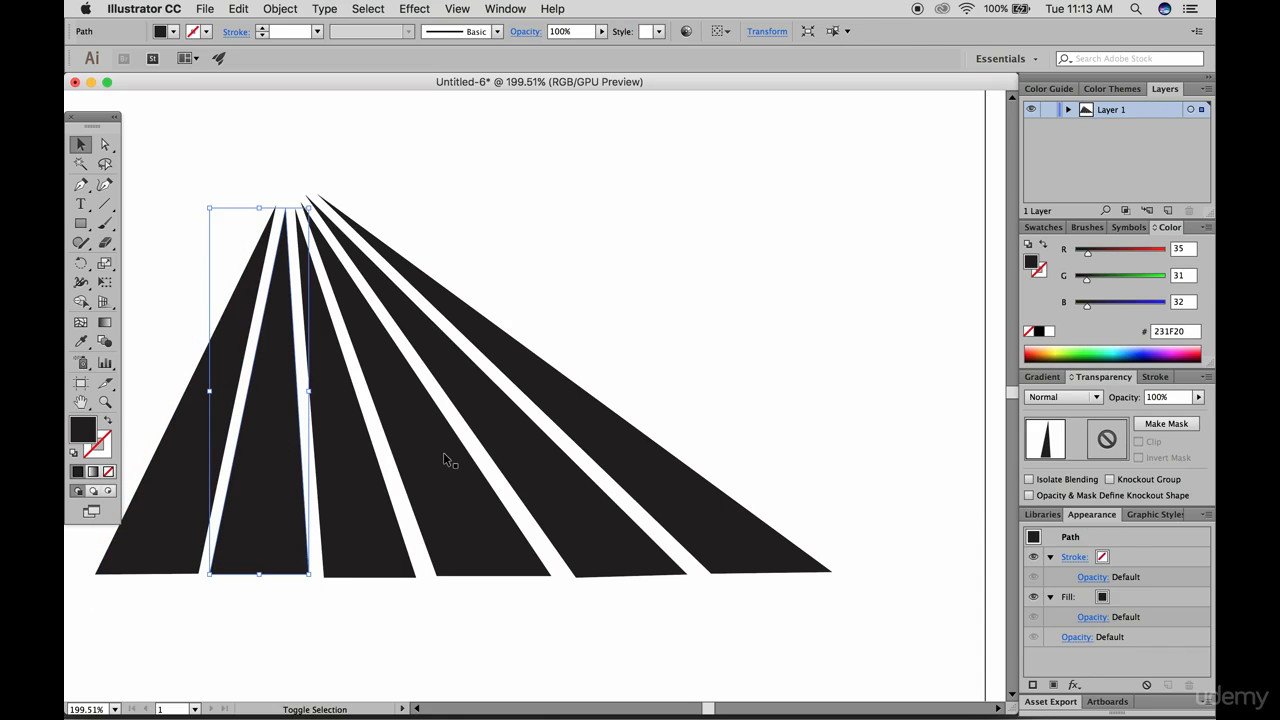
shift+click(452, 458)
shift+click(591, 429)
double_click(88, 428)
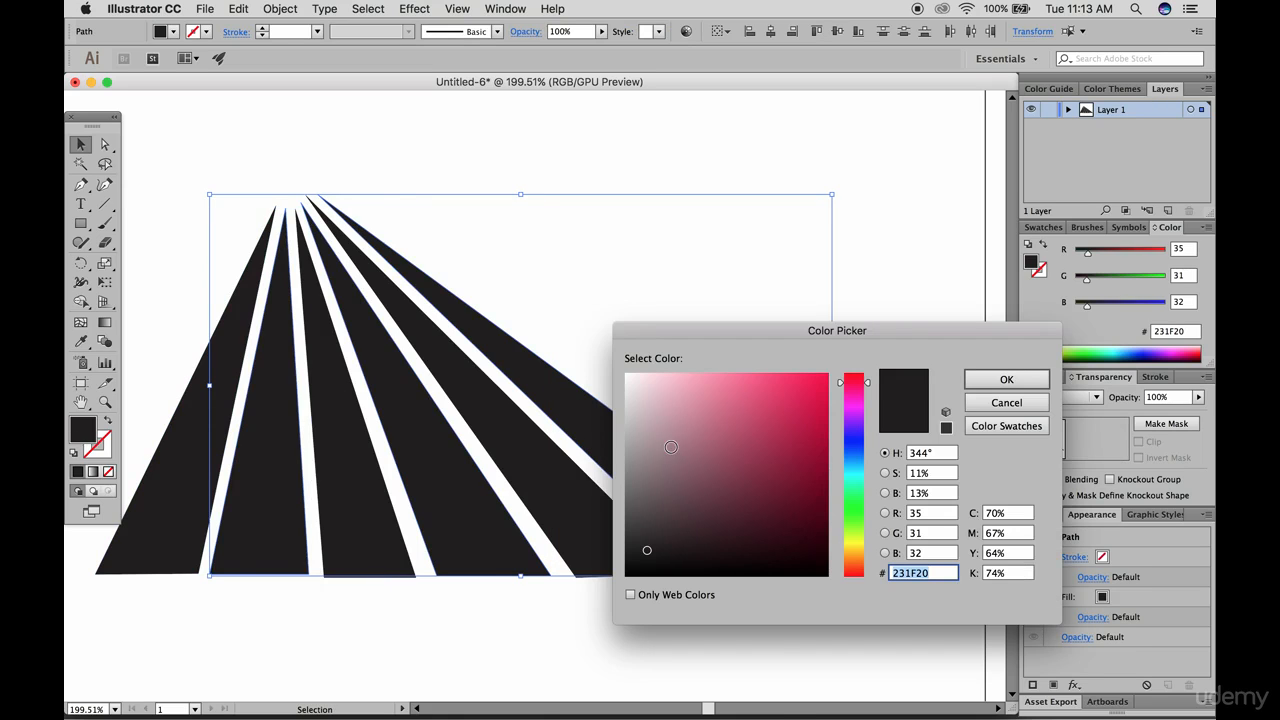
click(717, 429)
click(1003, 378)
click(598, 373)
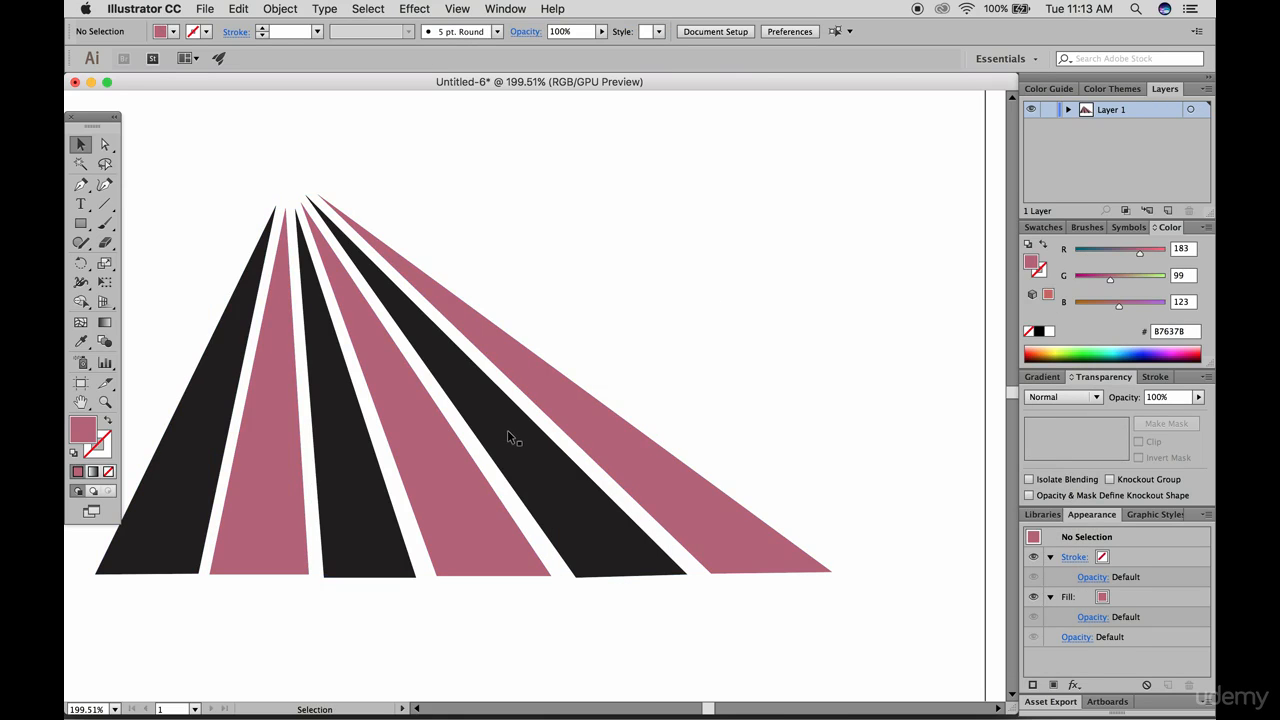
Draw a pink circle about 0.71 in across just above the triangles' converging tips with the Ellipse tool, then deselect it
scroll(495, 425, left, 4)
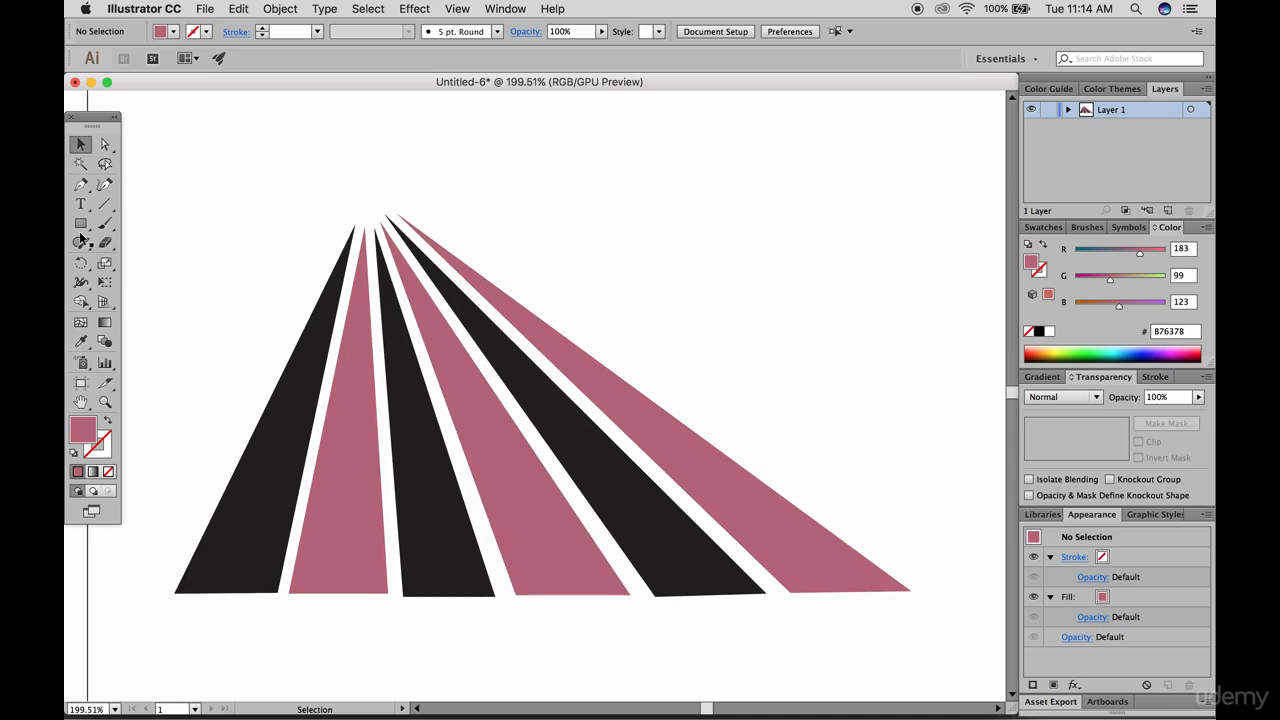
drag(80, 223, 125, 260)
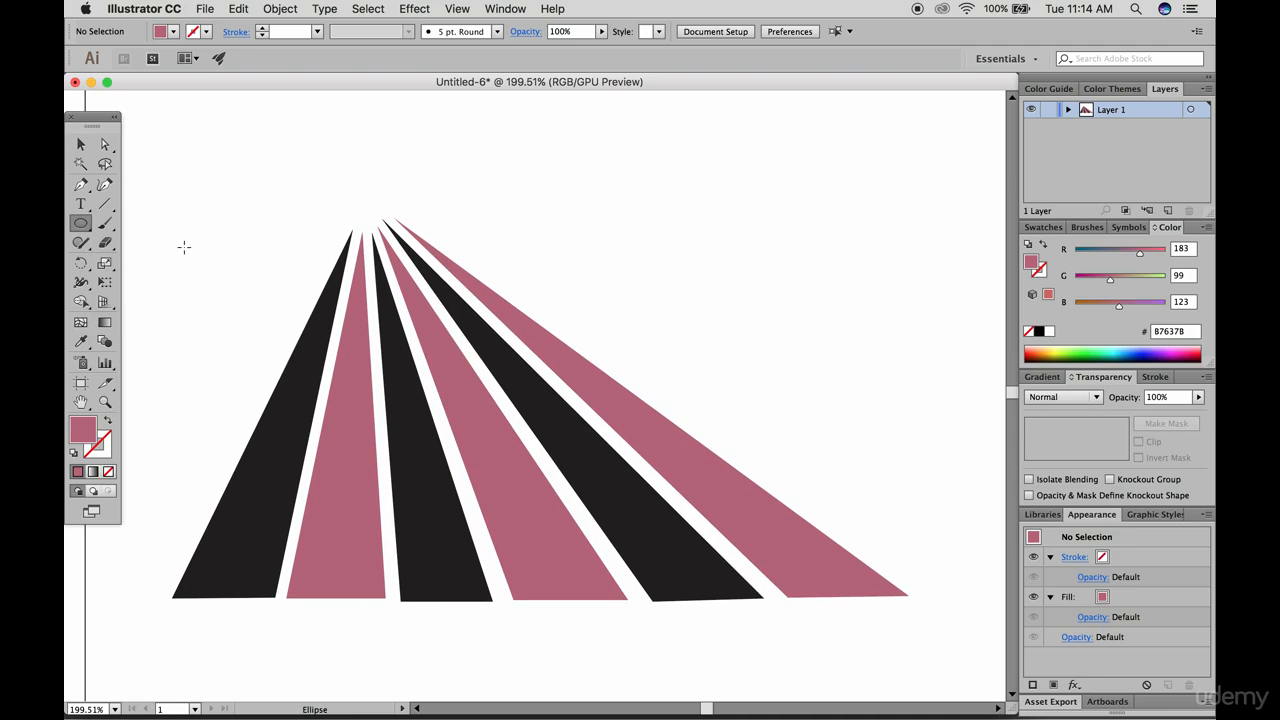
drag(319, 142, 401, 222)
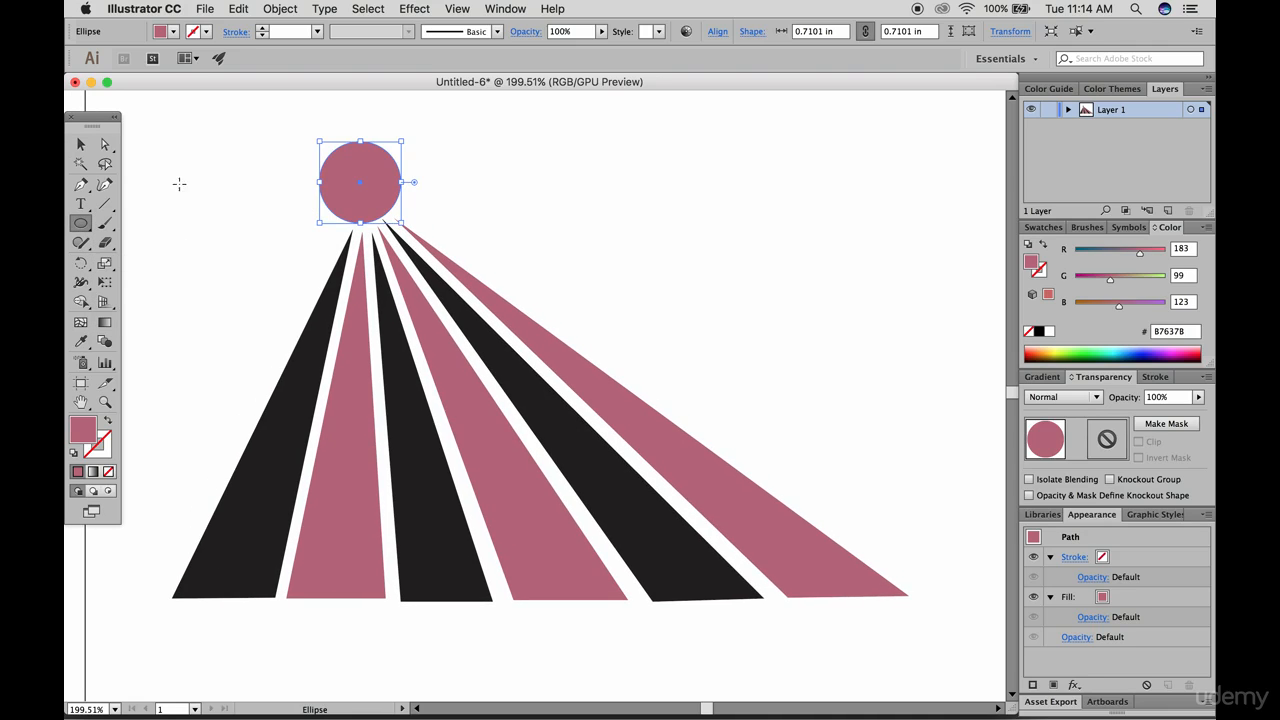
click(80, 145)
click(210, 158)
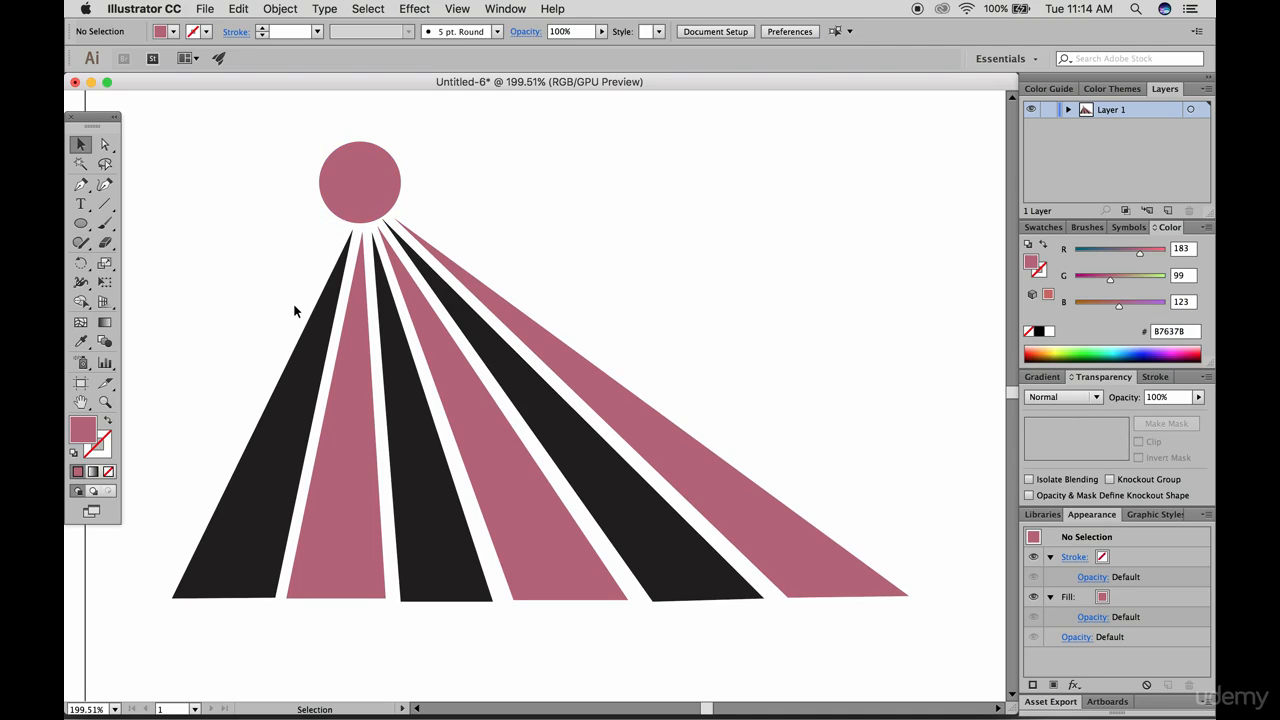
Delete the circle and all six triangles to empty the artboard
scroll(294, 311, up, 4)
scroll(294, 311, down, 2)
scroll(294, 311, left, 6)
scroll(295, 311, right, 1)
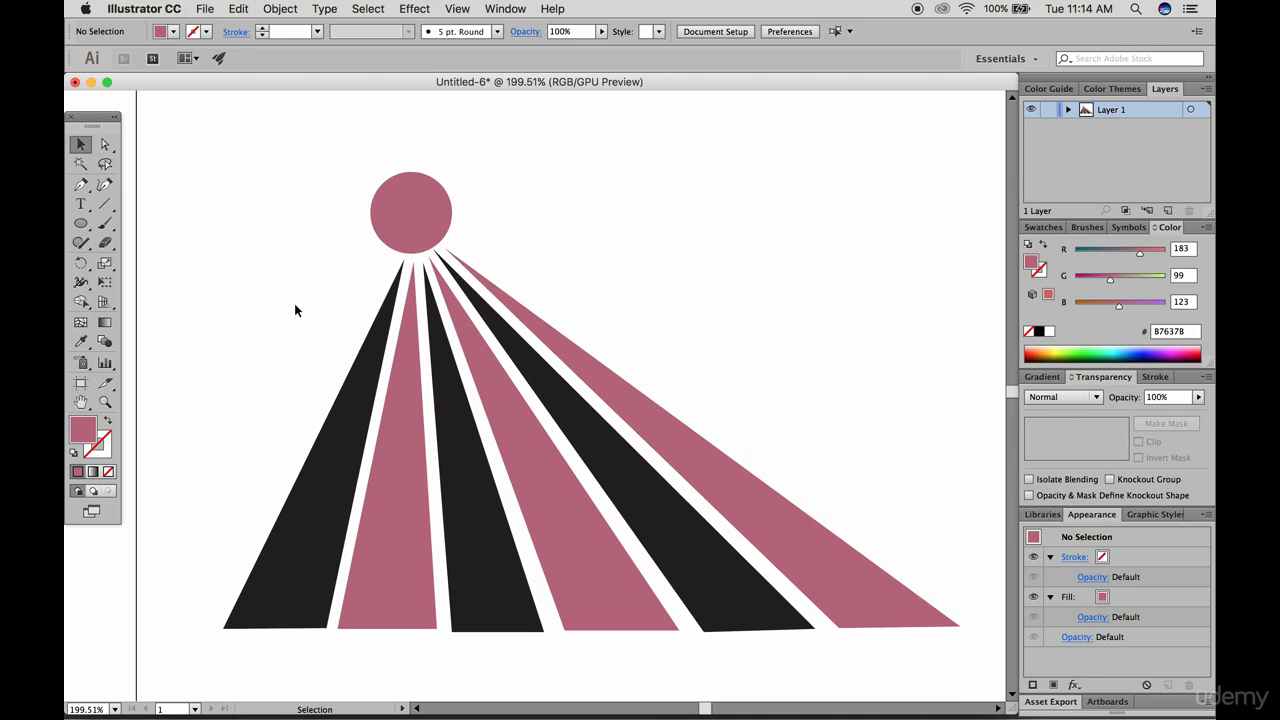
scroll(295, 310, right, 2)
drag(300, 195, 549, 329)
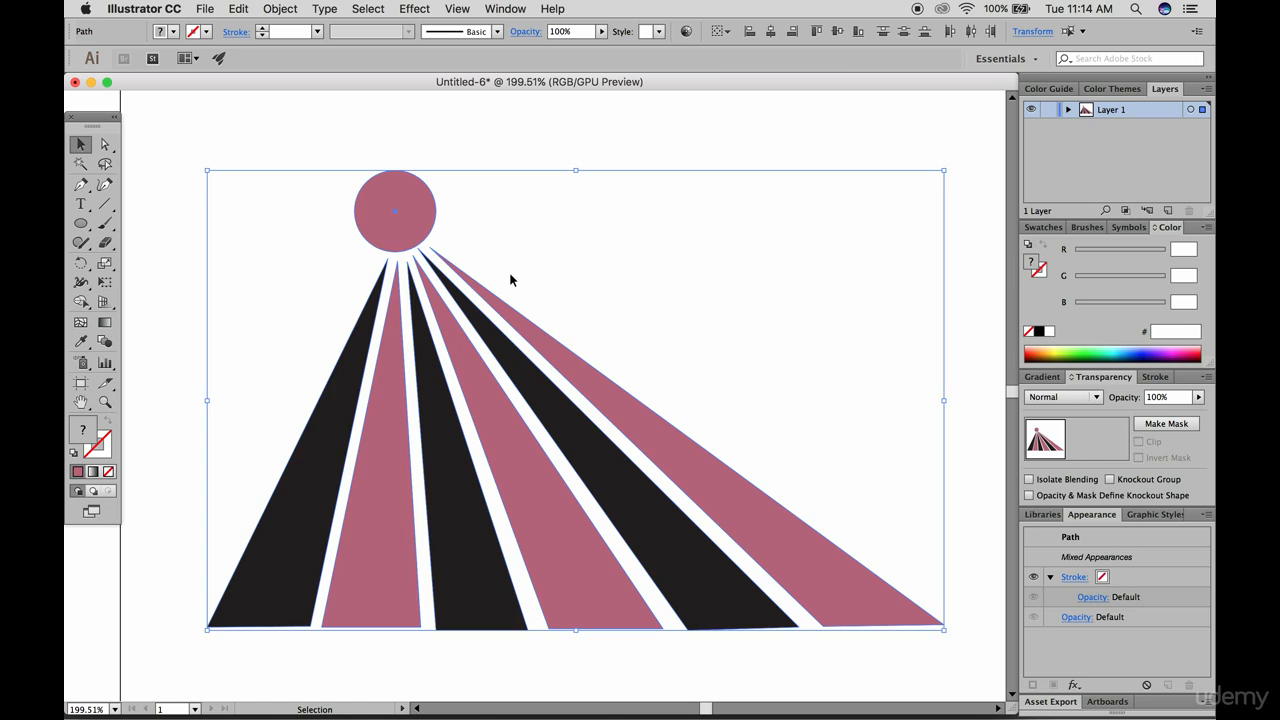
key(Delete)
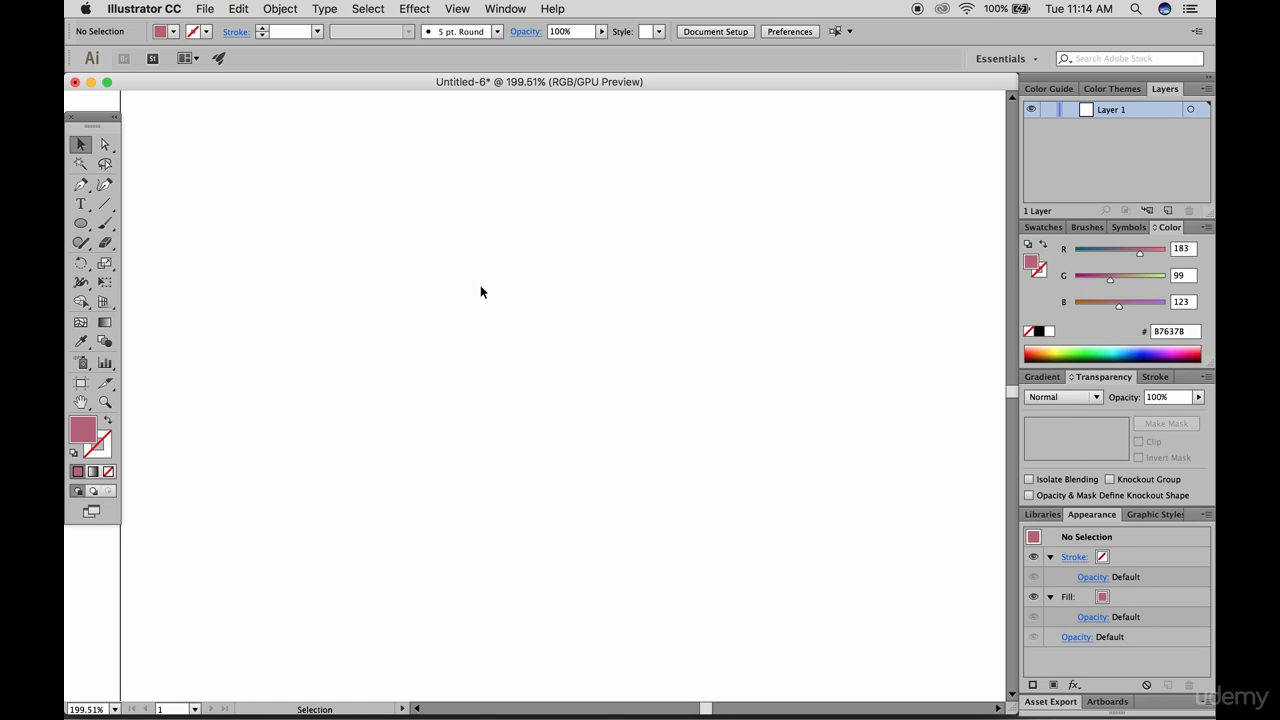